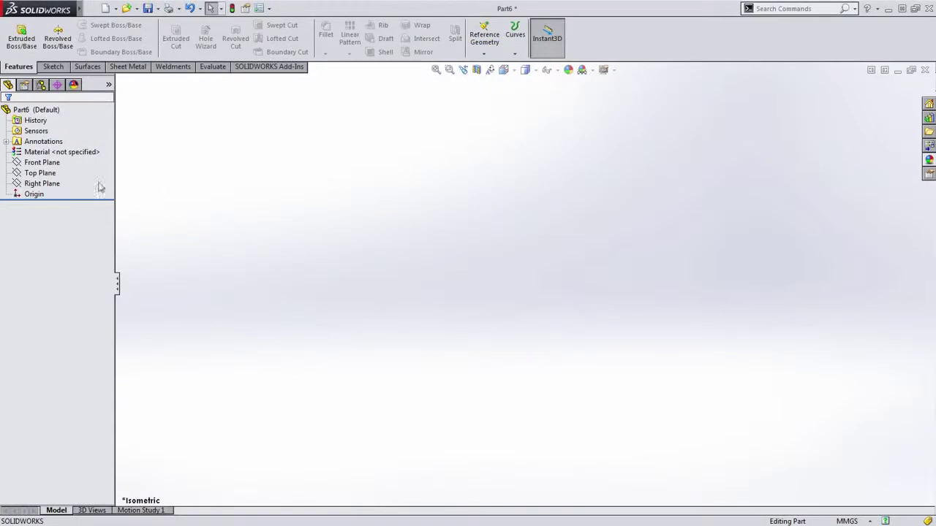
- Start a sketch on the Top Plane and switch to the Midpoint Line tool
{"action": "left_click", "coordinate": [46, 174]}
{"action": "left_click", "coordinate": [61, 164]}
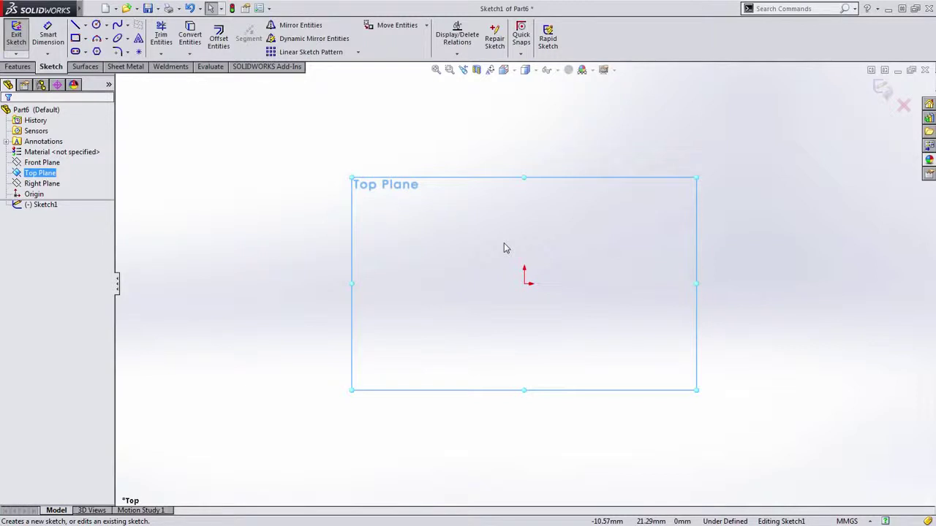
{"action": "key", "text": "s"}
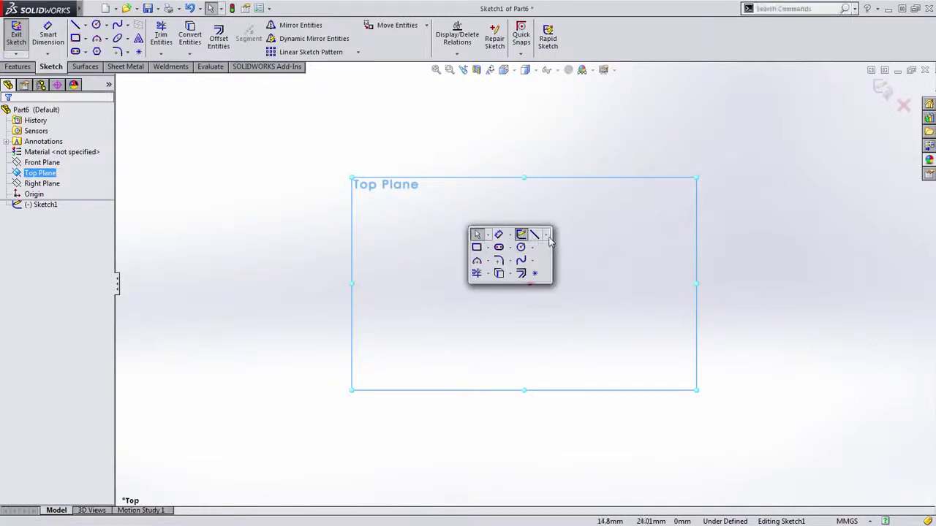
{"action": "left_click", "coordinate": [546, 235]}
{"action": "left_click", "coordinate": [570, 271]}
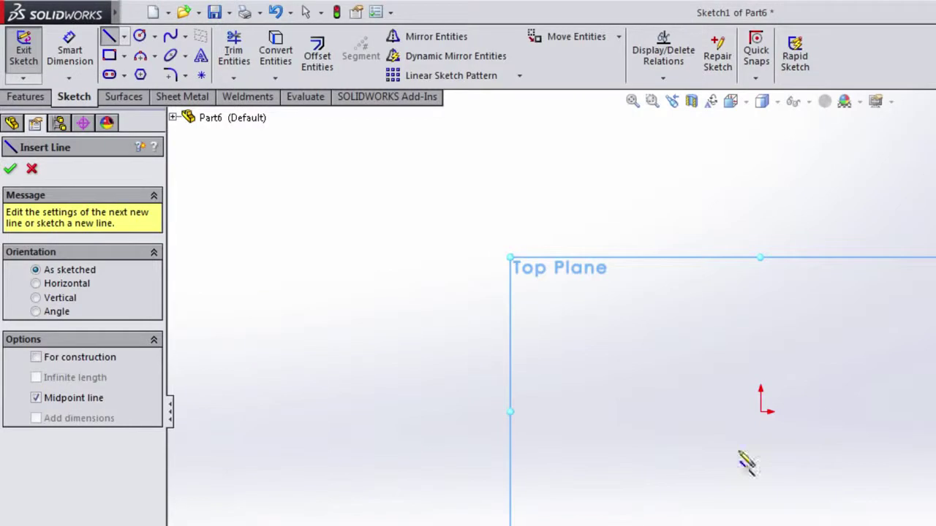
- Draw horizontal and vertical construction midpoint lines centred on the sketch origin
{"action": "left_click", "coordinate": [82, 362]}
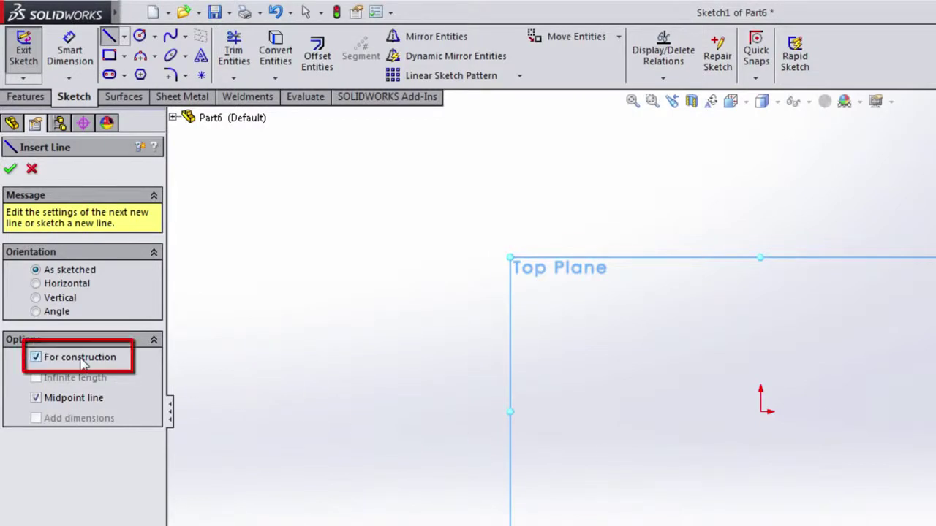
{"action": "left_click", "coordinate": [760, 411]}
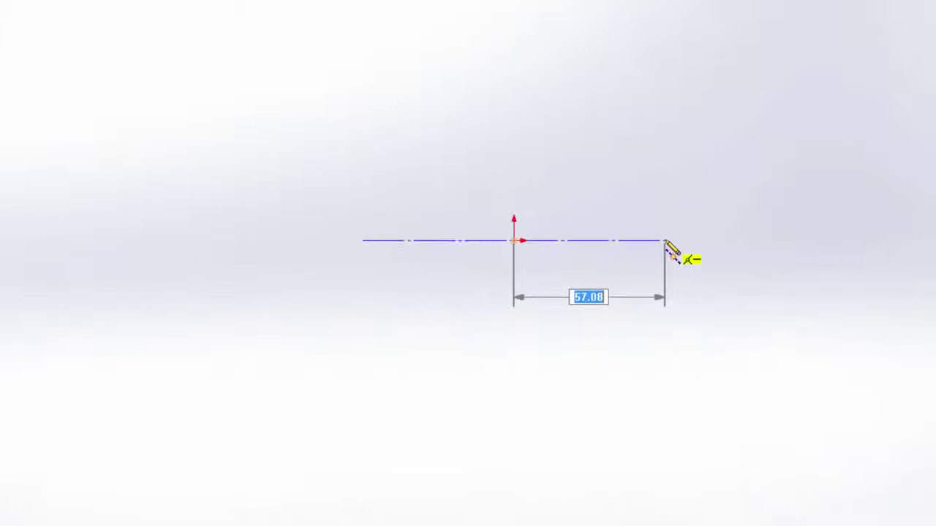
{"action": "left_click", "coordinate": [854, 372]}
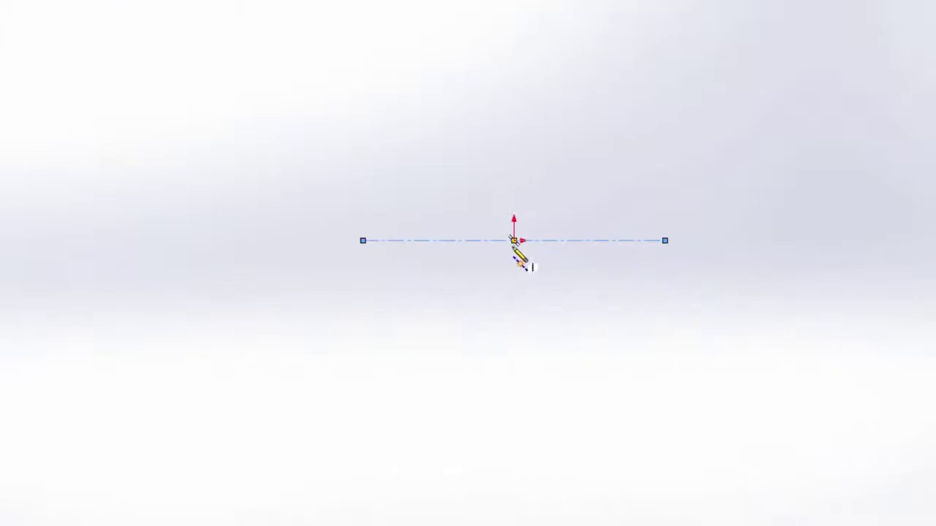
{"action": "left_click", "coordinate": [514, 241]}
{"action": "left_click", "coordinate": [513, 186]}
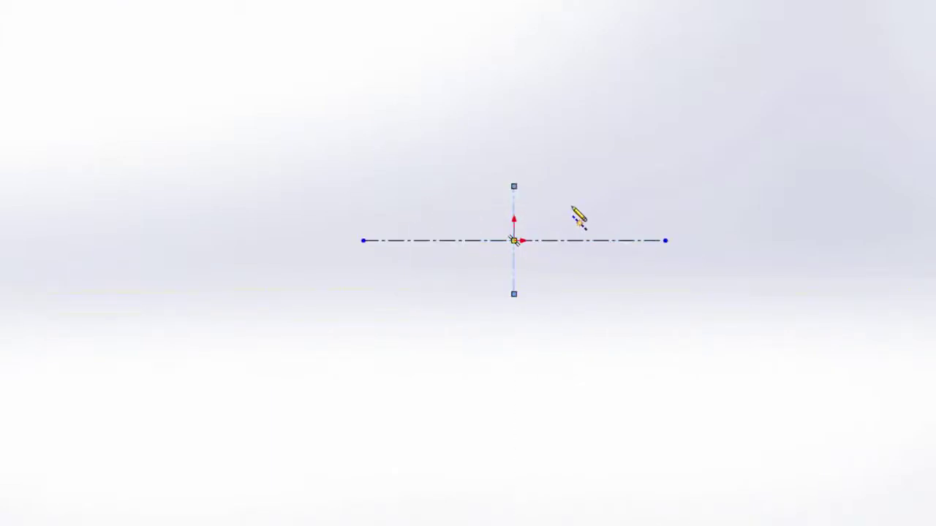
{"action": "scroll", "coordinate": [574, 212], "scroll_direction": "down", "scroll_amount": 3}
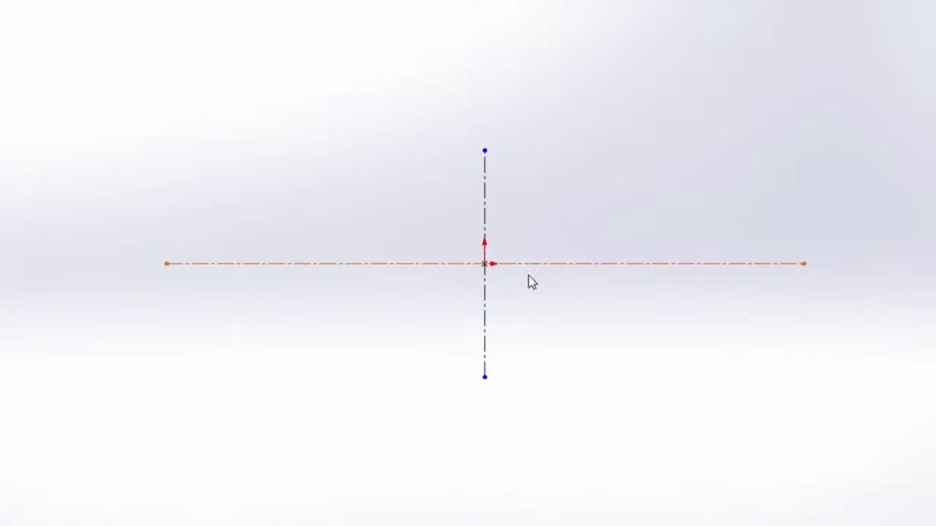
{"action": "left_click", "coordinate": [487, 315]}
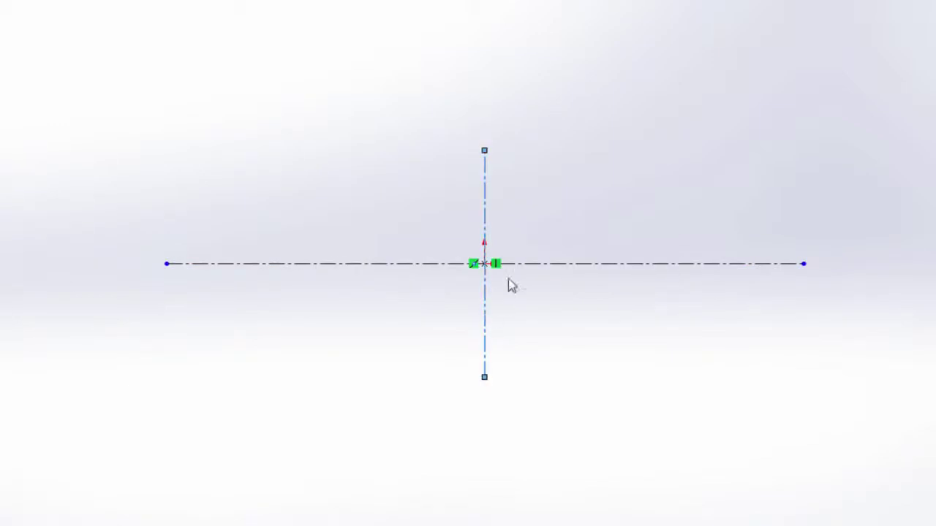
{"action": "left_click", "coordinate": [541, 265], "text": "ctrl"}
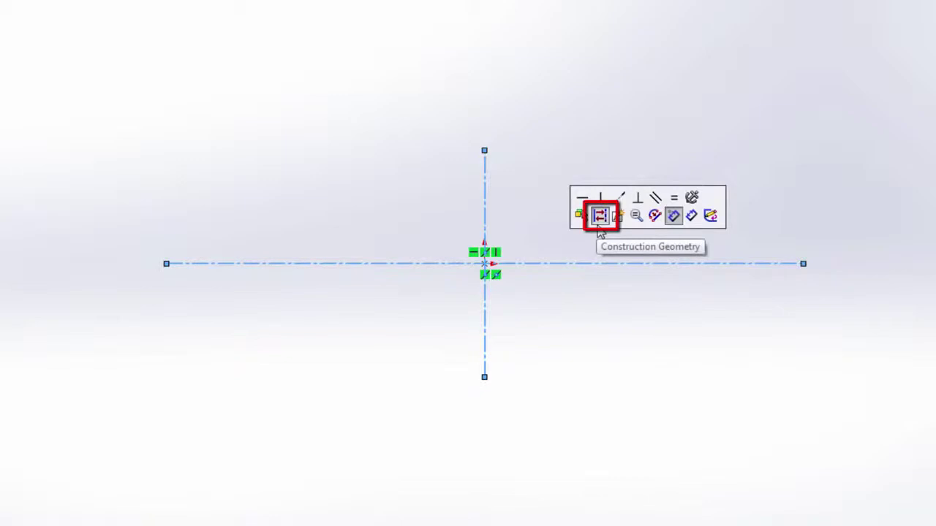
{"action": "left_click", "coordinate": [548, 249]}
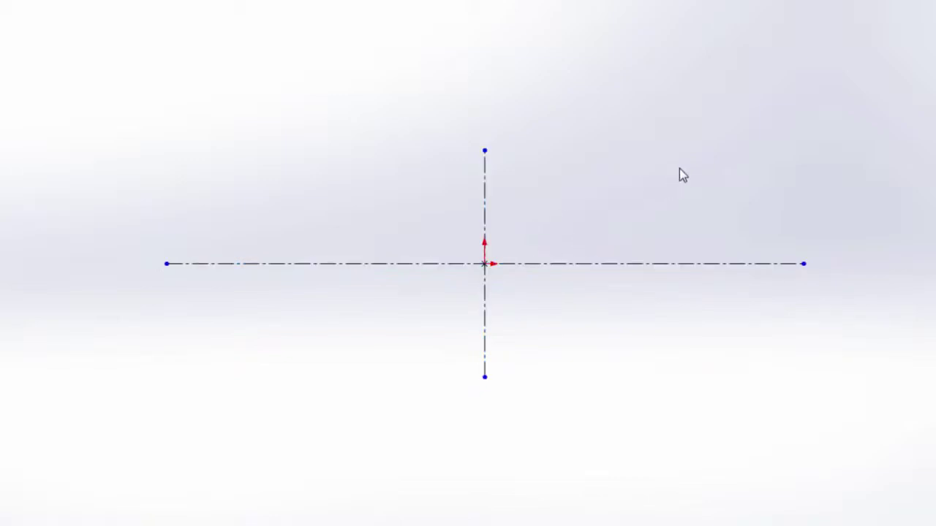
- Draw an R10 centerpoint arc at the horizontal centerline's right end
{"action": "key", "text": "s"}
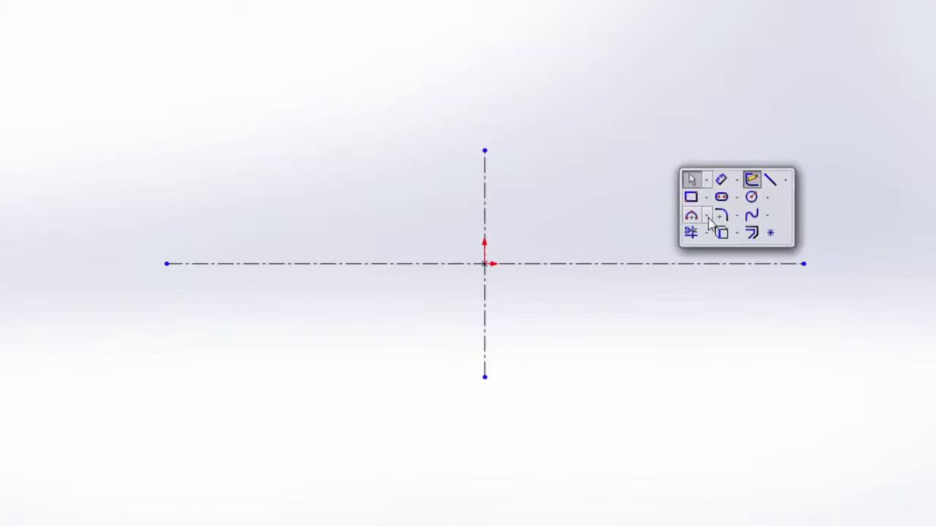
{"action": "left_click", "coordinate": [706, 215]}
{"action": "left_click", "coordinate": [731, 233]}
{"action": "left_click", "coordinate": [802, 263]}
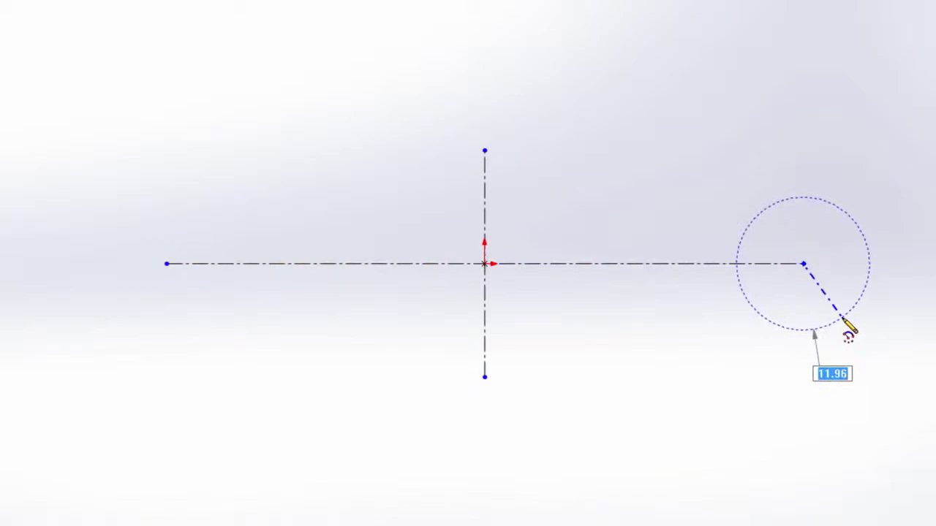
{"action": "type", "text": "10"}
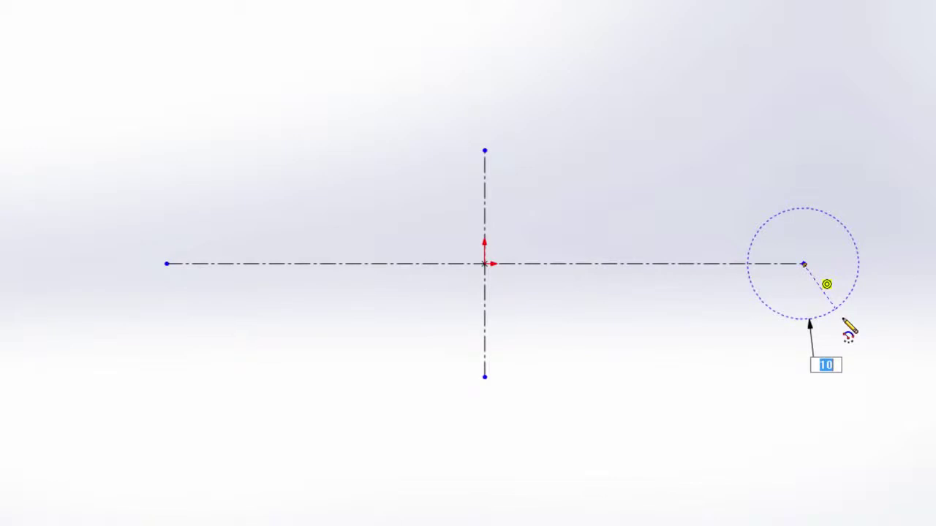
{"action": "left_click", "coordinate": [843, 320]}
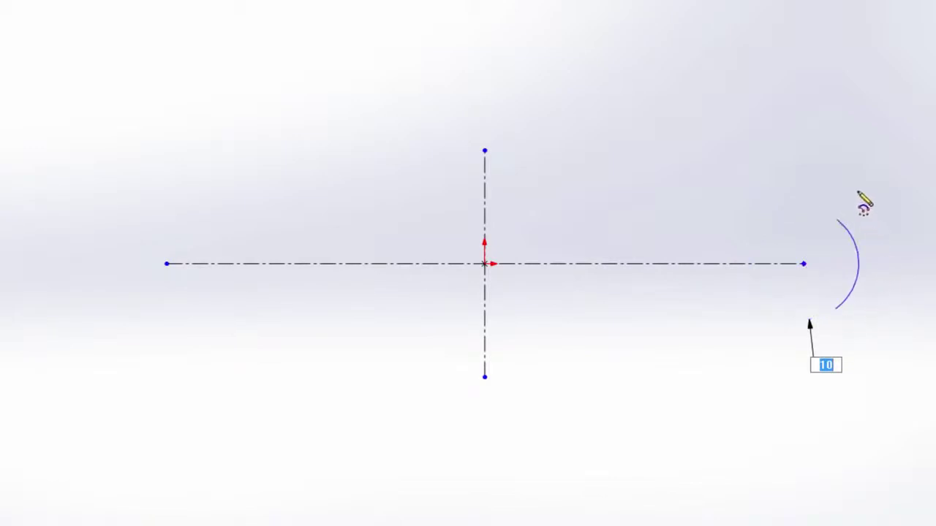
{"action": "left_click", "coordinate": [880, 232]}
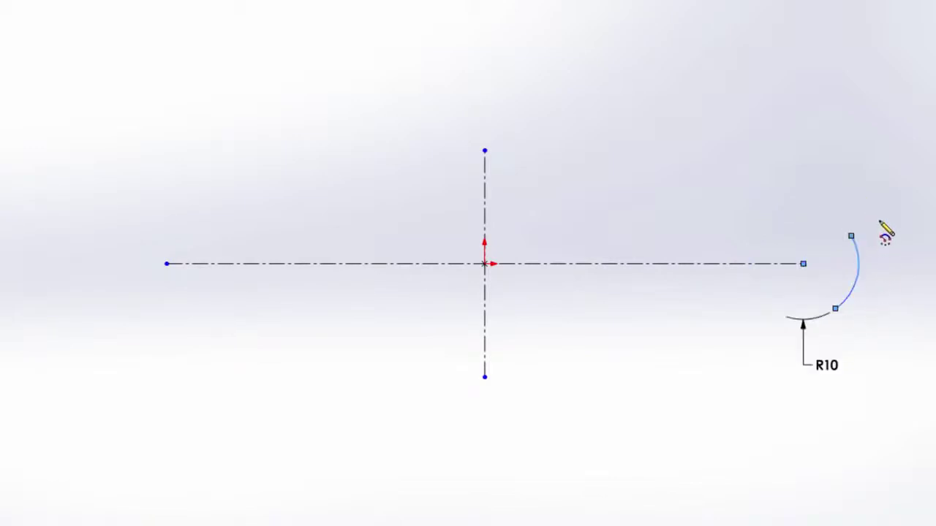
{"action": "left_click_drag", "start_coordinate": [841, 369], "coordinate": [923, 329]}
{"action": "mouse_move", "coordinate": [854, 238]}
{"action": "left_mouse_down"}
{"action": "mouse_move", "coordinate": [839, 217]}
{"action": "mouse_move", "coordinate": [855, 228]}
{"action": "mouse_move", "coordinate": [842, 226]}
{"action": "left_mouse_up"}
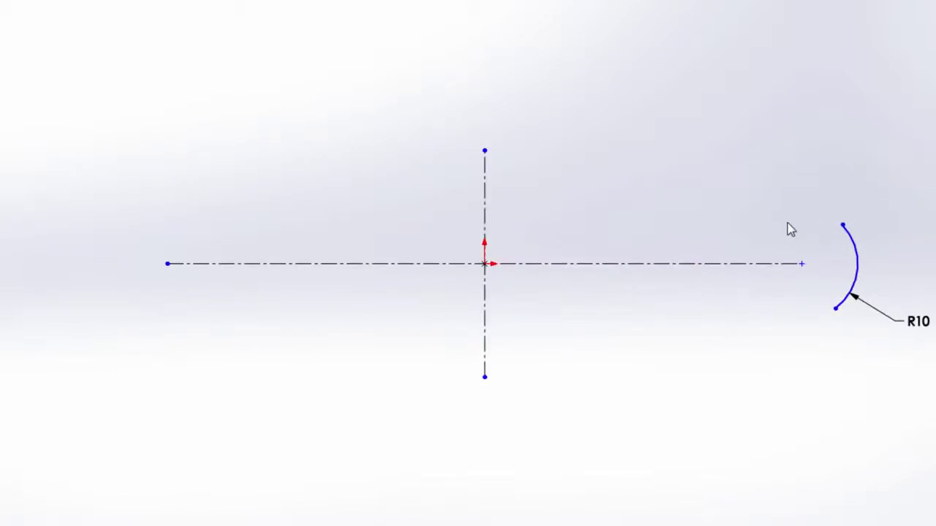
- Make the R10 arc's endpoints symmetric about the horizontal centerline
{"action": "left_click", "coordinate": [842, 226]}
{"action": "left_click", "coordinate": [753, 262]}
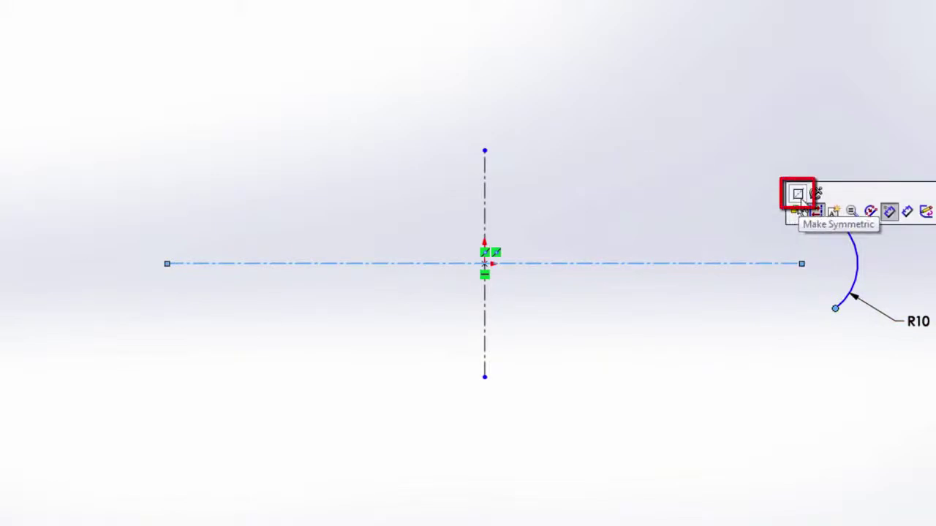
{"action": "left_click", "coordinate": [798, 196]}
{"action": "mouse_move", "coordinate": [838, 221]}
{"action": "left_mouse_down"}
{"action": "mouse_move", "coordinate": [830, 245]}
{"action": "mouse_move", "coordinate": [826, 221]}
{"action": "left_mouse_up"}
{"action": "left_click", "coordinate": [755, 213]}
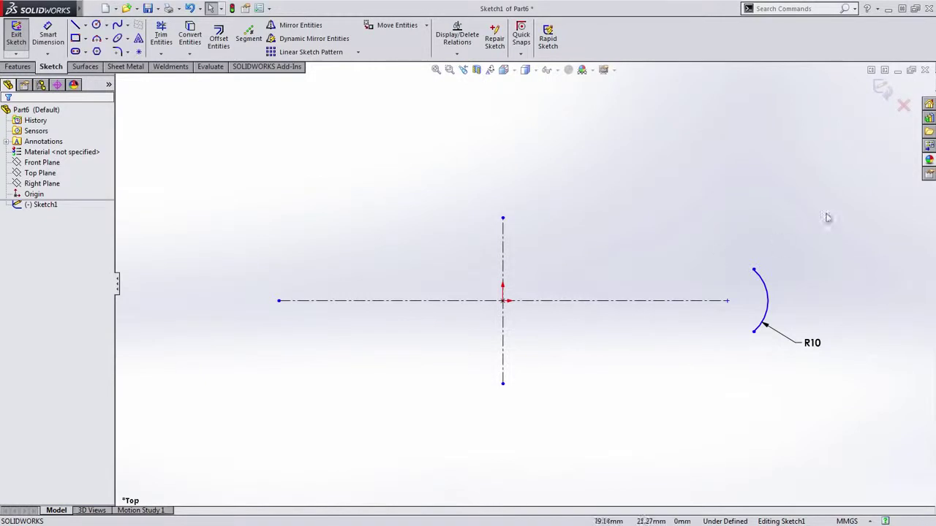
- Mirror the R10 arc to the left end about the vertical centerline
{"action": "left_click_drag", "start_coordinate": [805, 224], "coordinate": [725, 290]}
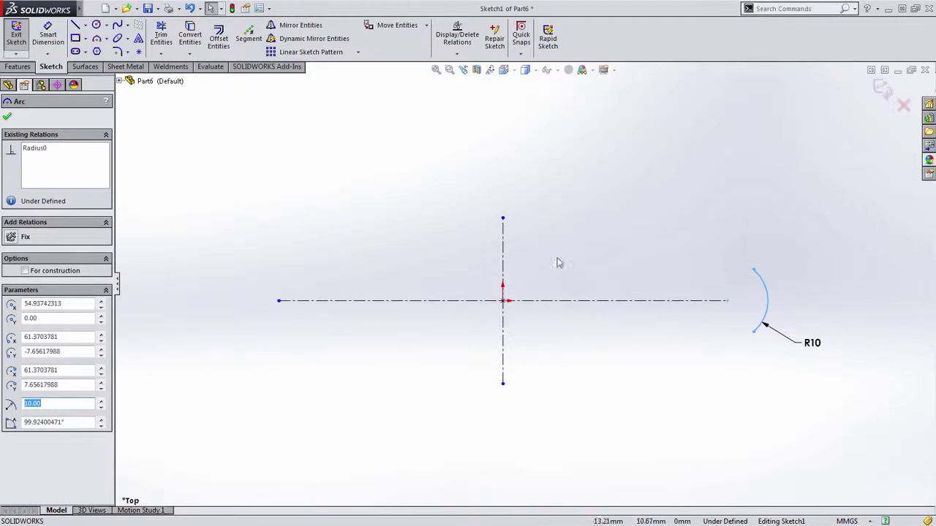
{"action": "left_click", "coordinate": [502, 253], "text": "ctrl"}
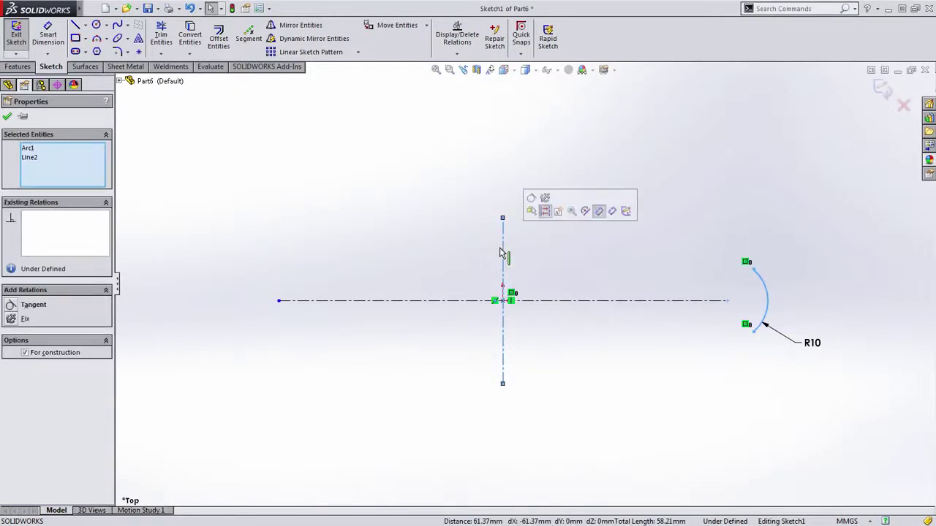
{"action": "left_click", "coordinate": [298, 25]}
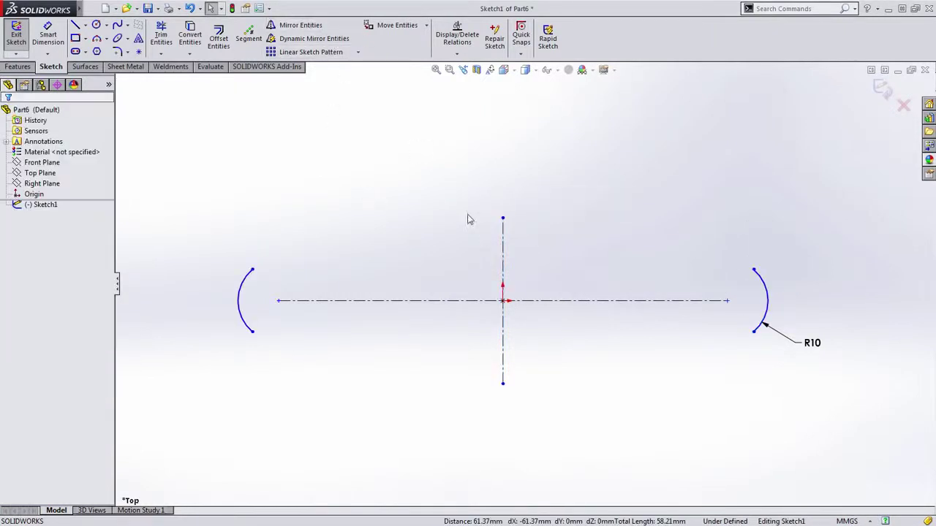
{"action": "mouse_move", "coordinate": [754, 269]}
{"action": "left_mouse_down"}
{"action": "mouse_move", "coordinate": [755, 299]}
{"action": "mouse_move", "coordinate": [747, 267]}
{"action": "left_mouse_up"}
{"action": "left_click", "coordinate": [678, 270]}
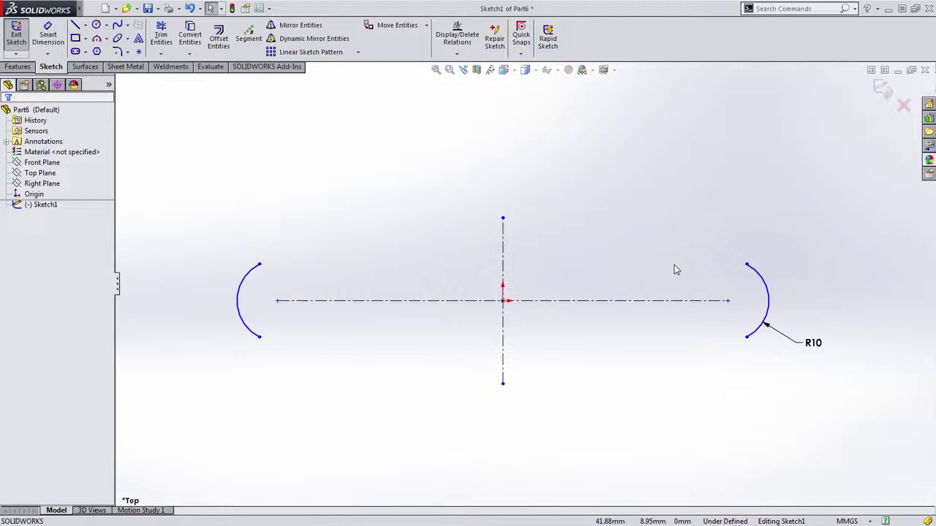
- Turn on Dynamic Mirror Entities about the horizontal centerline
{"action": "left_click", "coordinate": [396, 307]}
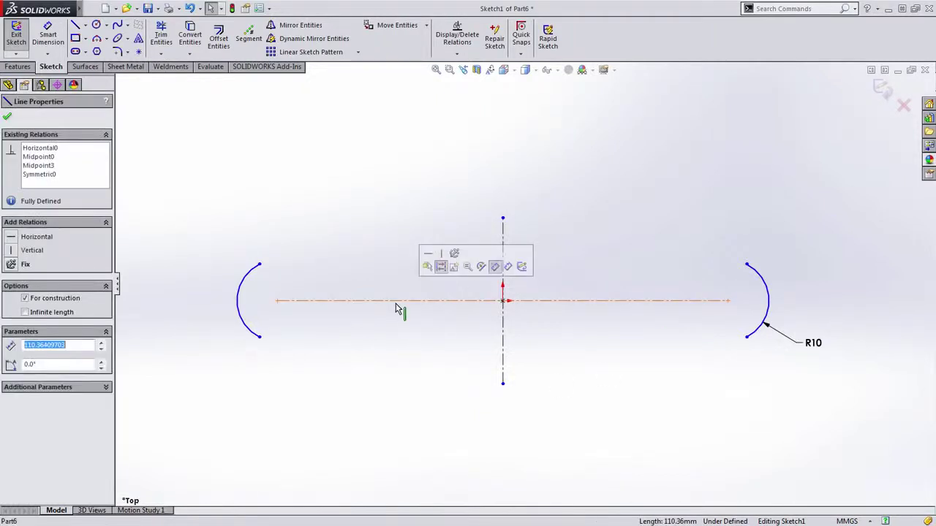
{"action": "left_click", "coordinate": [314, 38]}
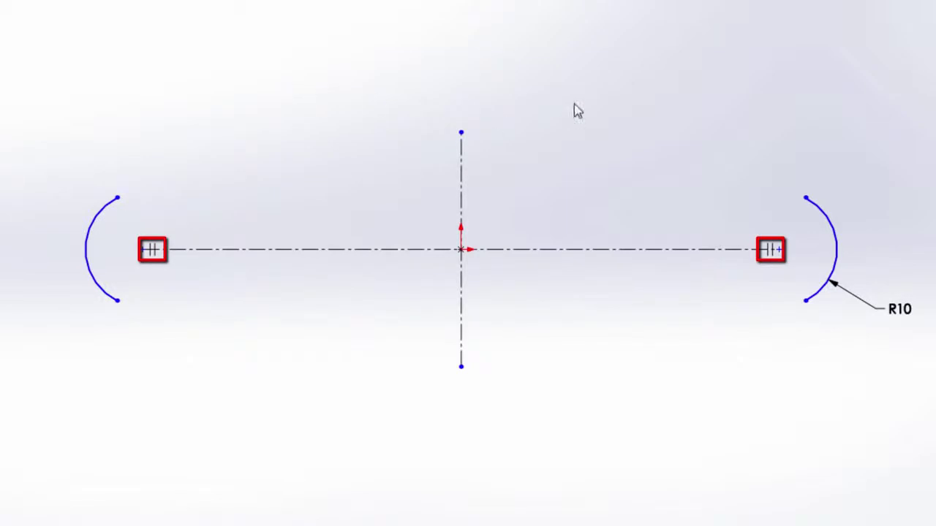
{"action": "key", "text": "s"}
{"action": "left_click", "coordinate": [603, 149]}
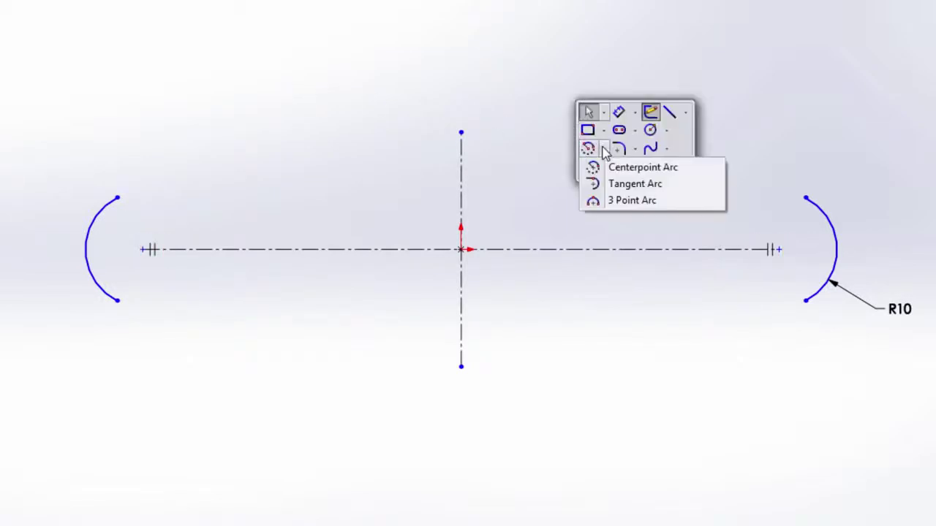
- Draw a tangent arc joining the two end arcs' top ends, mirrored along the bottom
{"action": "left_click", "coordinate": [635, 186]}
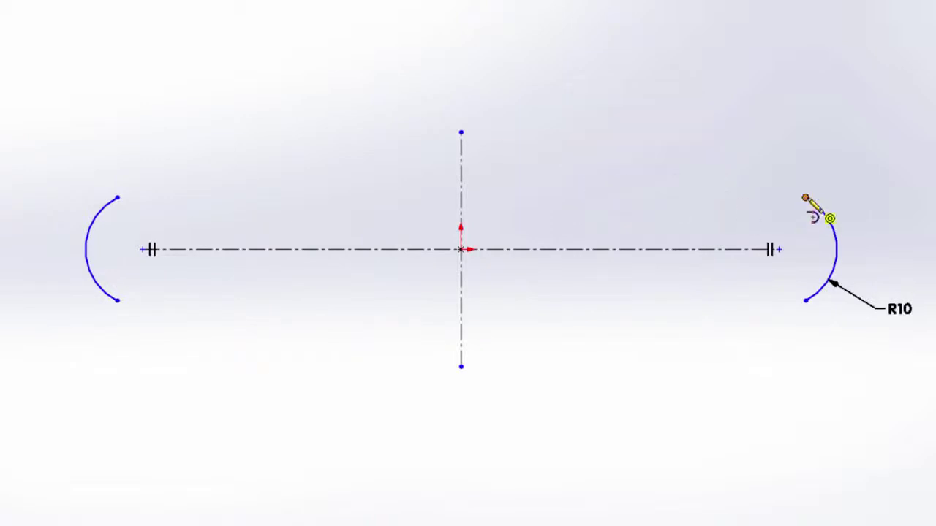
{"action": "left_click", "coordinate": [806, 197]}
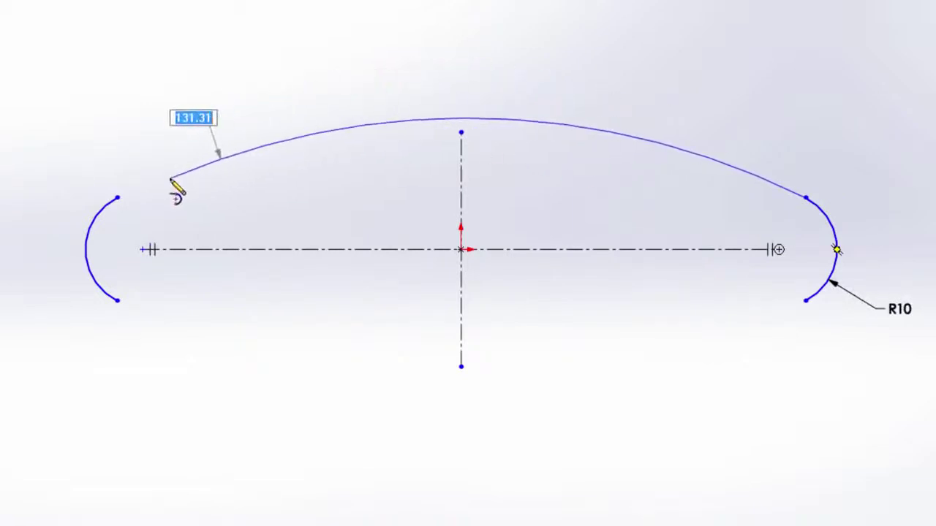
{"action": "left_click", "coordinate": [117, 199]}
{"action": "key", "text": "Escape"}
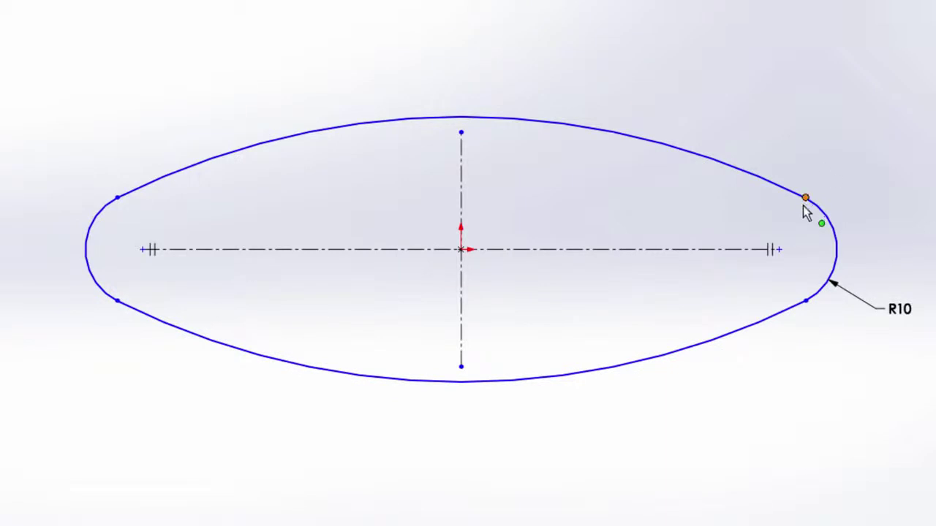
{"action": "mouse_move", "coordinate": [807, 194]}
{"action": "left_mouse_down"}
{"action": "mouse_move", "coordinate": [813, 190]}
{"action": "mouse_move", "coordinate": [788, 232]}
{"action": "mouse_move", "coordinate": [808, 196]}
{"action": "left_mouse_up"}
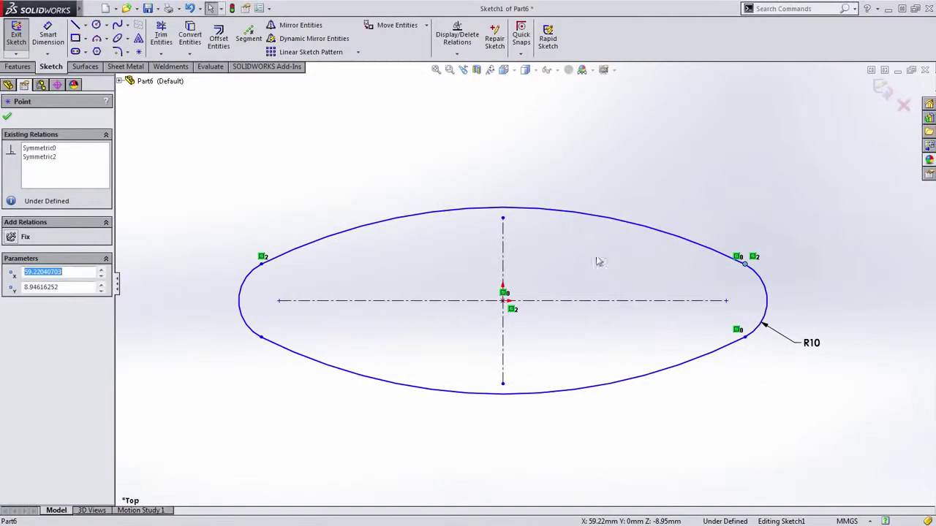
- Dimension the oval's top arc to R90
{"action": "left_click", "coordinate": [539, 173]}
{"action": "key", "text": "s"}
{"action": "left_click", "coordinate": [587, 252]}
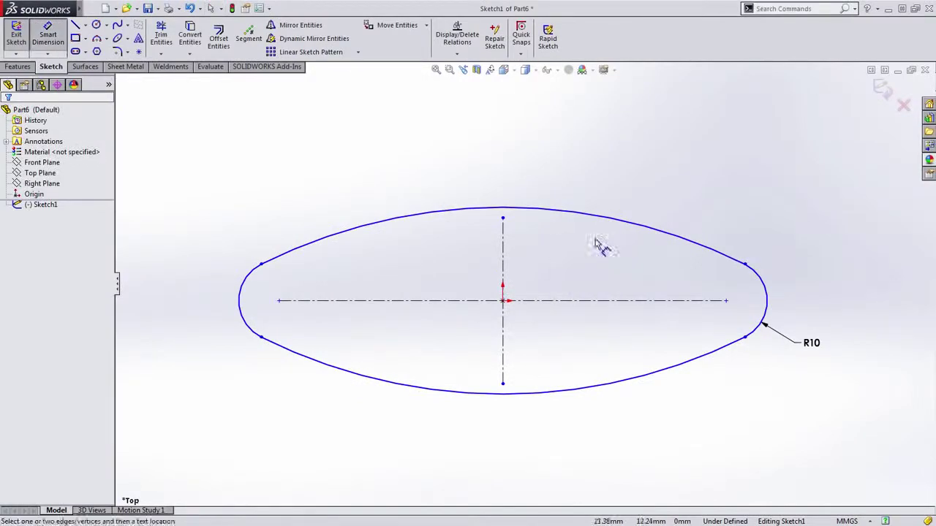
{"action": "left_click", "coordinate": [605, 220]}
{"action": "left_click", "coordinate": [636, 143]}
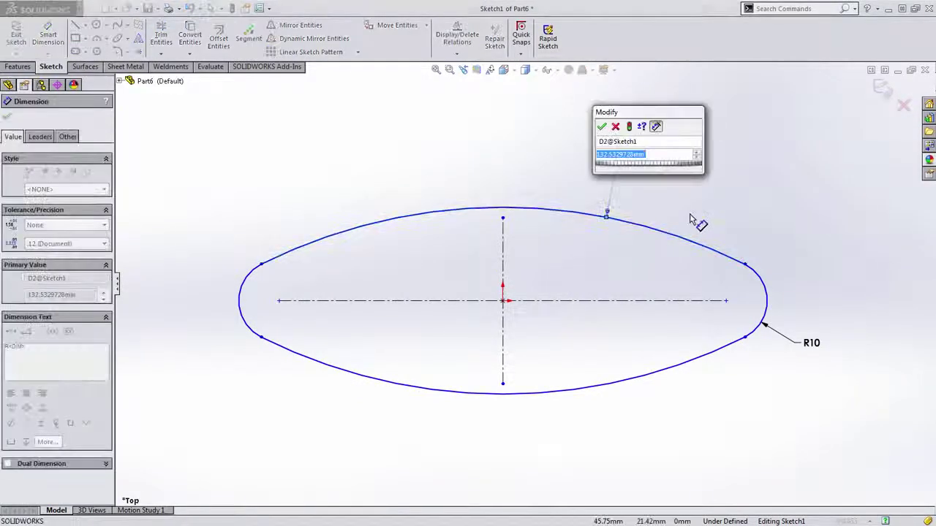
{"action": "type", "text": "90"}
{"action": "key", "text": "Return"}
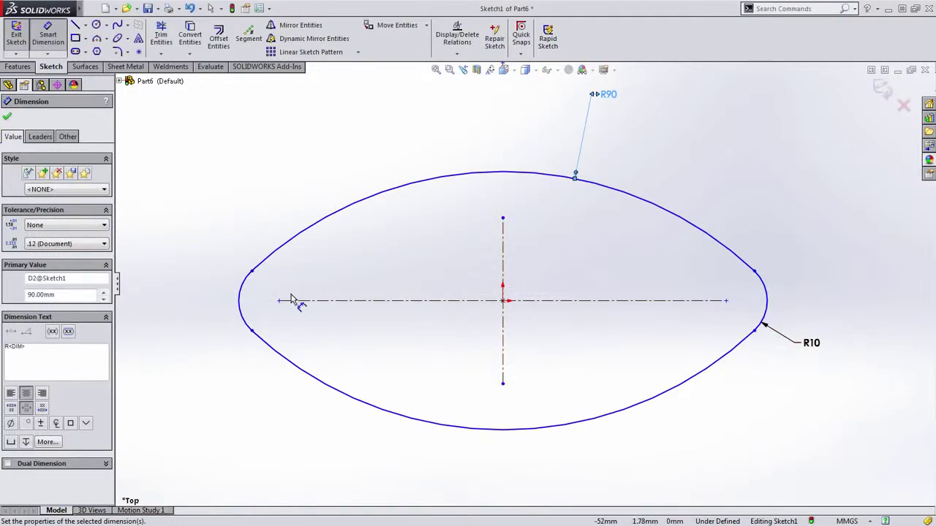
- Set a 75 overall length between the end arcs' outer extremes and exit the sketch
{"action": "left_click", "coordinate": [245, 320]}
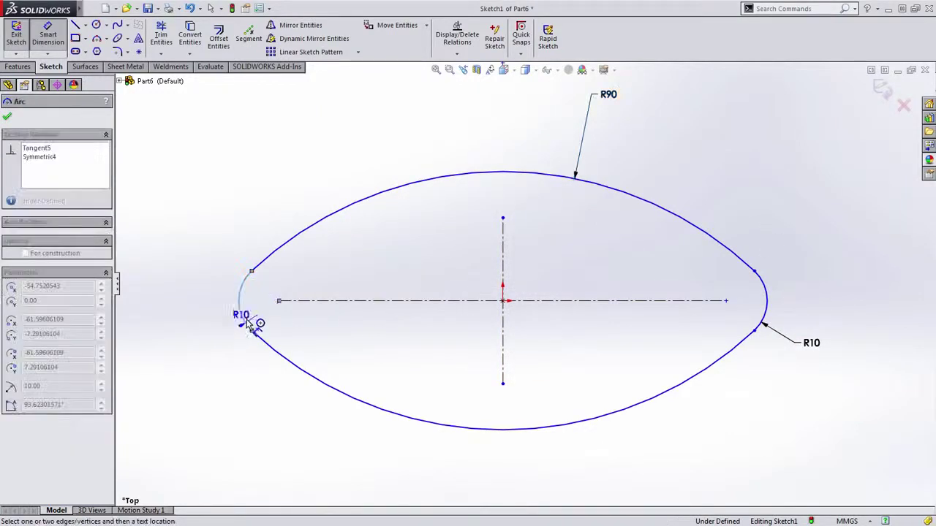
{"action": "left_click", "coordinate": [763, 309]}
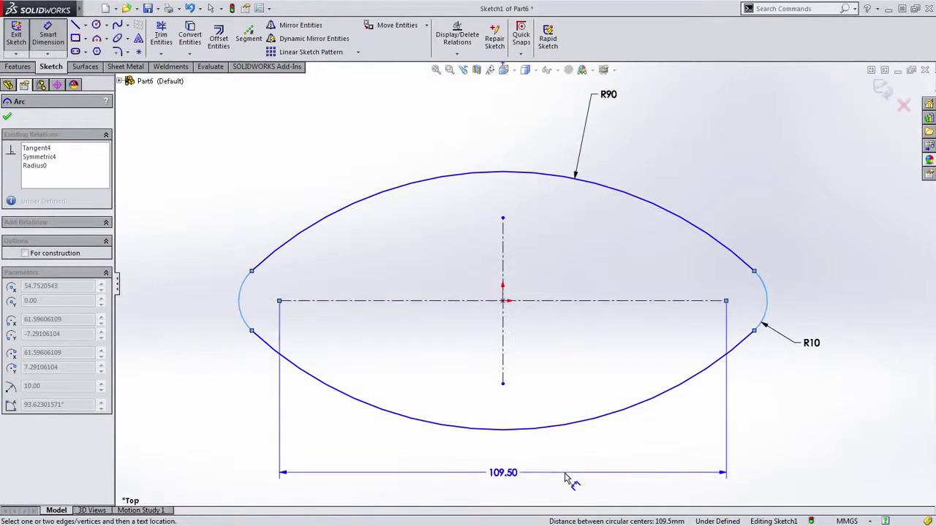
{"action": "key", "text": "Escape"}
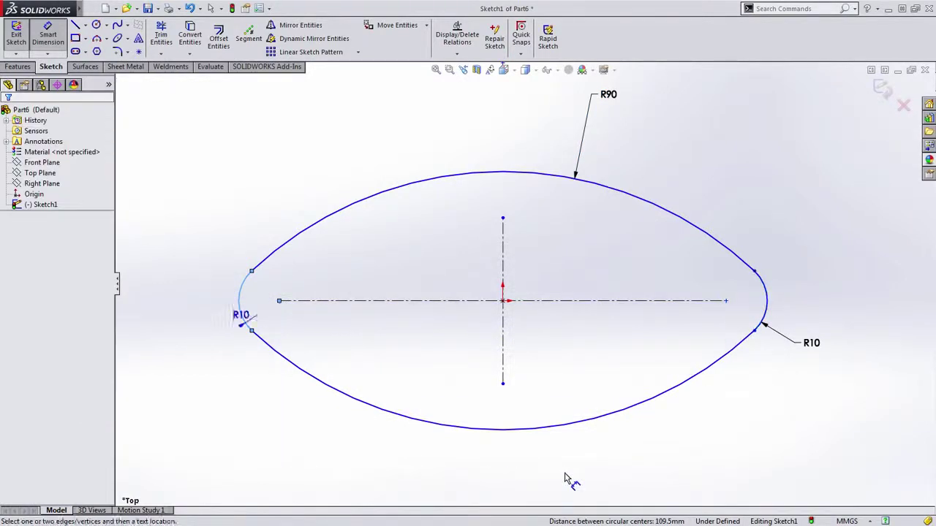
{"action": "key", "text": "shift"}
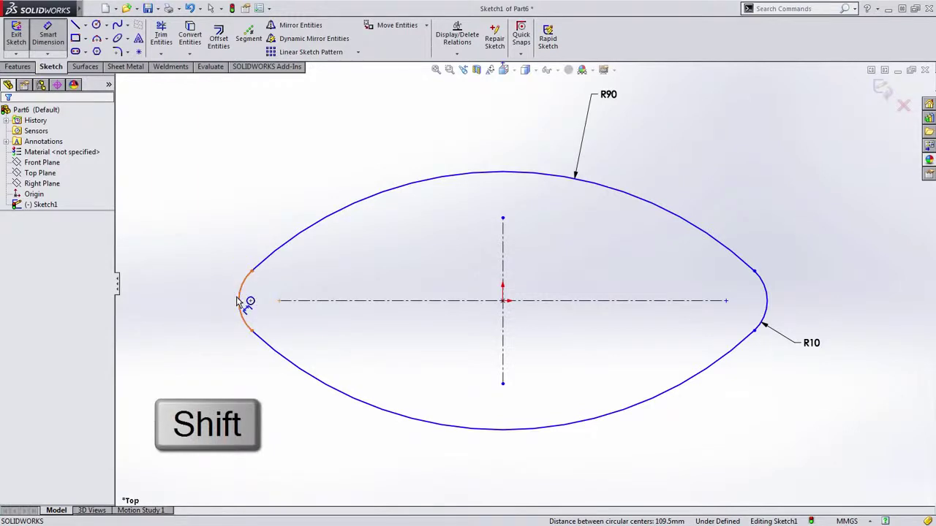
{"action": "left_click", "coordinate": [238, 301], "text": "shift"}
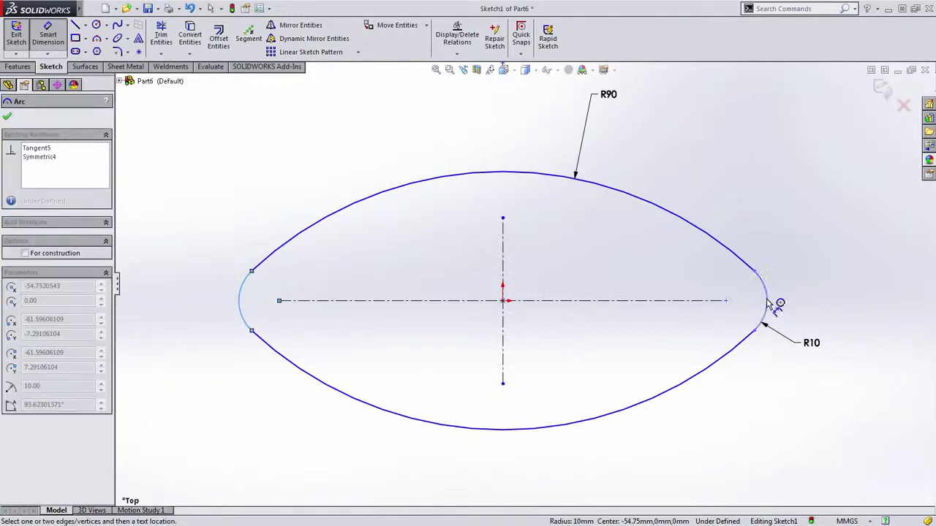
{"action": "key", "text": "shift"}
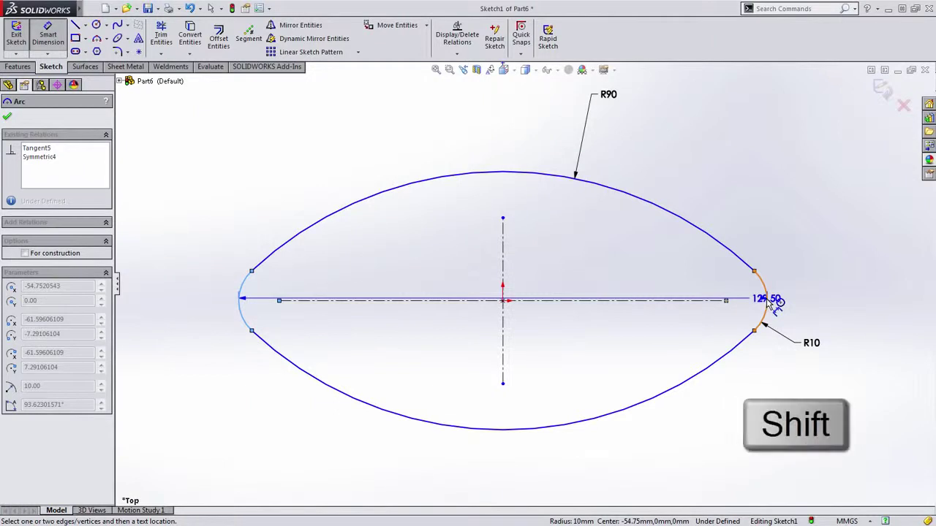
{"action": "left_click", "coordinate": [768, 302], "text": "shift"}
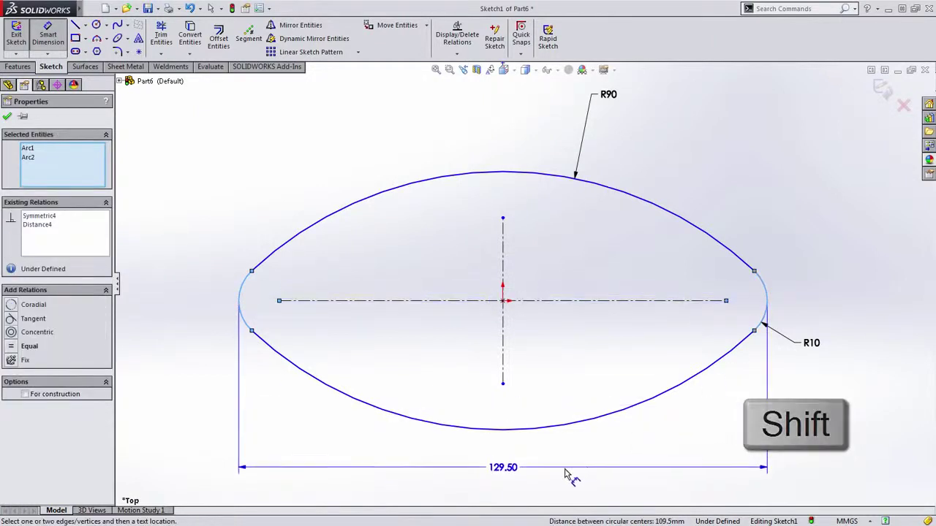
{"action": "left_click", "coordinate": [577, 474]}
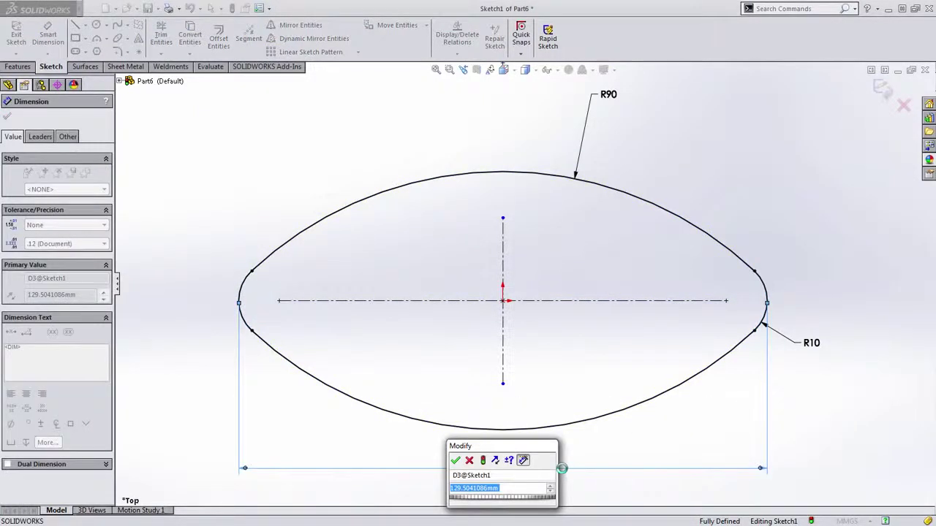
{"action": "type", "text": "75"}
{"action": "key", "text": "Return"}
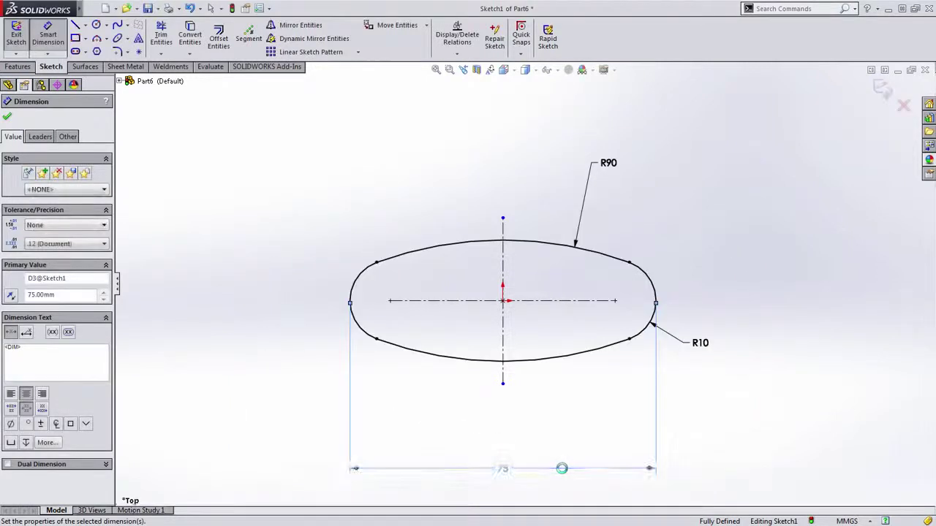
{"action": "left_click", "coordinate": [568, 424]}
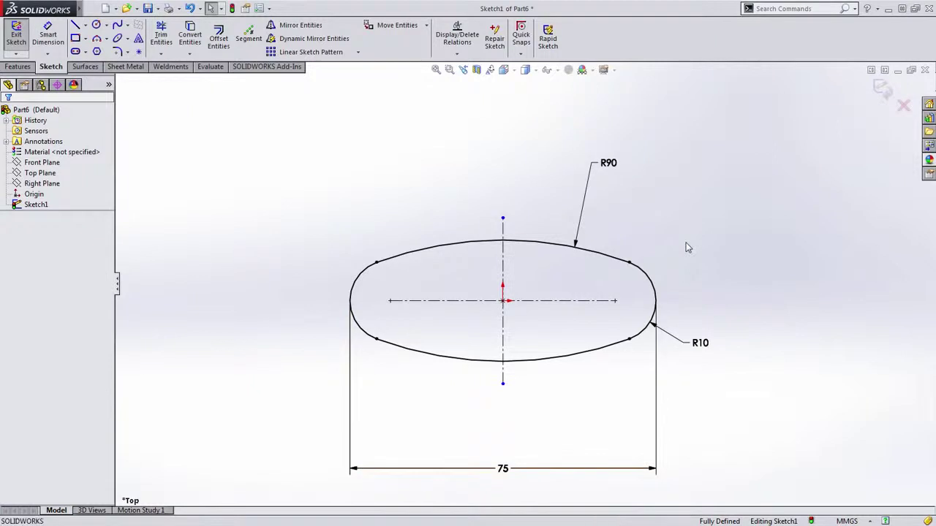
{"action": "key", "text": "ctrl+b"}
- Extrude the oval sketch 12 mm into Boss-Extrude1
{"action": "left_click", "coordinate": [493, 172]}
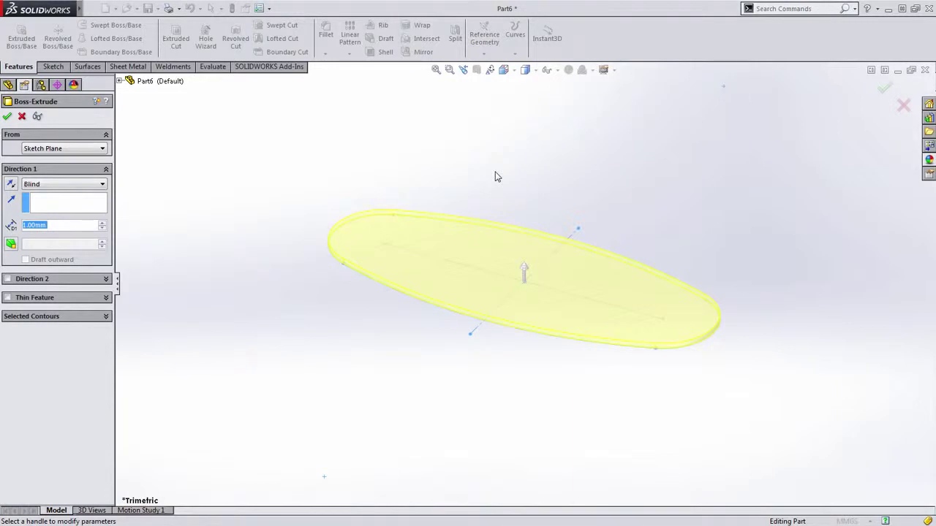
{"action": "type", "text": "12"}
{"action": "key", "text": "Return"}
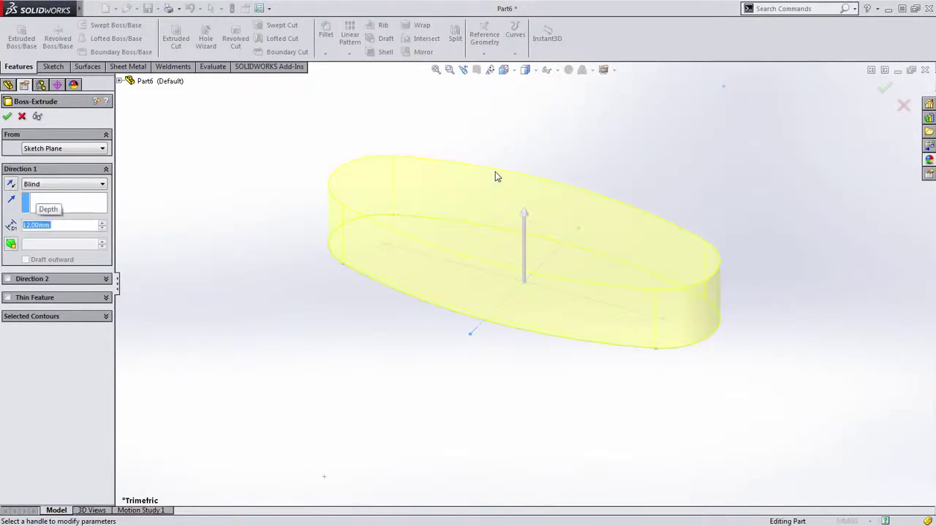
{"action": "key", "text": "Return"}
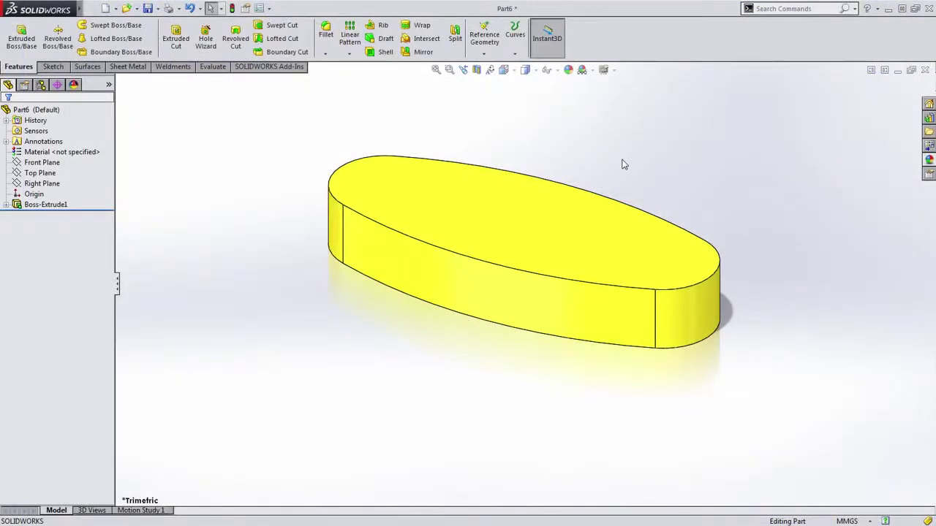
- On the Front Plane, sketch a 3-point arc spanning the slab from left to right edge
{"action": "left_click", "coordinate": [43, 163]}
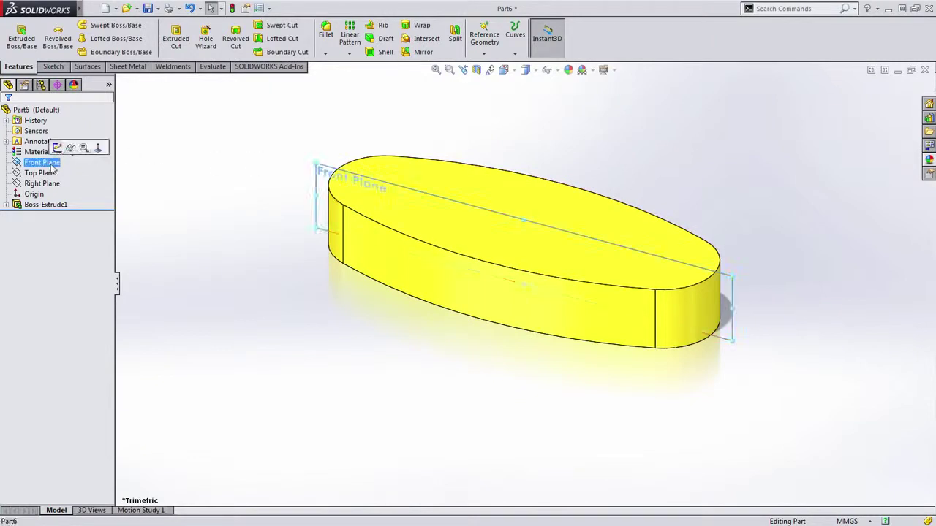
{"action": "left_click", "coordinate": [57, 148]}
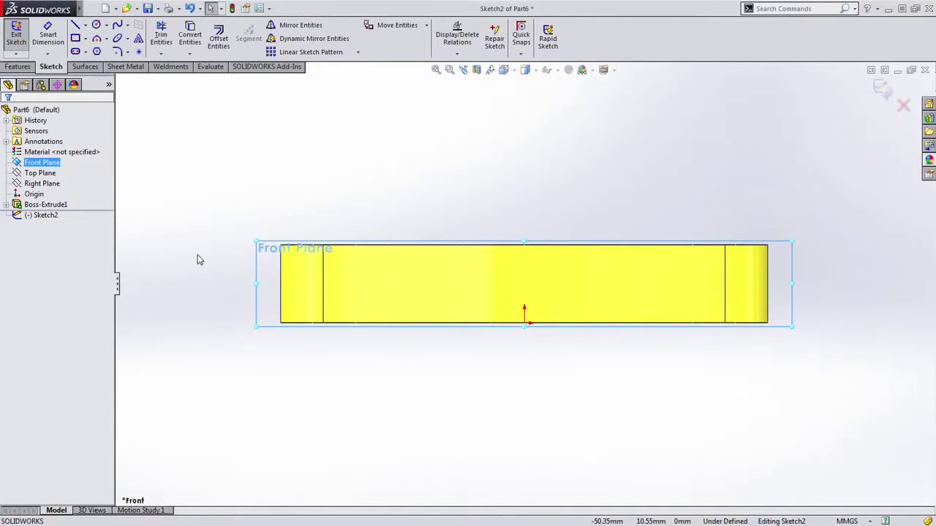
{"action": "key", "text": "s"}
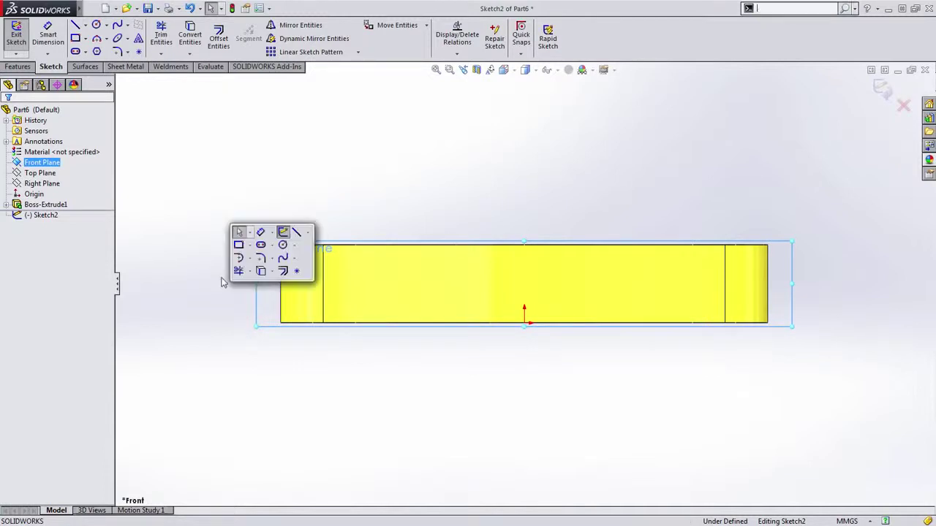
{"action": "left_click", "coordinate": [250, 258]}
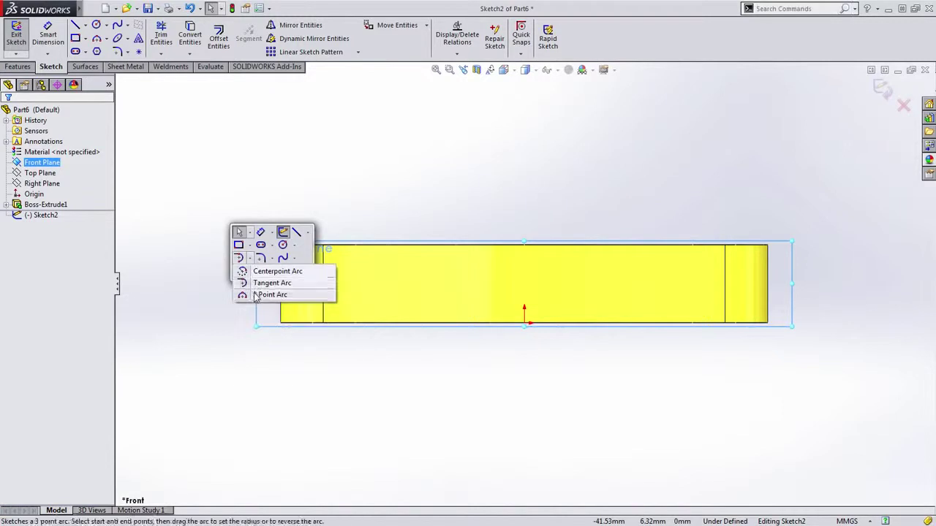
{"action": "left_click", "coordinate": [259, 294]}
{"action": "left_click", "coordinate": [280, 284]}
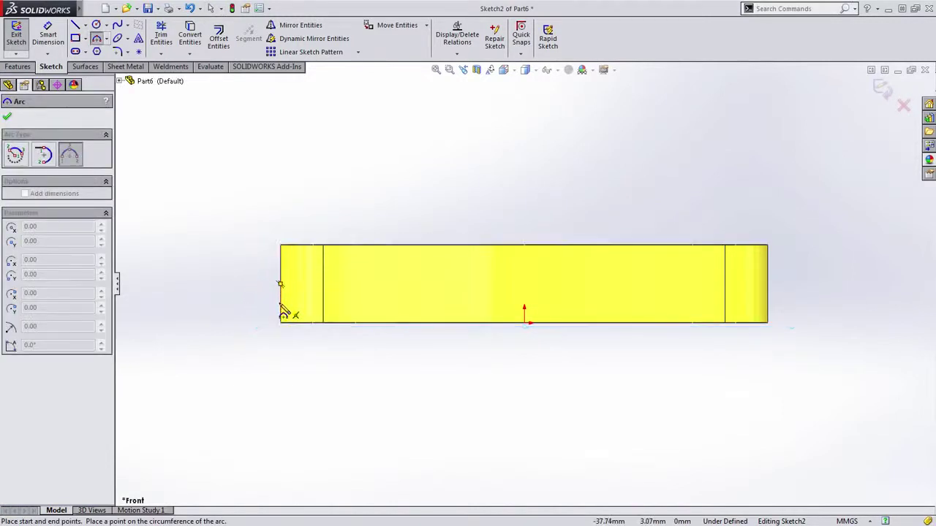
{"action": "left_click", "coordinate": [769, 313]}
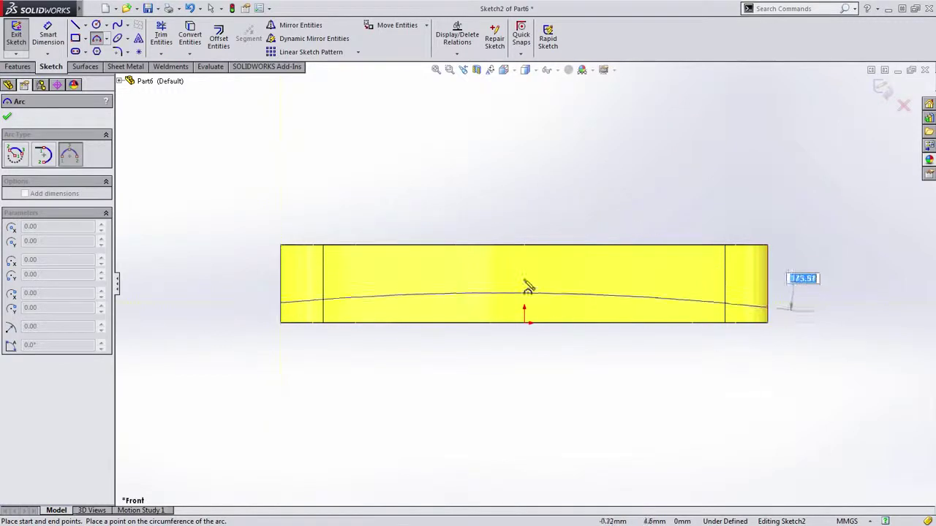
{"action": "left_click", "coordinate": [553, 264]}
{"action": "key", "text": "Escape"}
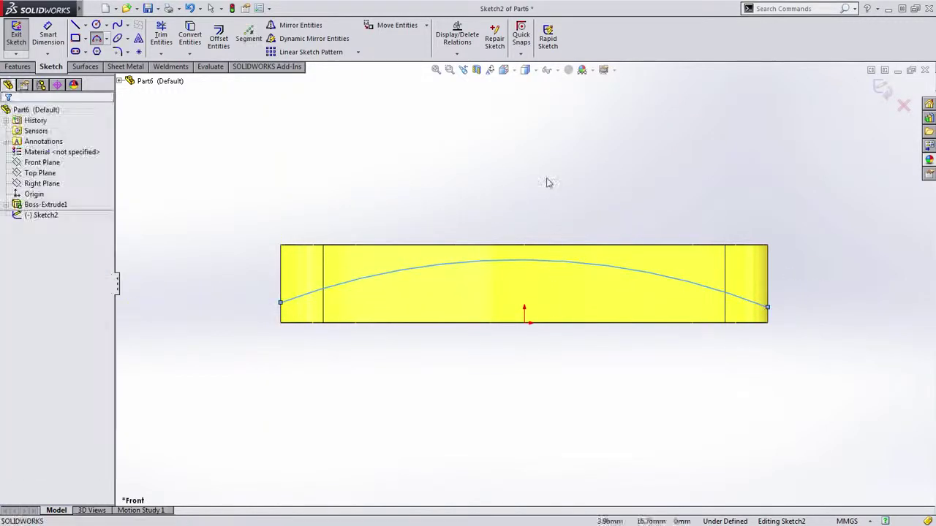
- Make the arc tangent to the part's top edge
{"action": "left_click", "coordinate": [555, 262]}
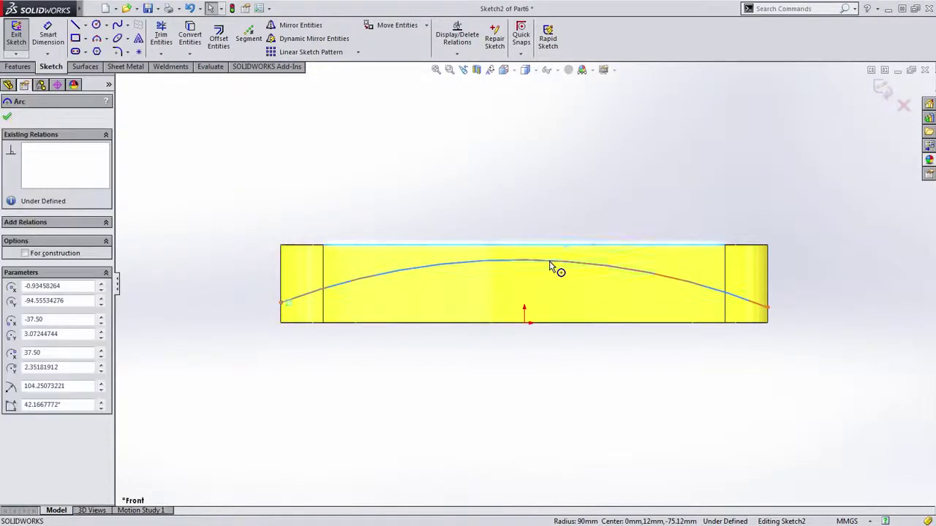
{"action": "left_click", "coordinate": [559, 246], "text": "ctrl"}
{"action": "left_click", "coordinate": [589, 220]}
{"action": "left_click", "coordinate": [490, 158]}
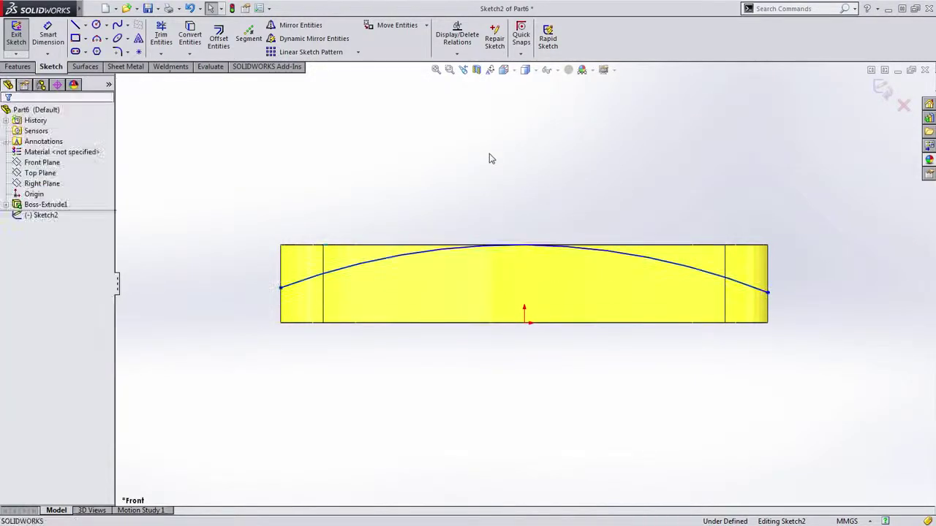
{"action": "key", "text": "s"}
{"action": "left_click", "coordinate": [539, 162]}
- Dimension the arc to R250 and move its left endpoint lower on the left edge
{"action": "left_click", "coordinate": [638, 253]}
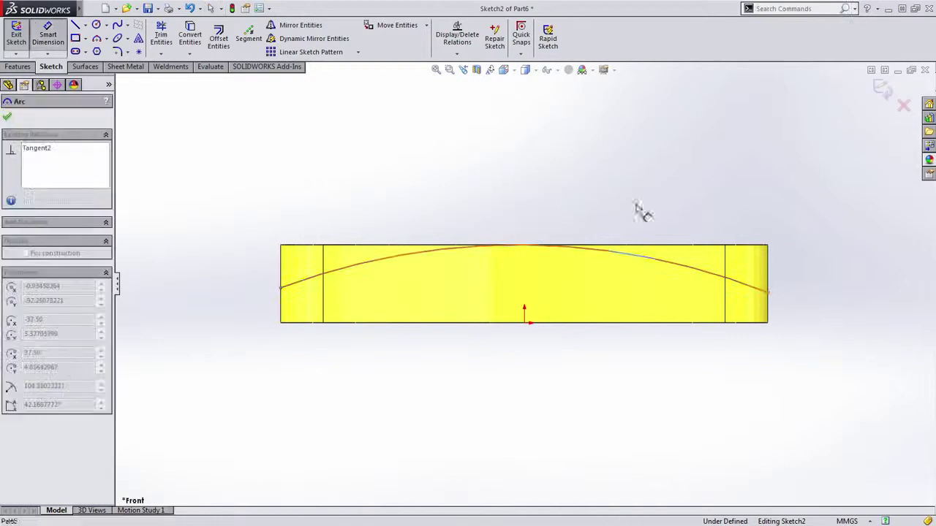
{"action": "left_click", "coordinate": [622, 161]}
{"action": "type", "text": "250"}
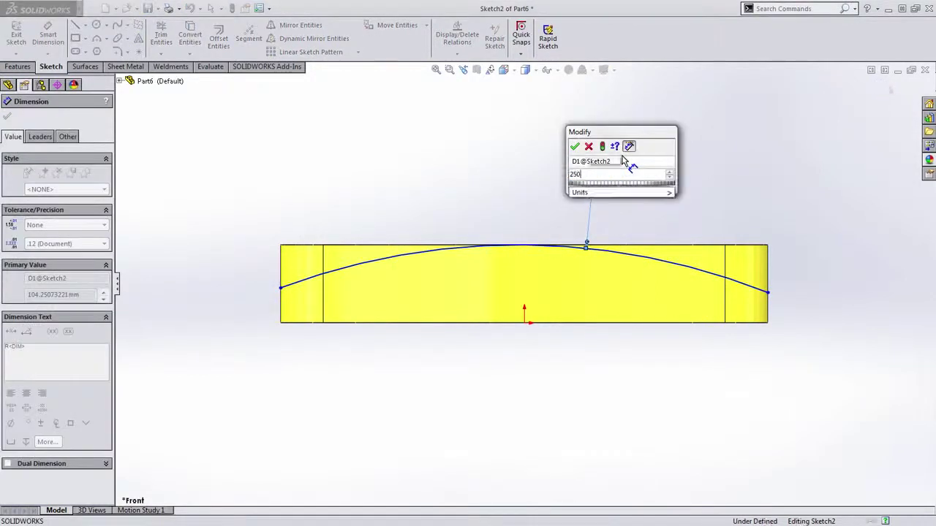
{"action": "key", "text": "Return"}
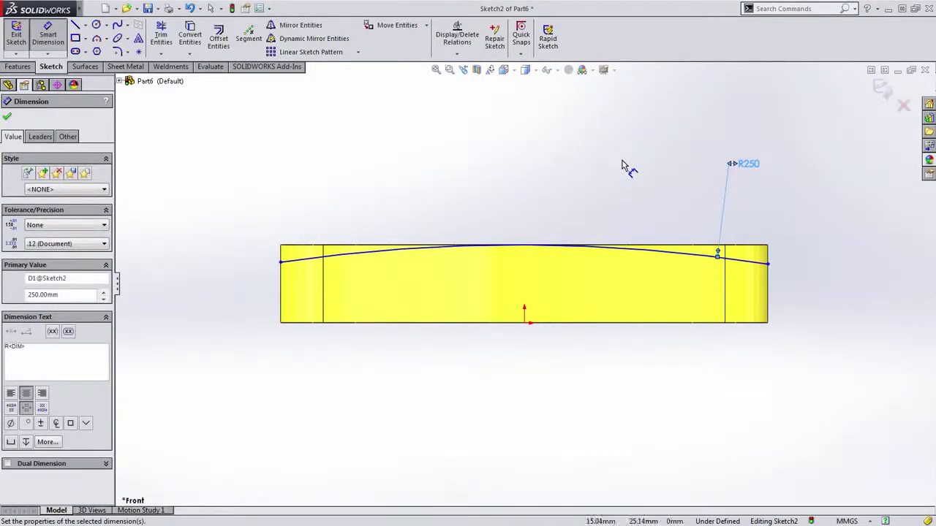
{"action": "key", "text": "Escape"}
{"action": "key", "text": "Escape"}
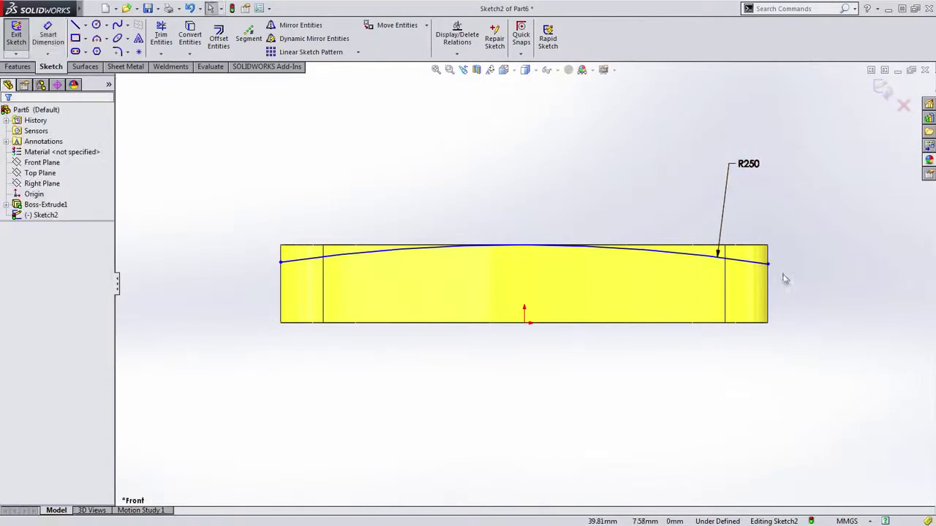
{"action": "left_click_drag", "start_coordinate": [281, 262], "coordinate": [236, 288]}
{"action": "left_click", "coordinate": [221, 315]}
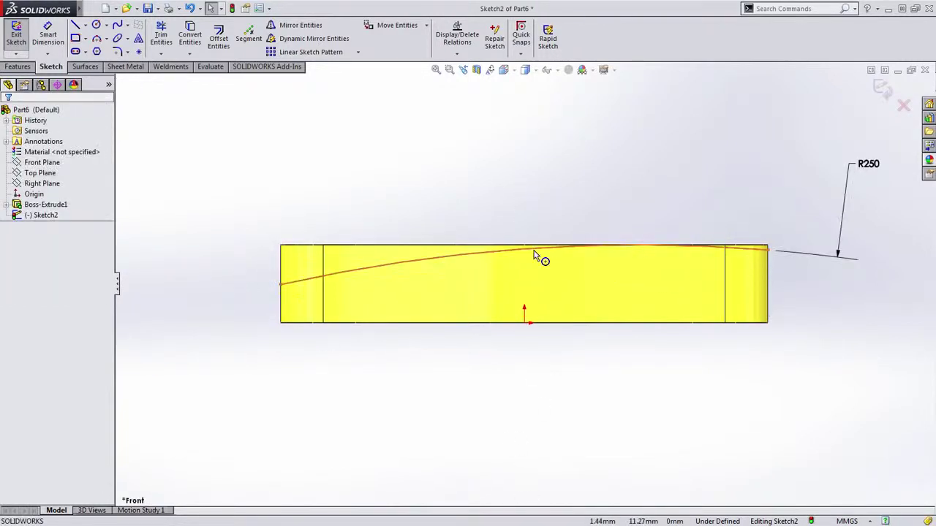
- Try aligning a sketch point below the part vertically with the origin, then undo it
{"action": "scroll", "coordinate": [536, 219], "scroll_direction": "up", "scroll_amount": 8}
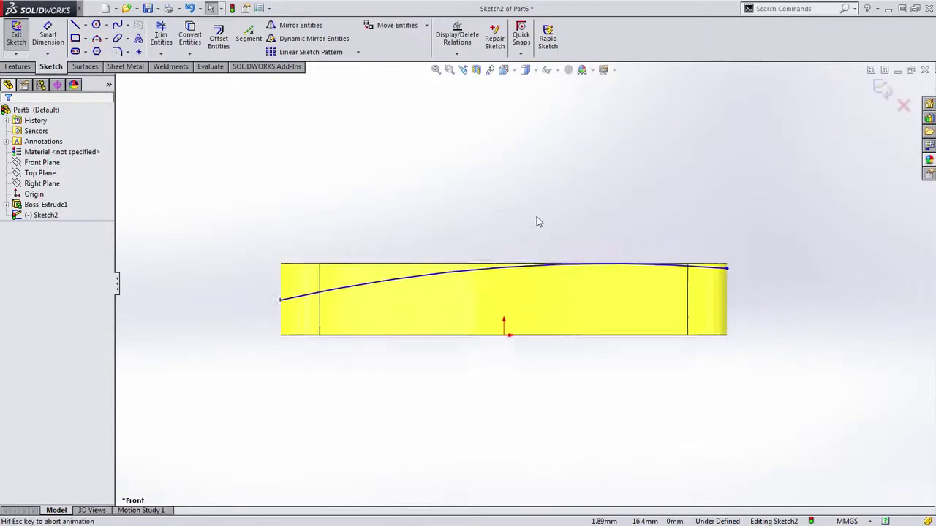
{"action": "scroll", "coordinate": [567, 301], "scroll_direction": "up", "scroll_amount": 3}
{"action": "middle_click_drag", "start_coordinate": [534, 426], "coordinate": [562, 317], "text": "ctrl"}
{"action": "left_click", "coordinate": [557, 478]}
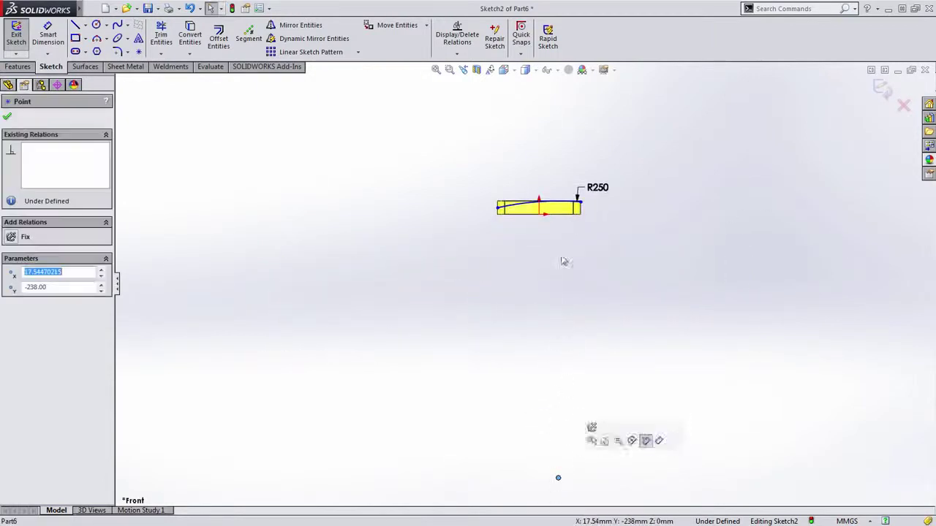
{"action": "left_click", "coordinate": [538, 215], "text": "ctrl"}
{"action": "left_click", "coordinate": [585, 177]}
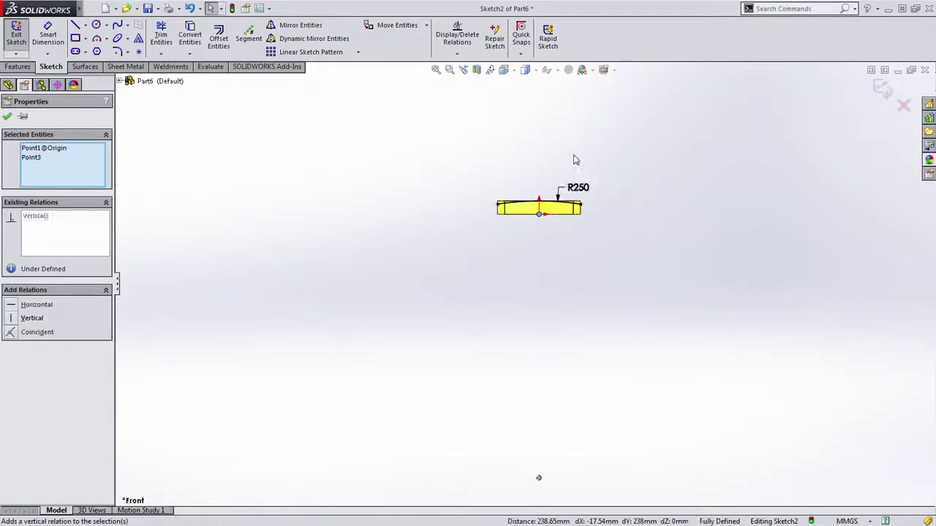
{"action": "left_click", "coordinate": [574, 157]}
{"action": "key", "text": "ctrl+z"}
{"action": "scroll", "coordinate": [562, 173], "scroll_direction": "down", "scroll_amount": 5}
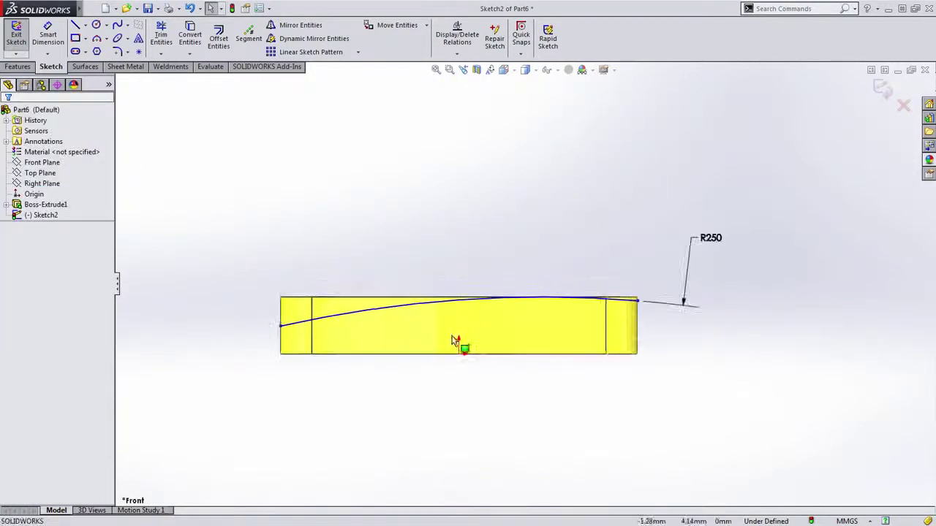
- Make the arc's two endpoints horizontal, fully defining Sketch2
{"action": "left_click", "coordinate": [638, 301]}
{"action": "left_click", "coordinate": [288, 337], "text": "ctrl"}
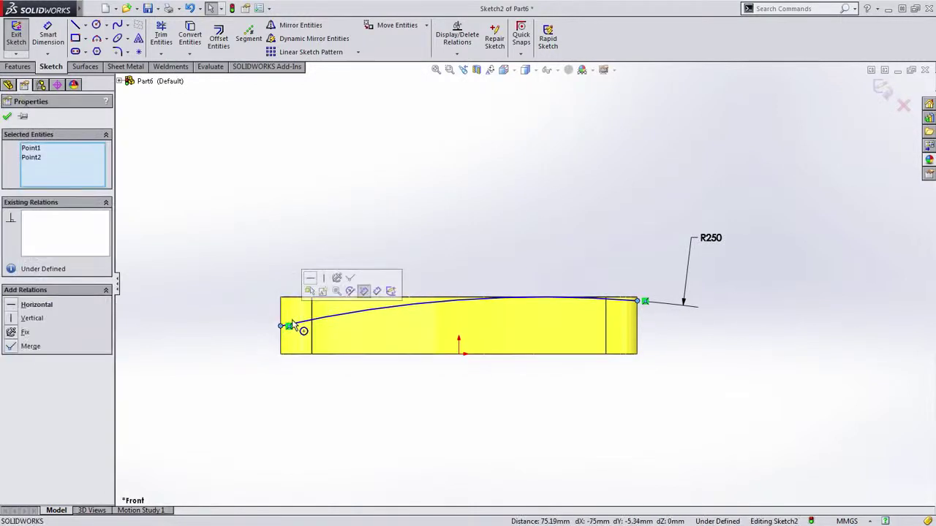
{"action": "left_click", "coordinate": [311, 284]}
{"action": "left_click", "coordinate": [380, 249]}
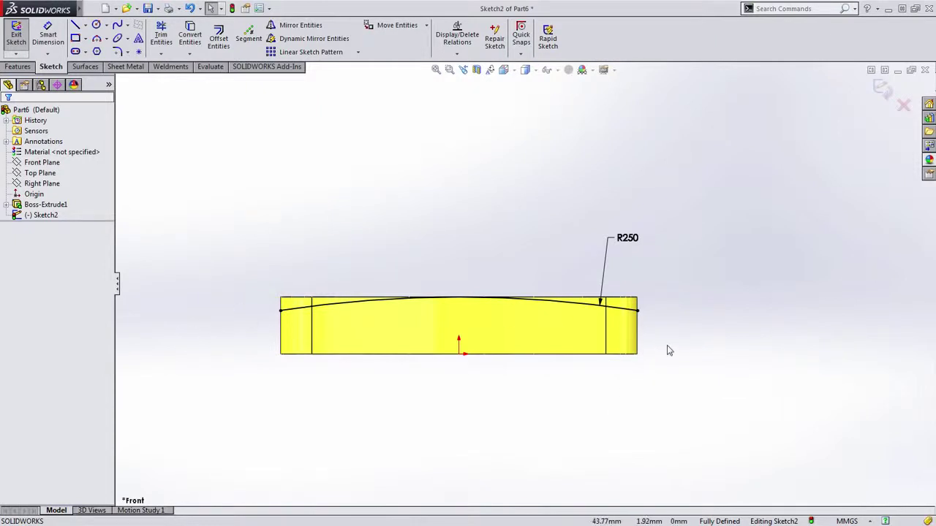
- Draw a horizontal centerline below the part
{"action": "key", "text": "s"}
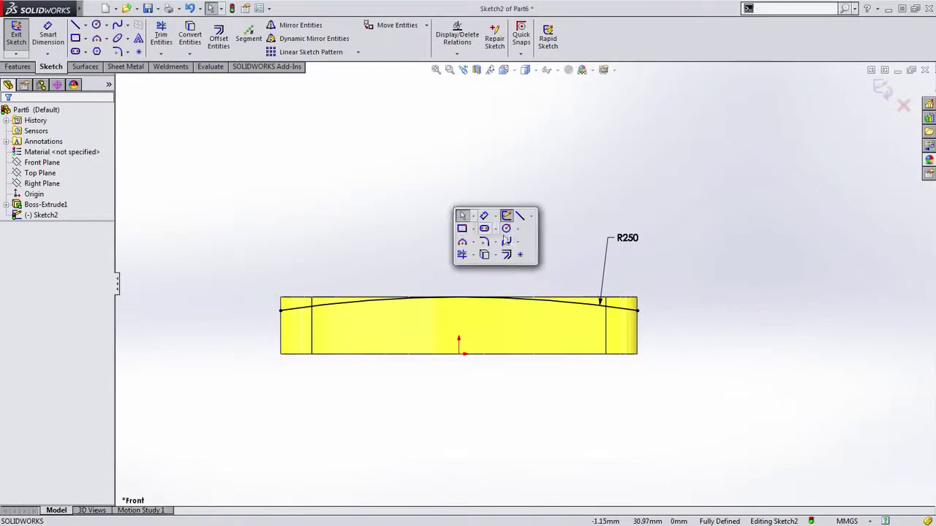
{"action": "left_click", "coordinate": [531, 216]}
{"action": "left_click", "coordinate": [541, 241]}
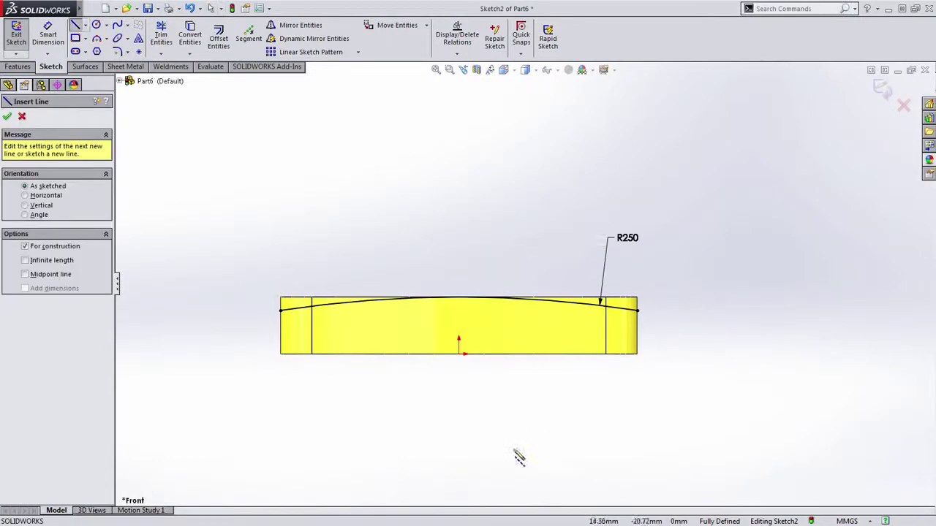
{"action": "left_click_drag", "start_coordinate": [406, 464], "coordinate": [550, 464]}
{"action": "key", "text": "Escape"}
- Dimension the centerline 75 mm from the R250 arc and exit Sketch2
{"action": "key", "text": "s"}
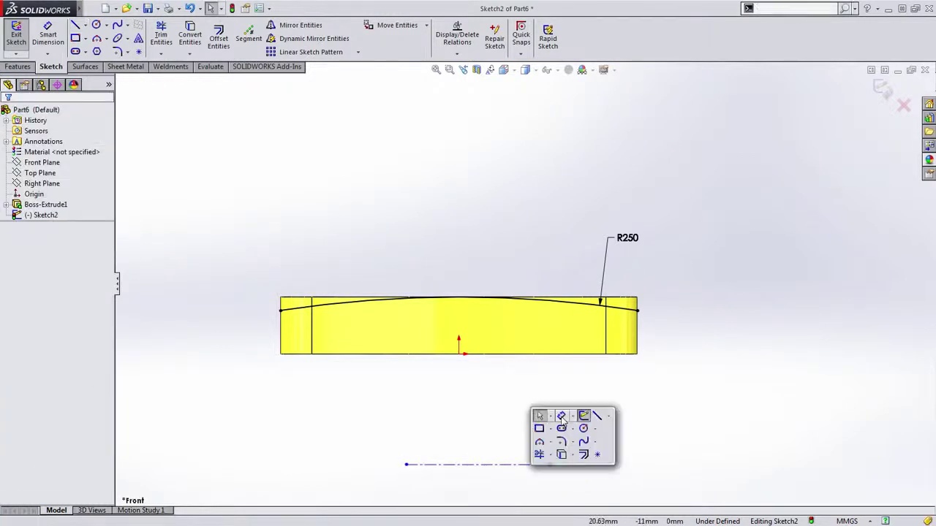
{"action": "left_click", "coordinate": [565, 415]}
{"action": "left_click", "coordinate": [519, 466]}
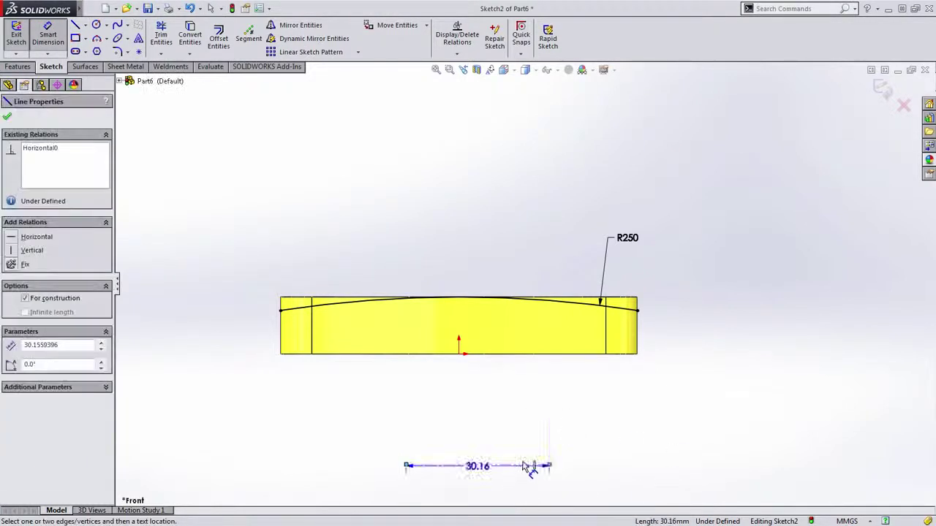
{"action": "left_click", "coordinate": [502, 302]}
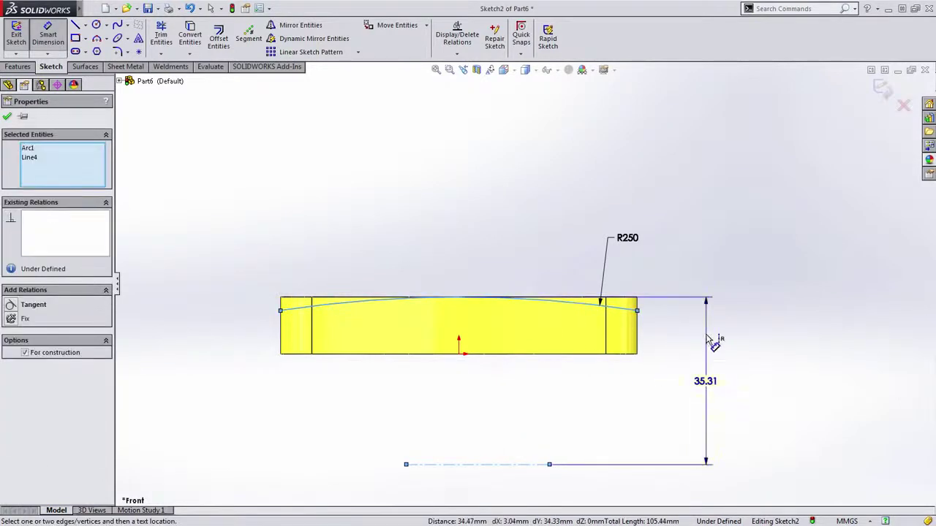
{"action": "left_click", "coordinate": [707, 340]}
{"action": "type", "text": "75"}
{"action": "key", "text": "Return"}
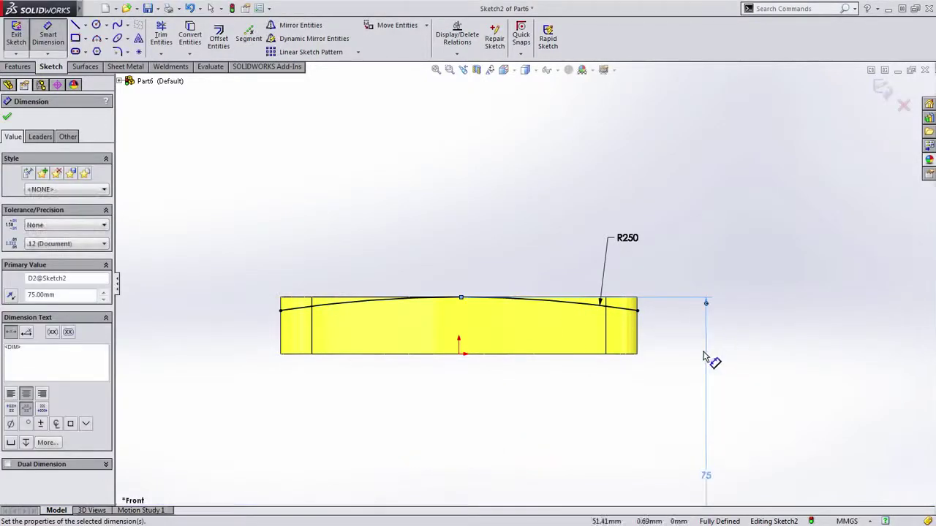
{"action": "key", "text": "f"}
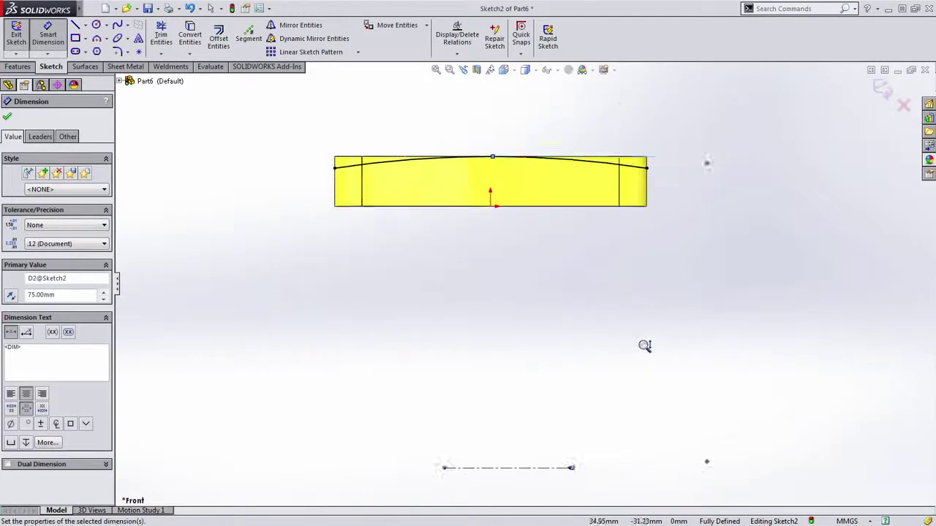
{"action": "key", "text": "Escape"}
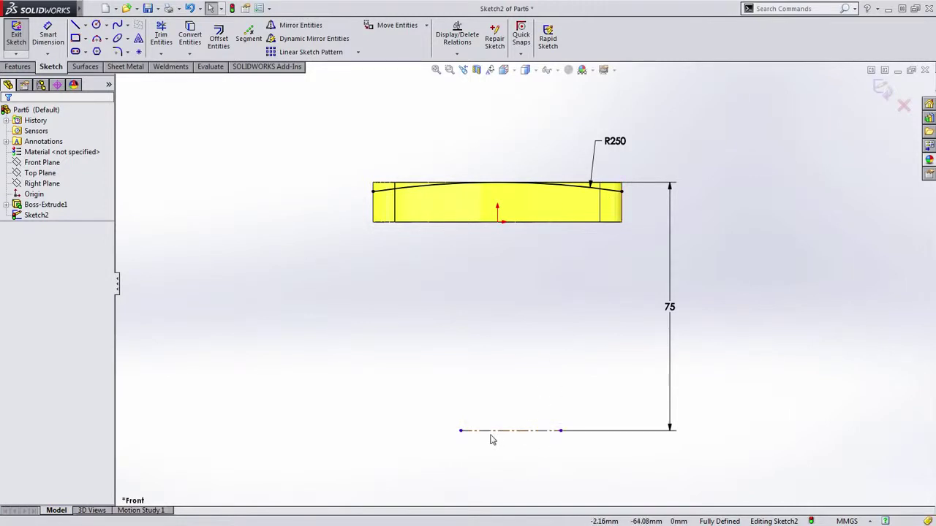
{"action": "key", "text": "ctrl+b"}
{"action": "middle_click_drag", "start_coordinate": [500, 284], "coordinate": [475, 353]}
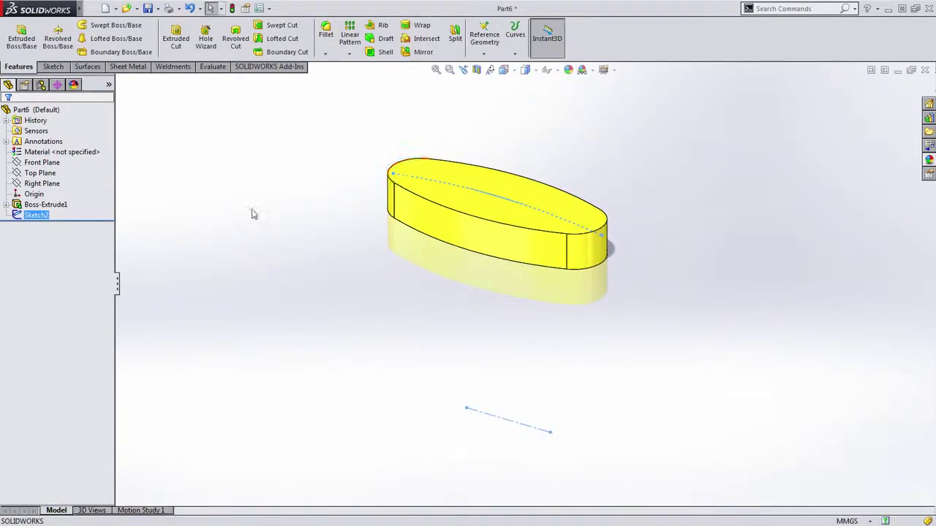
- Make a 360° thin revolved cut about the Sketch2 centerline, 20 mm thick, direction reversed
{"action": "key", "text": "s"}
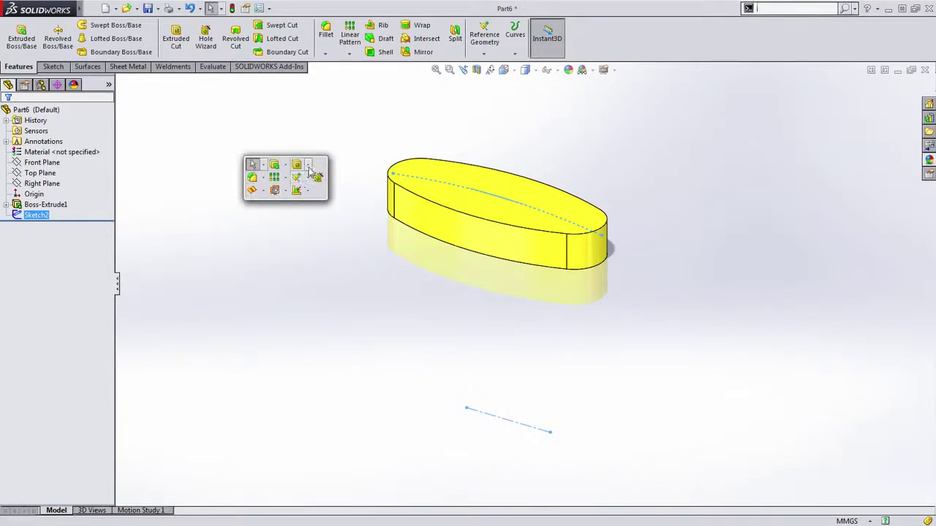
{"action": "left_click", "coordinate": [307, 164]}
{"action": "left_click", "coordinate": [329, 190]}
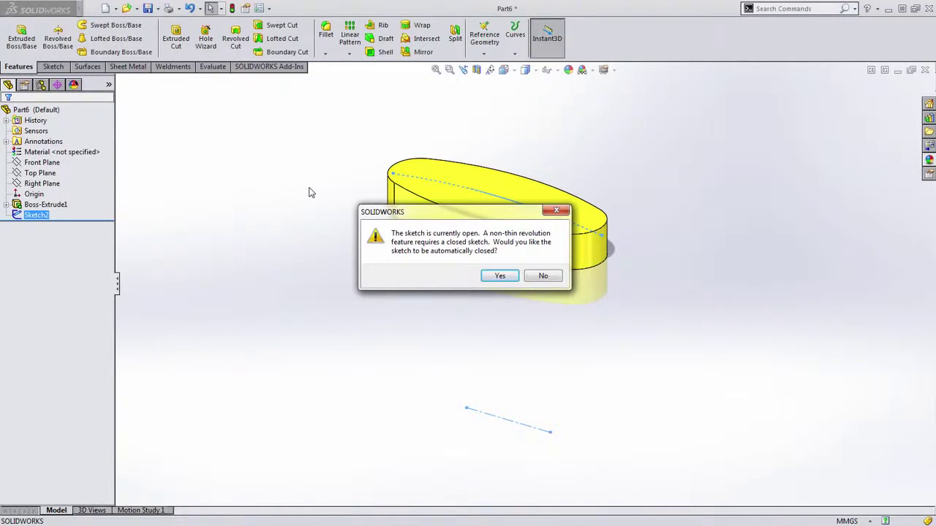
{"action": "left_click", "coordinate": [552, 280]}
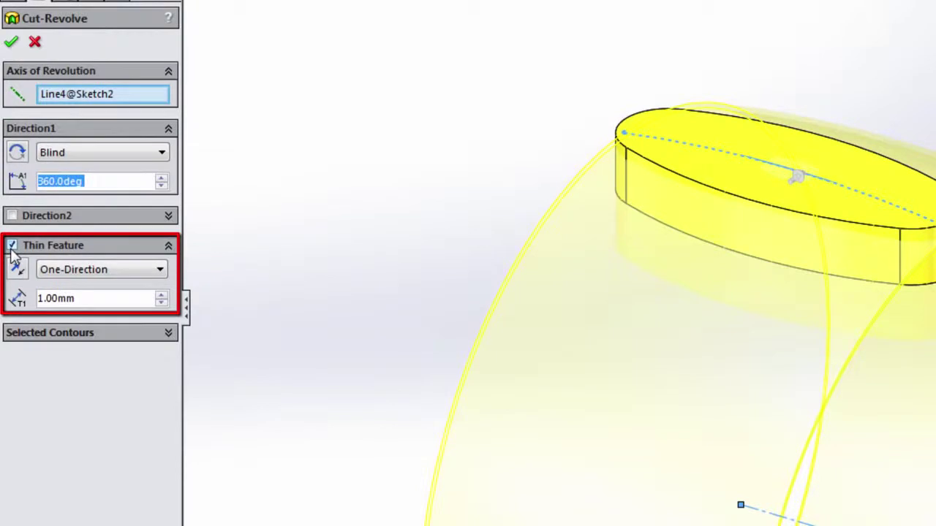
{"action": "double_click", "coordinate": [119, 298]}
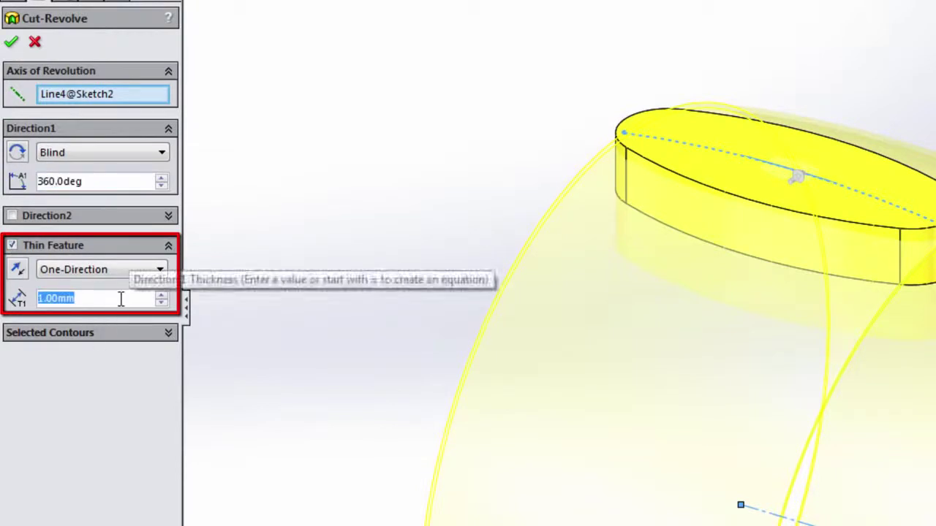
{"action": "type", "text": "20"}
{"action": "key", "text": "Return"}
{"action": "middle_click_drag", "start_coordinate": [790, 288], "coordinate": [684, 170]}
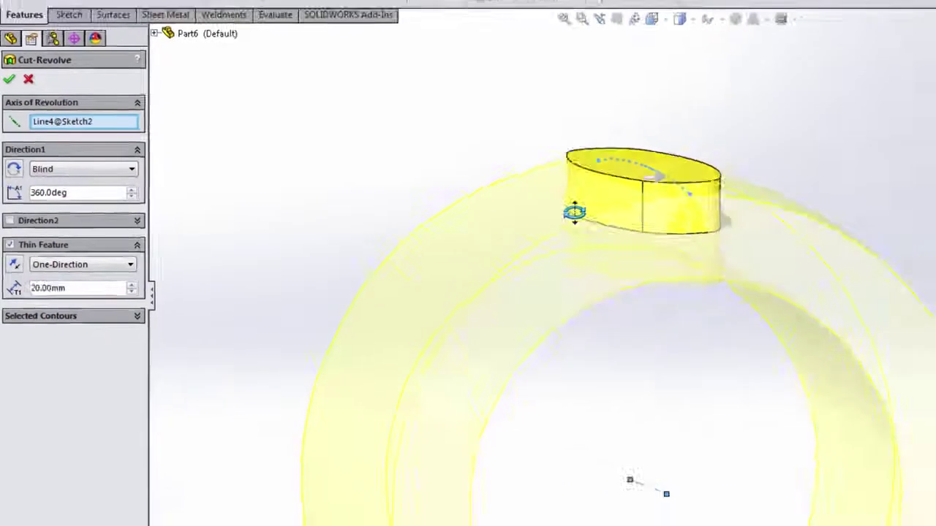
{"action": "middle_click_drag", "start_coordinate": [439, 195], "coordinate": [443, 211]}
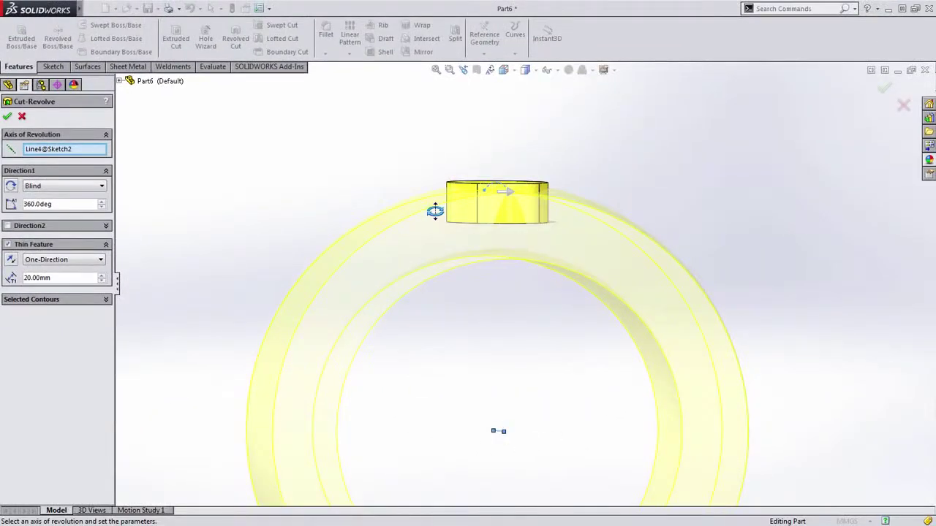
{"action": "left_click", "coordinate": [12, 260]}
{"action": "middle_click_drag", "start_coordinate": [431, 186], "coordinate": [487, 251]}
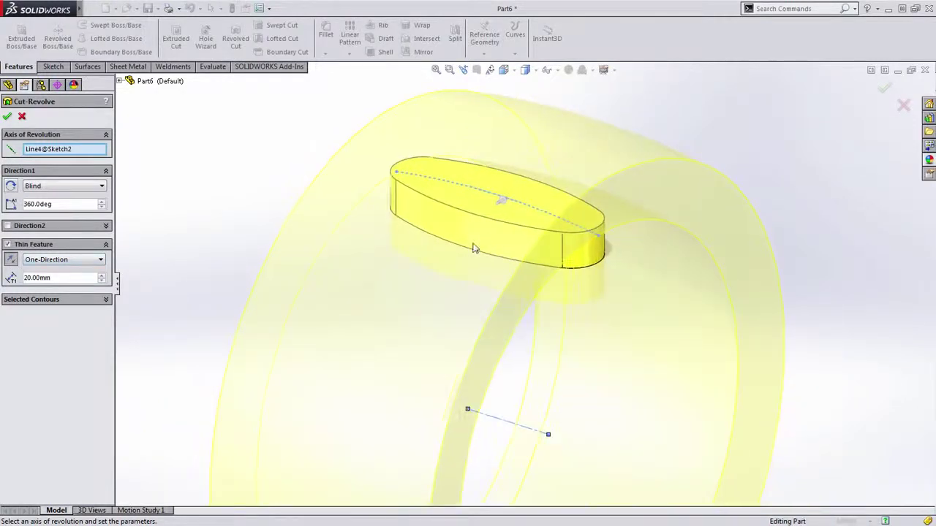
{"action": "left_click", "coordinate": [7, 118]}
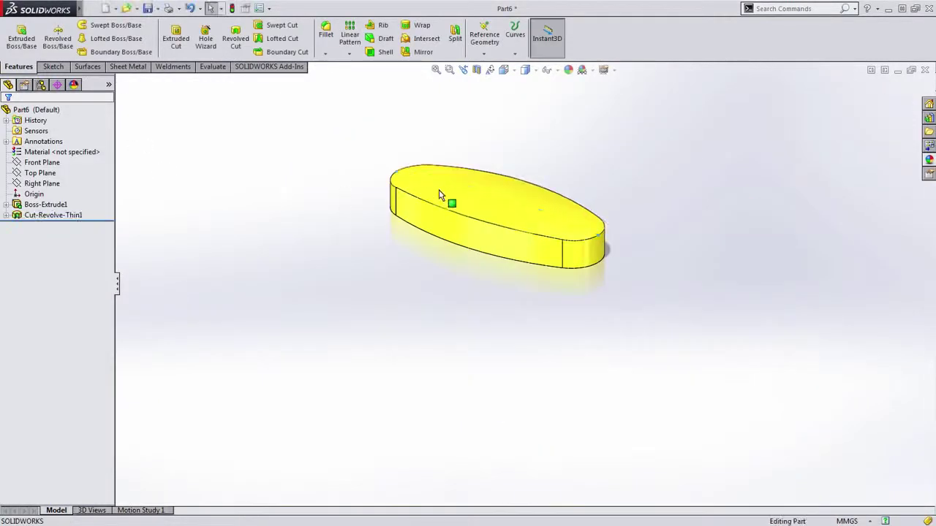
- Zoom to fit the whole part in view
{"action": "scroll", "coordinate": [449, 203], "scroll_direction": "down", "scroll_amount": 3}
{"action": "key", "text": "f"}
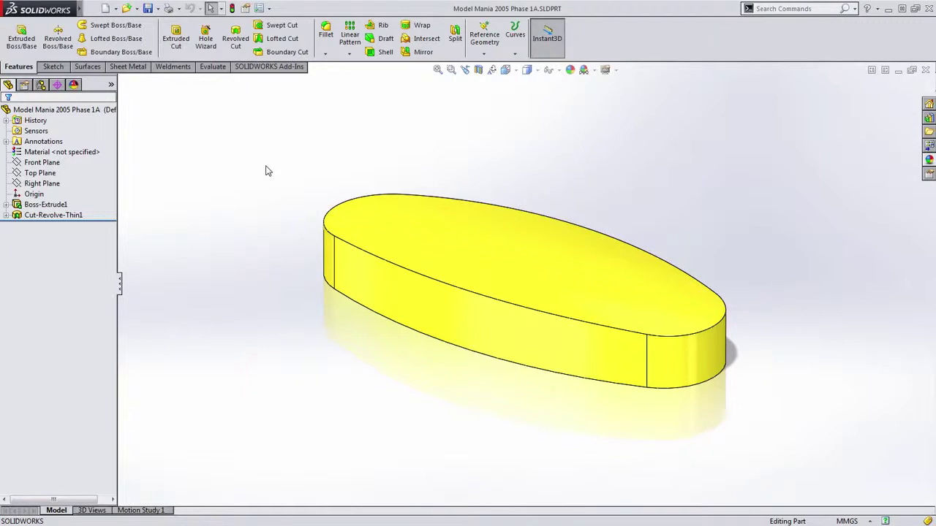
- On the Top Plane, sketch a circle centred on the origin and exit the sketch
{"action": "left_click", "coordinate": [41, 172]}
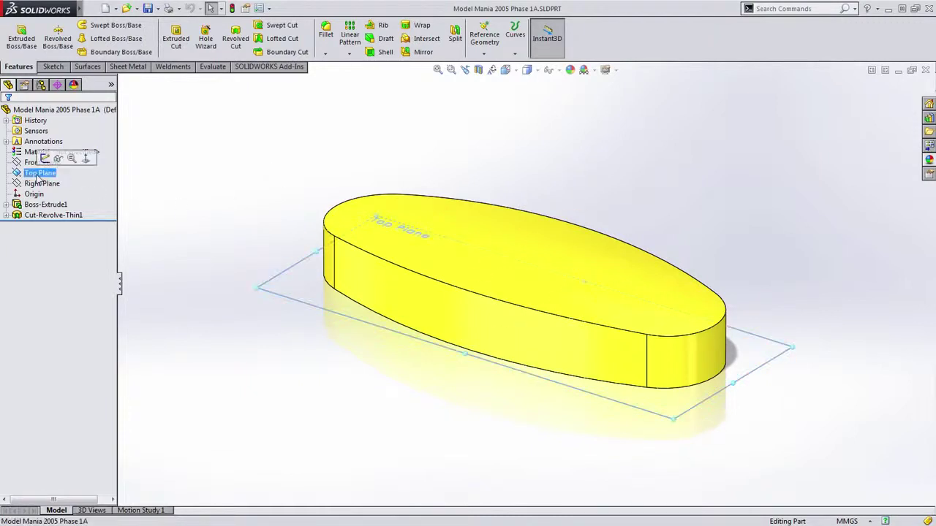
{"action": "left_click", "coordinate": [47, 158]}
{"action": "key", "text": "s"}
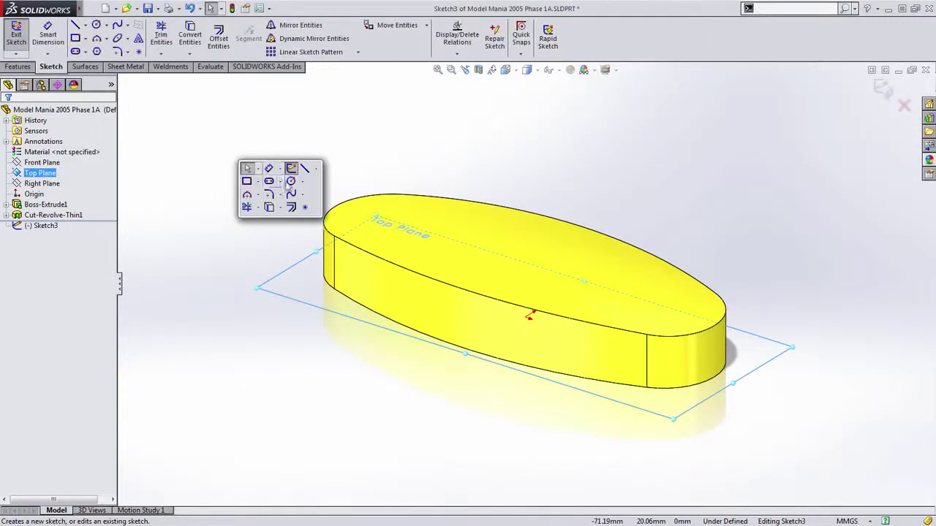
{"action": "left_click", "coordinate": [285, 181]}
{"action": "left_click", "coordinate": [527, 316]}
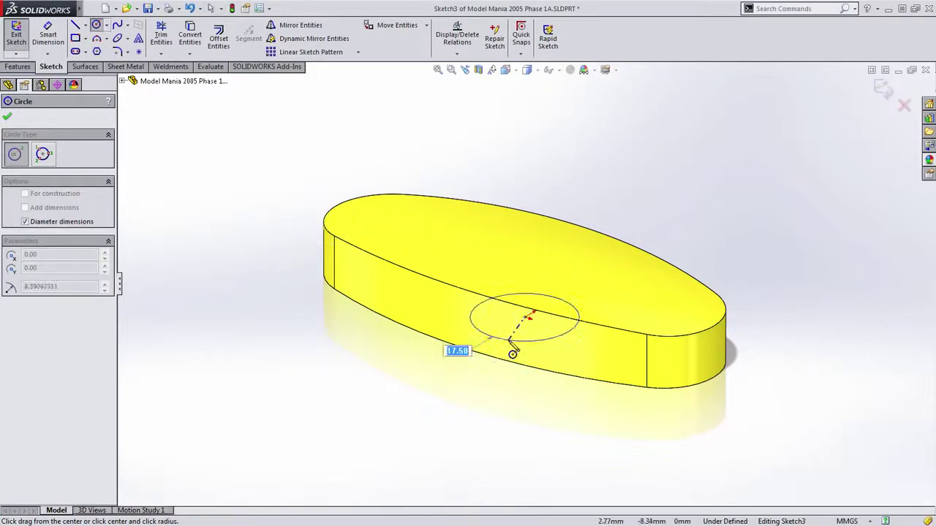
{"action": "left_click", "coordinate": [512, 354]}
{"action": "key", "text": "Escape"}
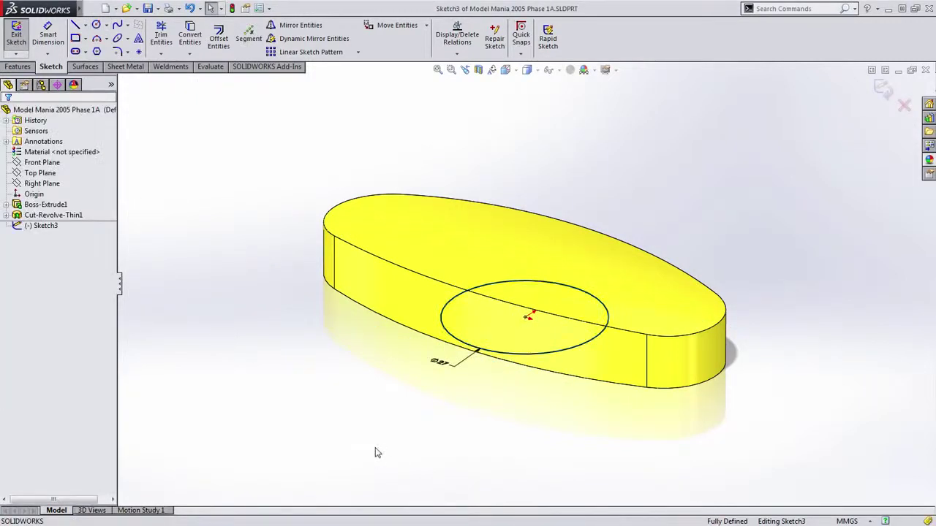
{"action": "key", "text": "s"}
{"action": "left_click", "coordinate": [314, 243]}
- Extrude the circle 5 mm deep, starting from a 15 mm offset flipped below the oval
{"action": "key", "text": "s"}
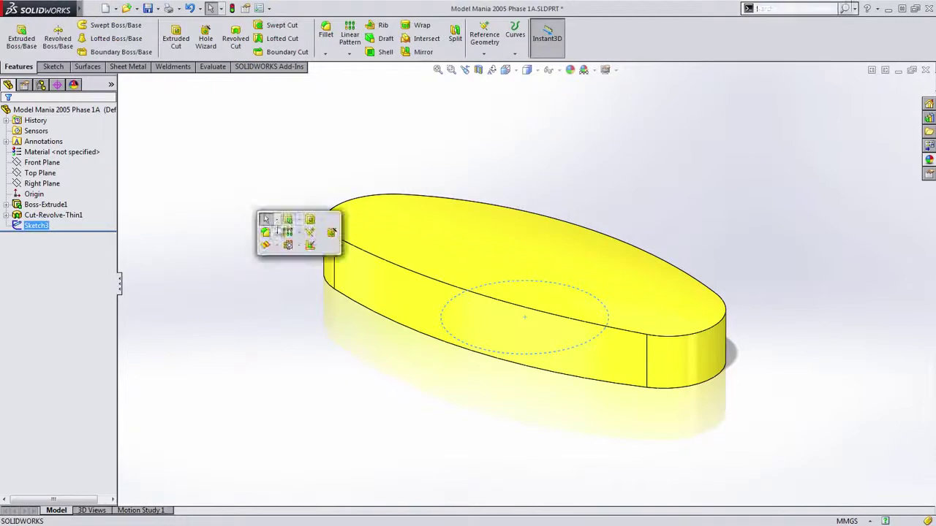
{"action": "left_click", "coordinate": [290, 242]}
{"action": "type", "text": "5.00mm"}
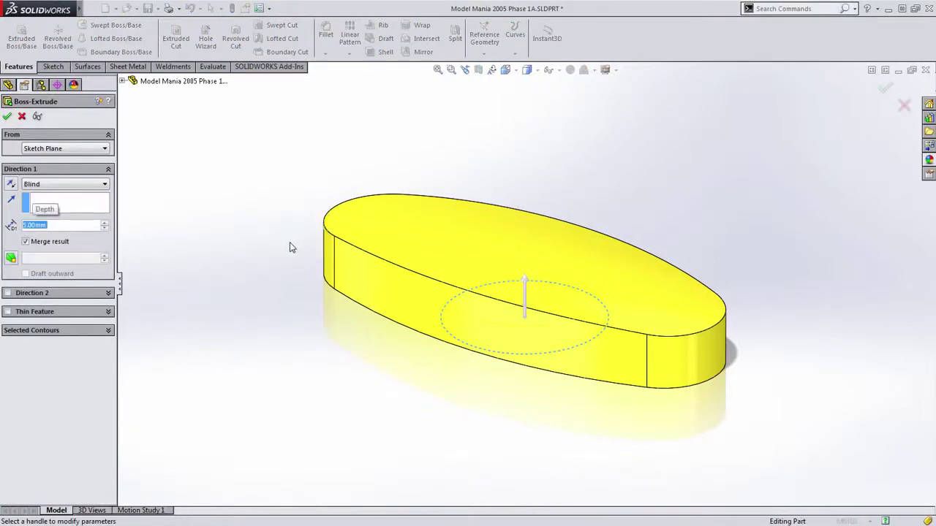
{"action": "key", "text": "Return"}
{"action": "middle_click_drag", "start_coordinate": [344, 409], "coordinate": [386, 358]}
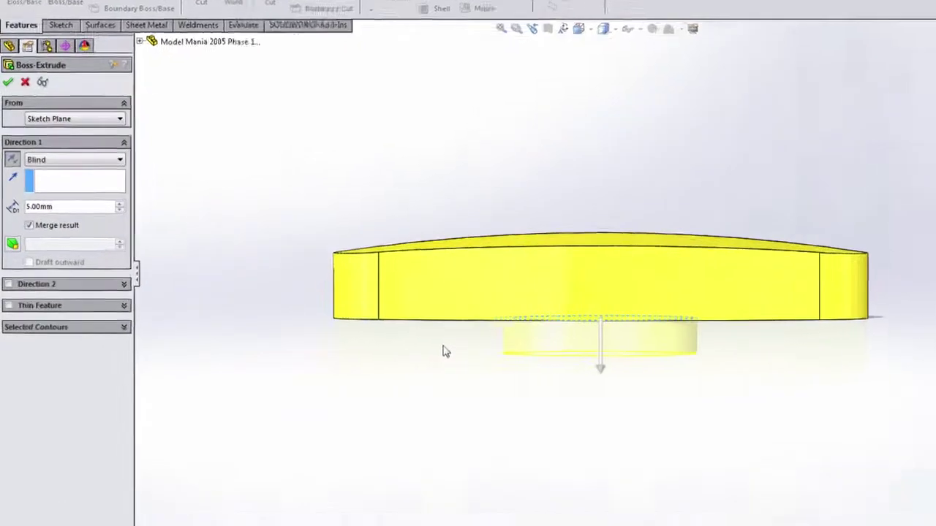
{"action": "left_click", "coordinate": [86, 151]}
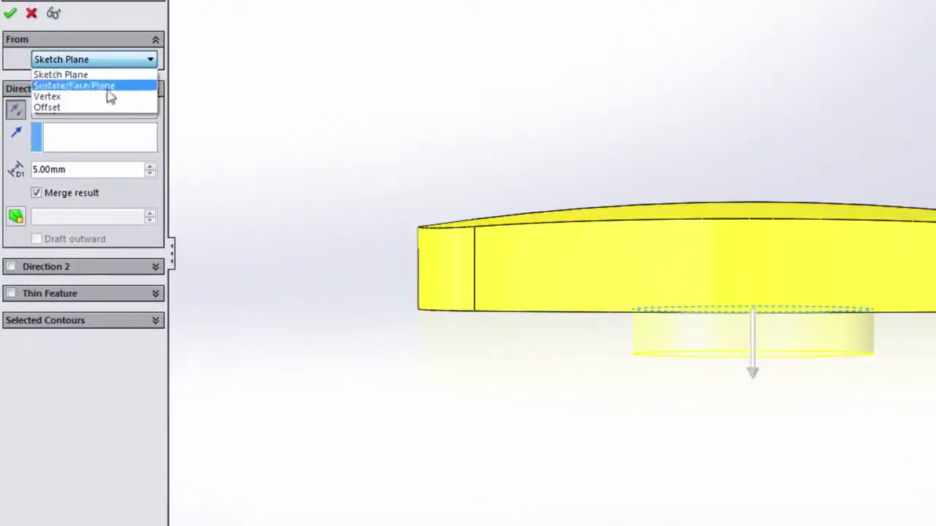
{"action": "left_click", "coordinate": [102, 107]}
{"action": "double_click", "coordinate": [118, 85]}
{"action": "type", "text": "15"}
{"action": "key", "text": "Return"}
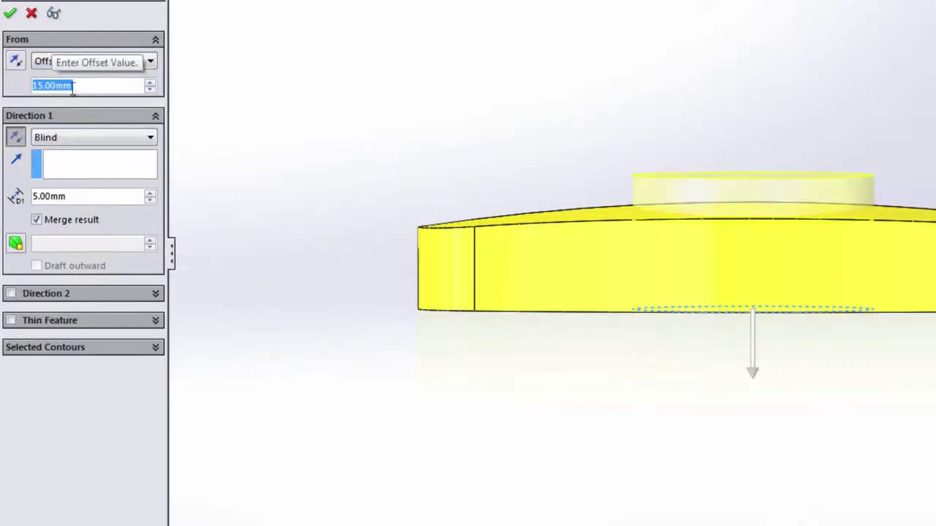
{"action": "left_click", "coordinate": [16, 60]}
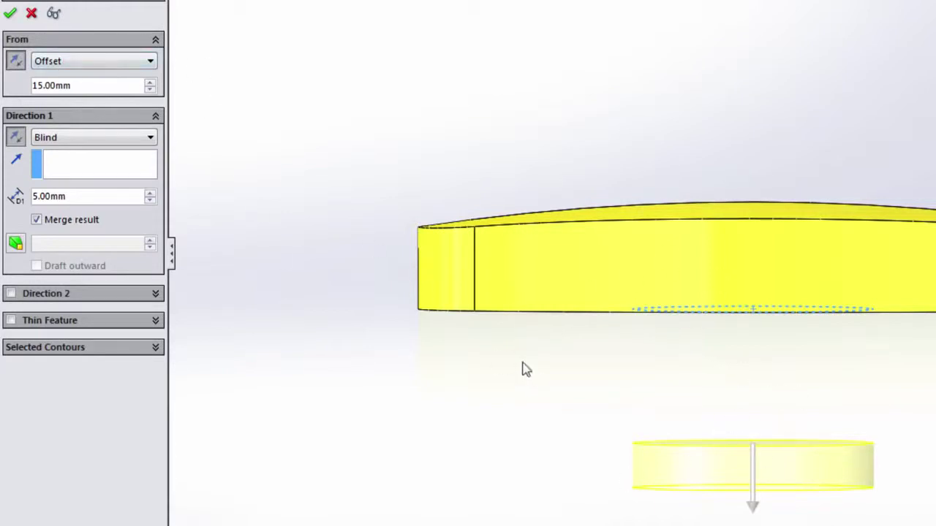
{"action": "left_click", "coordinate": [10, 13]}
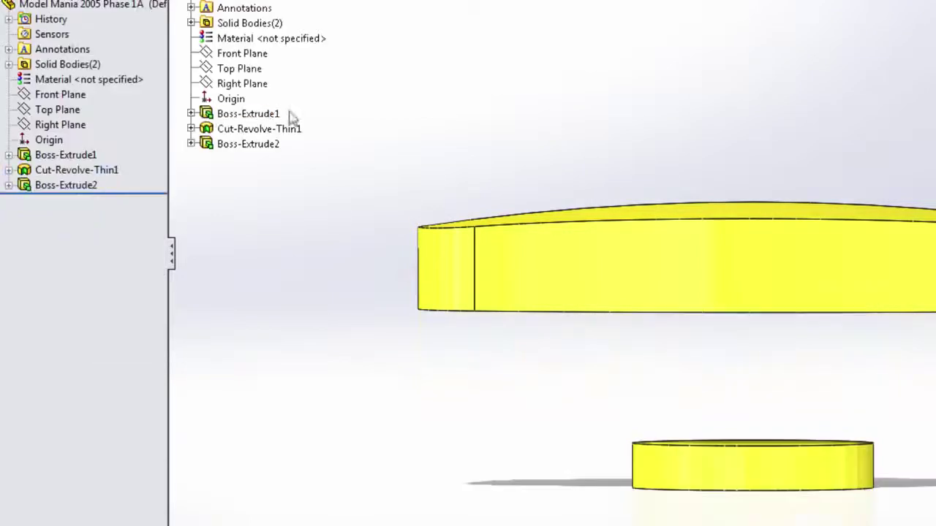
- Inspect the two separate solid bodies, Cut-Revolve-Thin1 and Boss-Extrude2
{"action": "left_click", "coordinate": [8, 65]}
{"action": "left_click", "coordinate": [67, 80]}
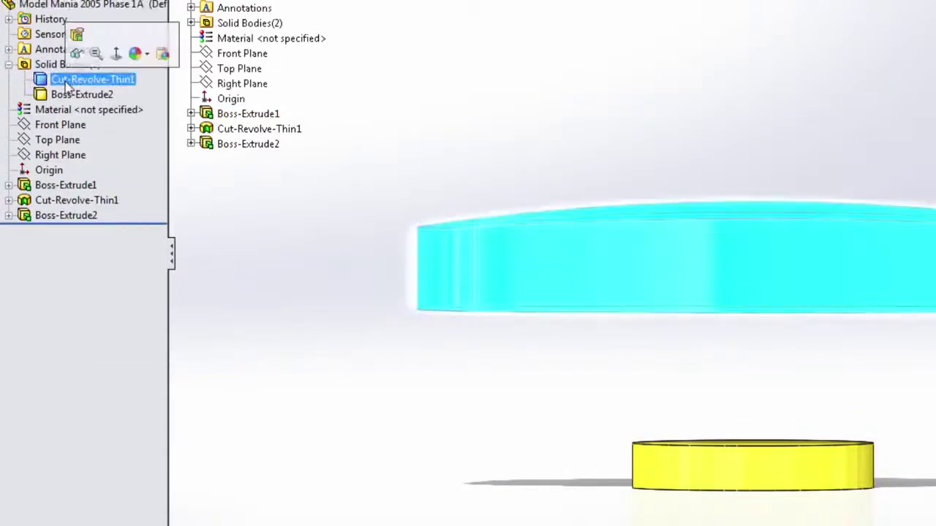
{"action": "left_click", "coordinate": [73, 94]}
{"action": "left_click", "coordinate": [48, 79]}
{"action": "left_click", "coordinate": [44, 94]}
{"action": "middle_click_drag", "start_coordinate": [591, 263], "coordinate": [514, 361]}
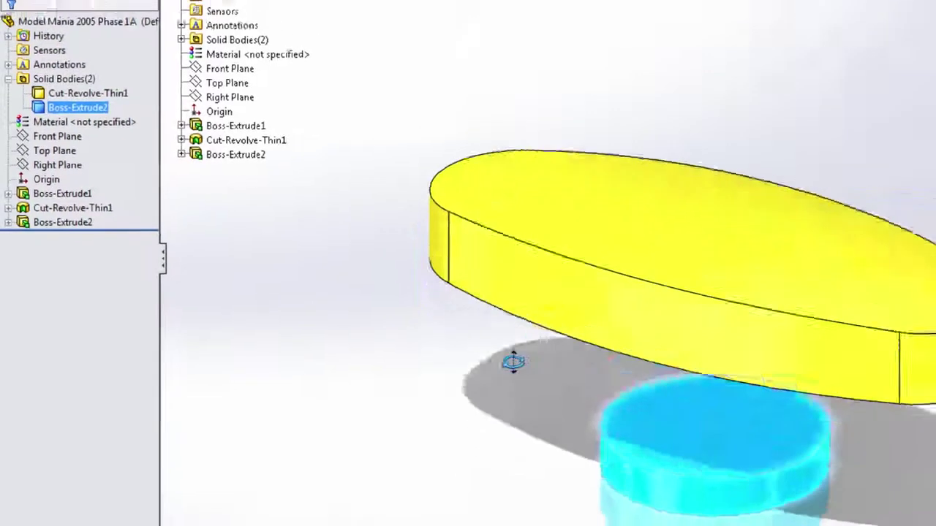
{"action": "left_click", "coordinate": [513, 362]}
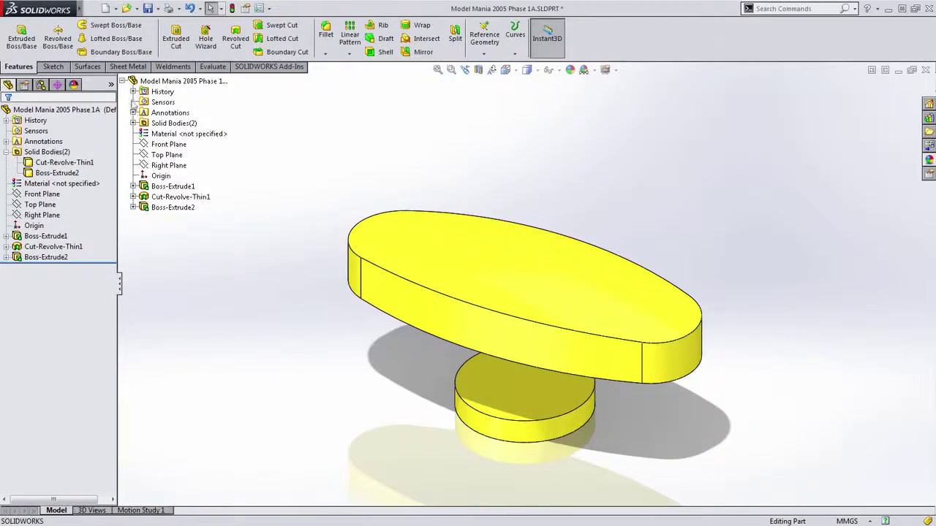
{"action": "left_click", "coordinate": [133, 123]}
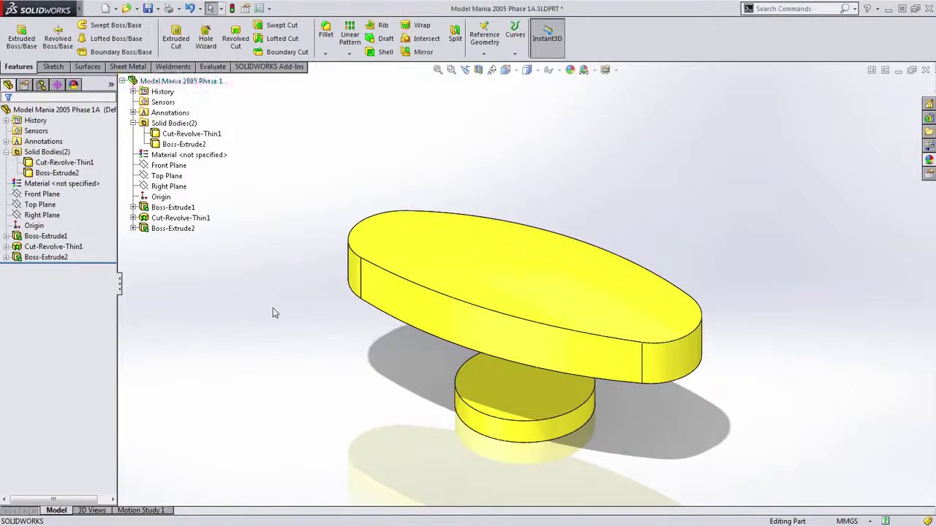
{"action": "middle_click_drag", "start_coordinate": [274, 313], "coordinate": [286, 304]}
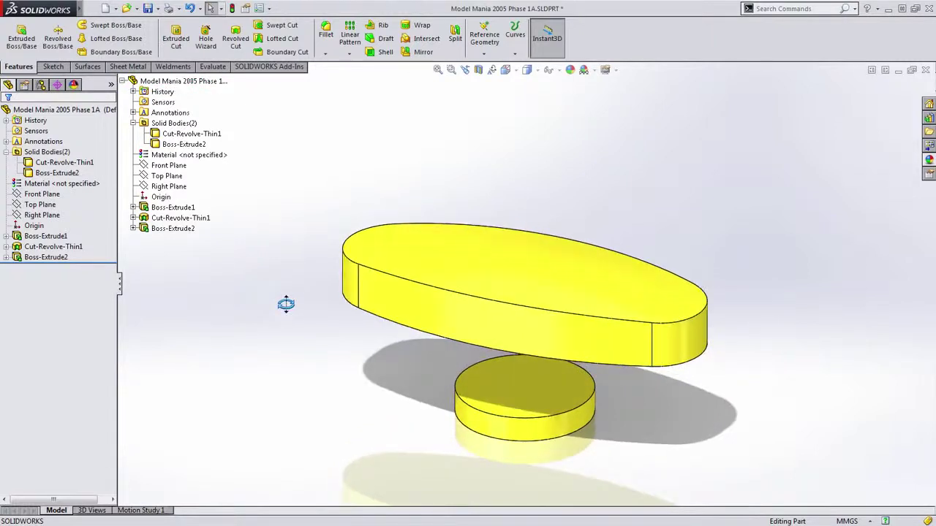
- Loft between the small cylinder's top face and the oval's underside
{"action": "left_click", "coordinate": [121, 40]}
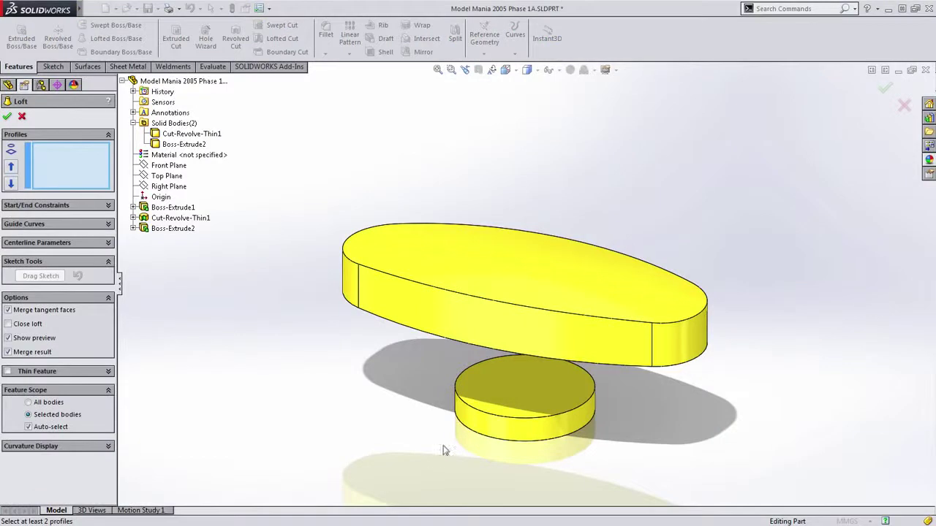
{"action": "left_click", "coordinate": [495, 415]}
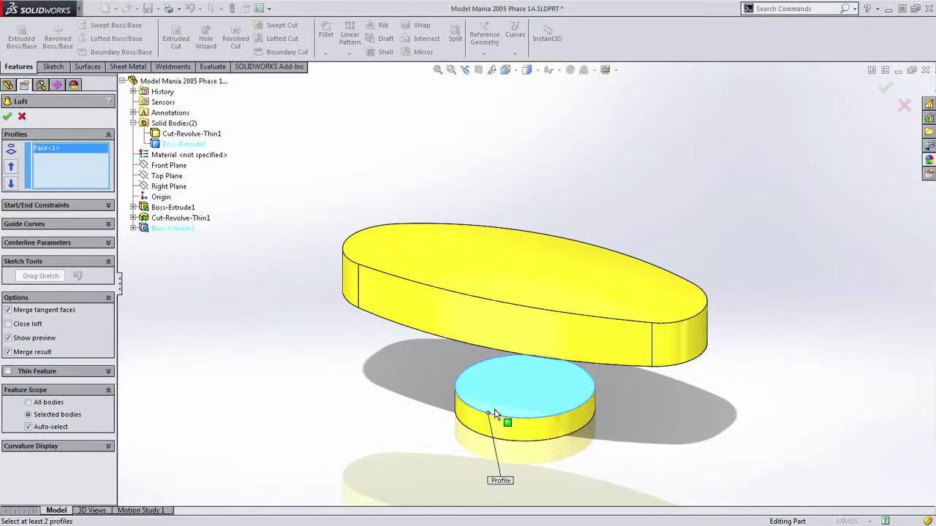
{"action": "middle_click_drag", "start_coordinate": [495, 414], "coordinate": [453, 332]}
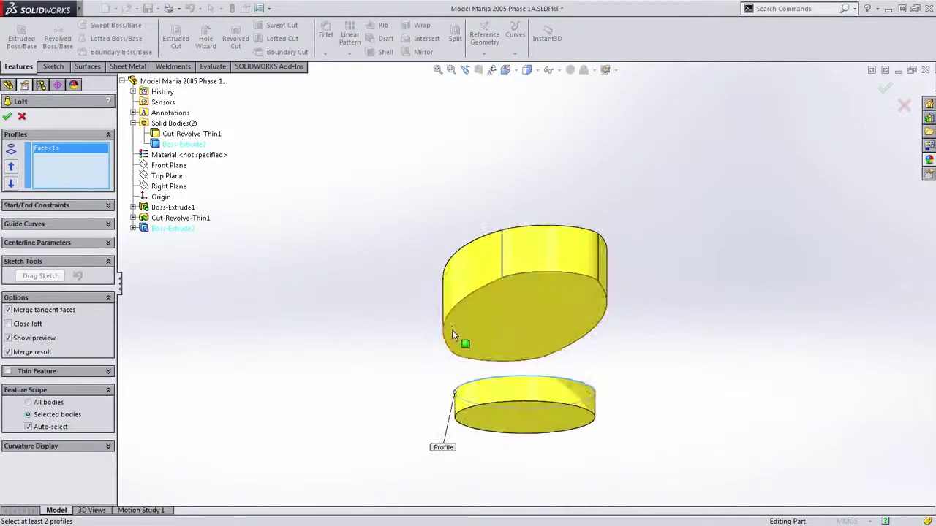
{"action": "left_click", "coordinate": [451, 327]}
{"action": "middle_click_drag", "start_coordinate": [288, 284], "coordinate": [363, 392]}
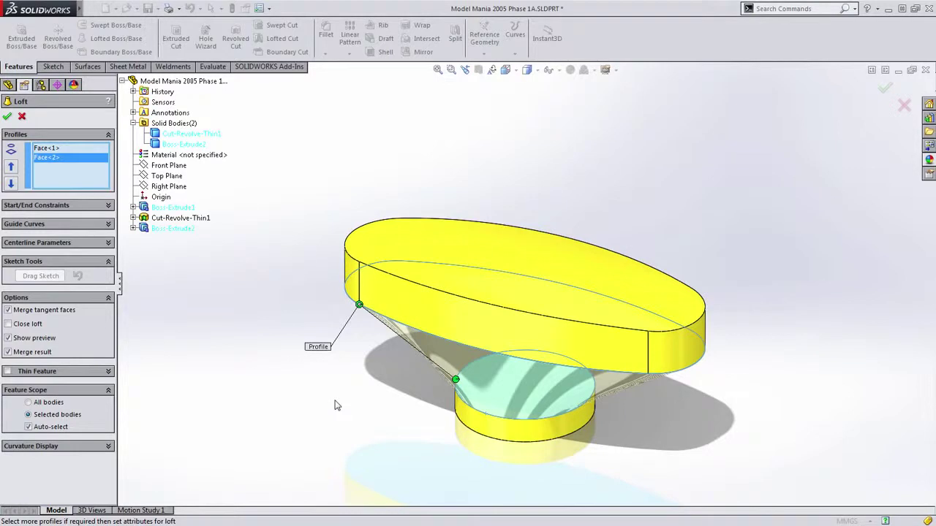
{"action": "left_click", "coordinate": [7, 118]}
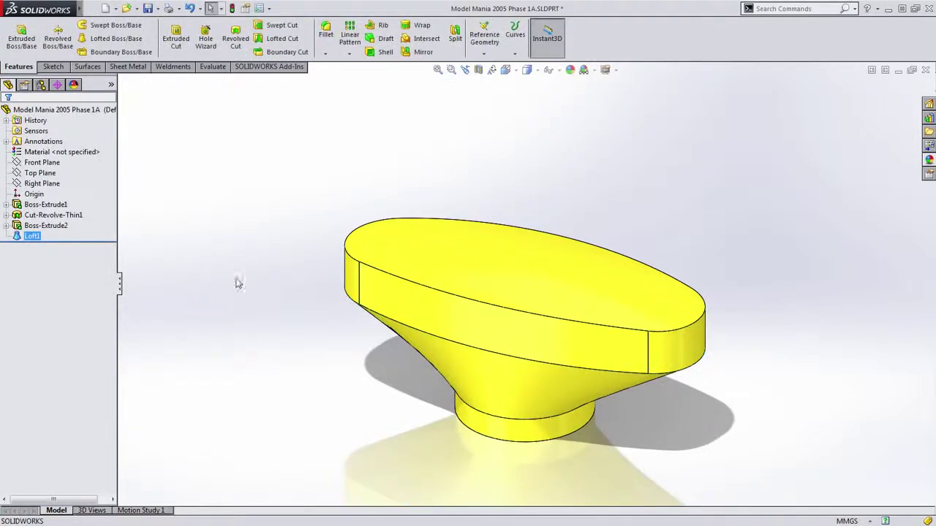
- Check what Boss-Extrude2 references, then clear the selection
{"action": "middle_click_drag", "start_coordinate": [257, 280], "coordinate": [261, 291]}
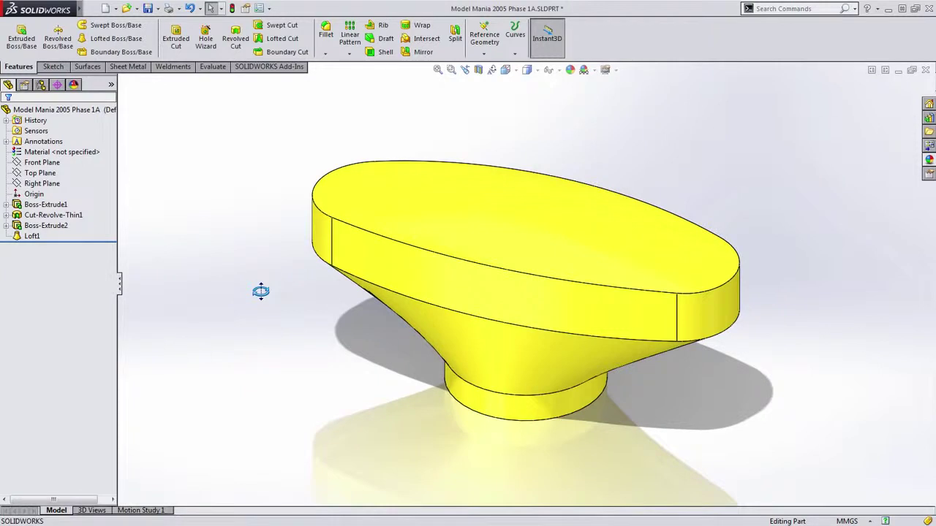
{"action": "left_click", "coordinate": [49, 228]}
{"action": "mouse_move", "coordinate": [49, 233]}
{"action": "left_click", "coordinate": [191, 253]}
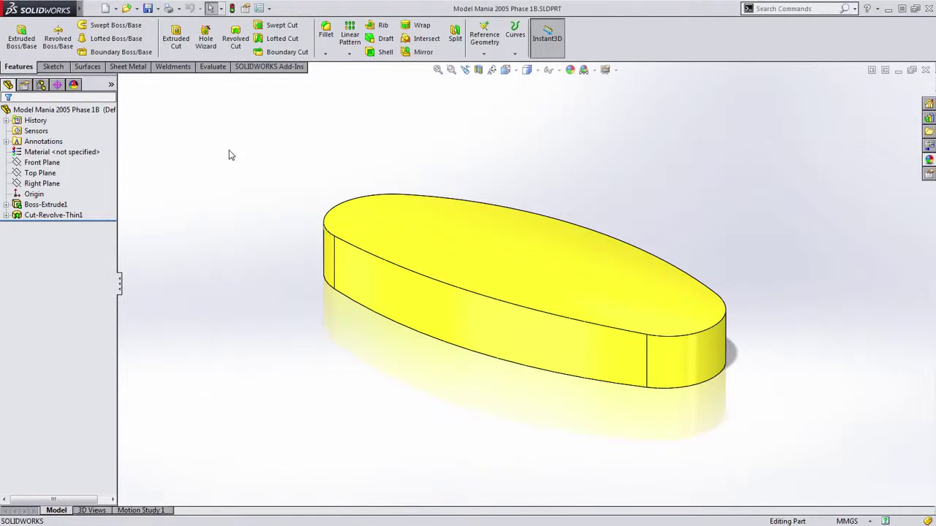
- Create Plane1 offset 15 mm below the Top Plane
{"action": "left_click", "coordinate": [46, 176]}
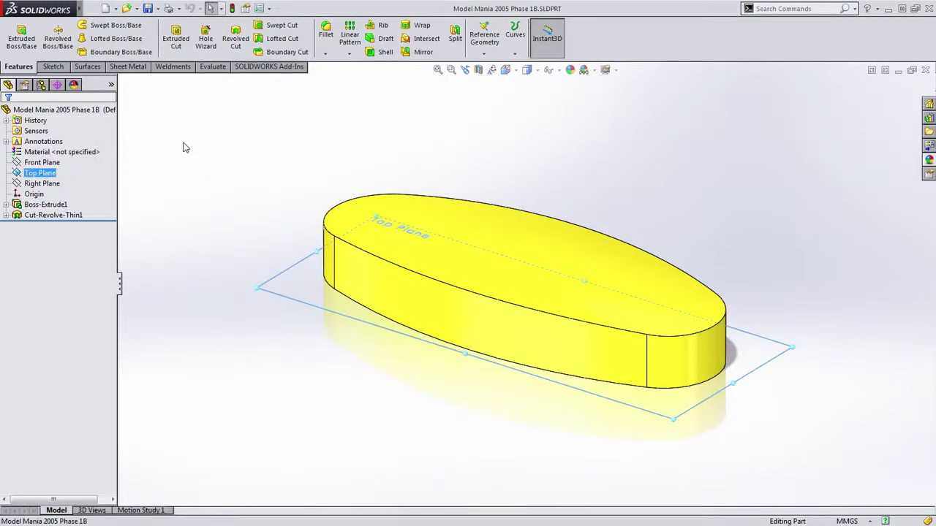
{"action": "key", "text": "s"}
{"action": "left_click", "coordinate": [237, 164]}
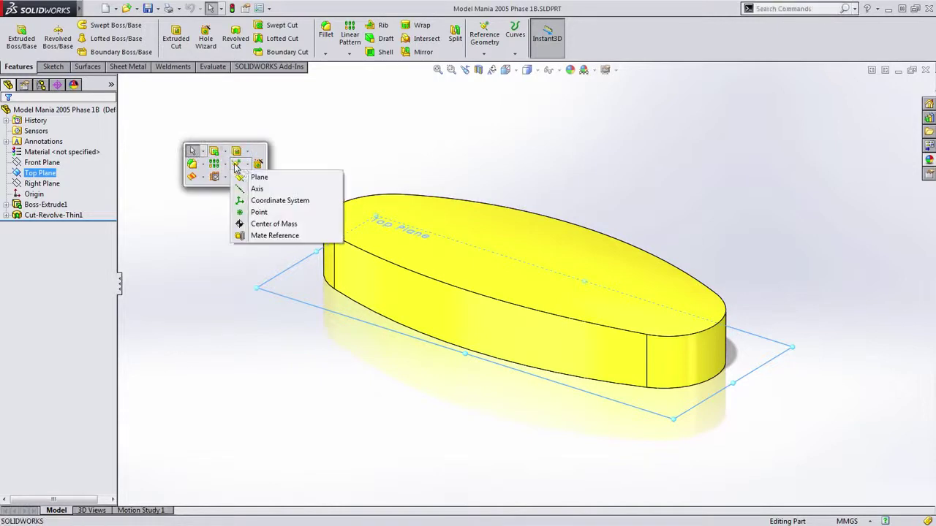
{"action": "left_click", "coordinate": [258, 178]}
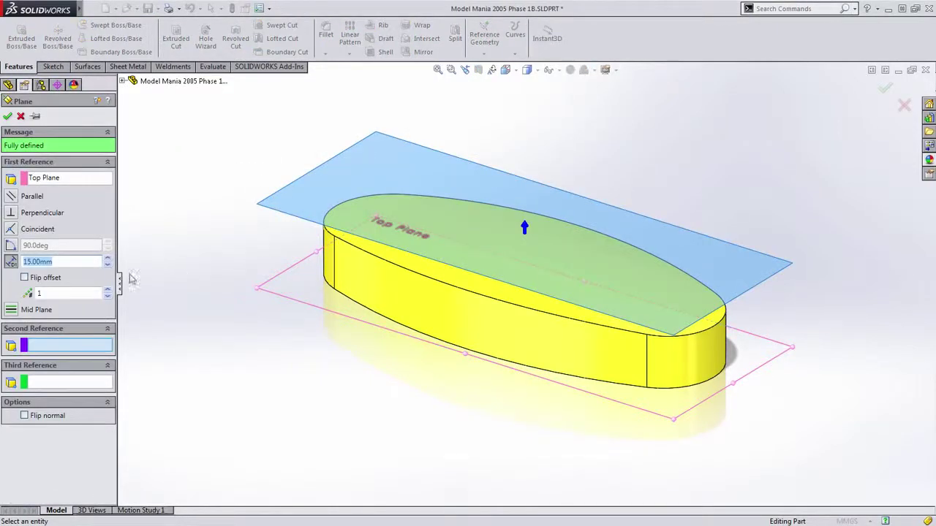
{"action": "left_click", "coordinate": [44, 280]}
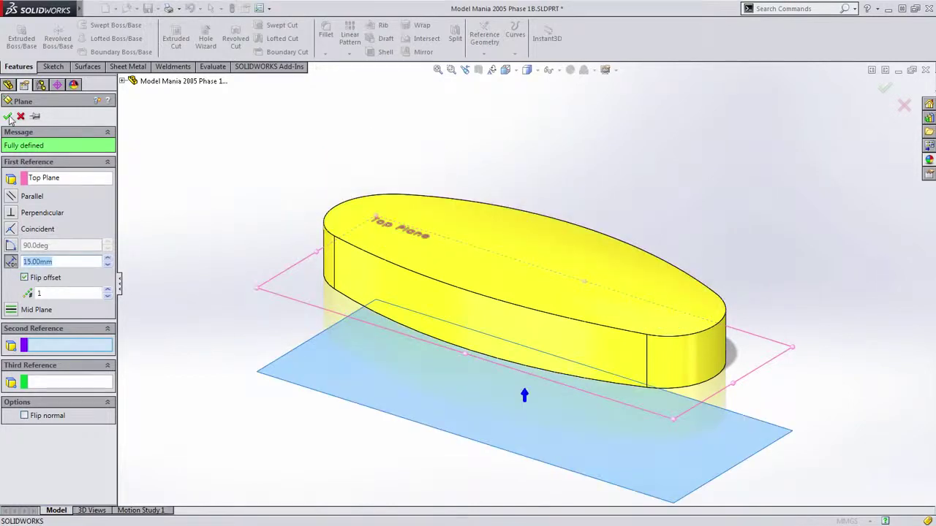
{"action": "left_click", "coordinate": [8, 117]}
- Sketch a 27 diameter circle centred on the origin on Plane1, then begin extruding it
{"action": "left_click", "coordinate": [449, 439]}
{"action": "left_click", "coordinate": [495, 387]}
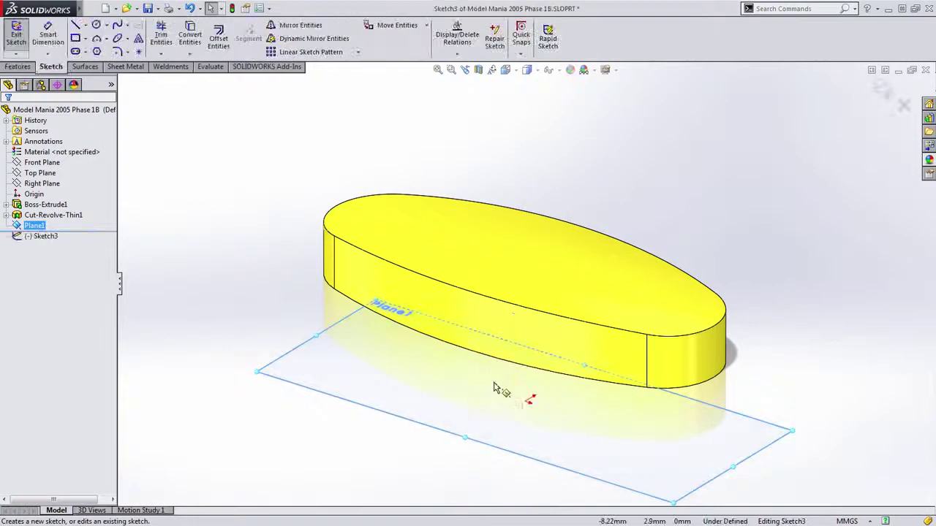
{"action": "key", "text": "s"}
{"action": "left_click", "coordinate": [545, 398]}
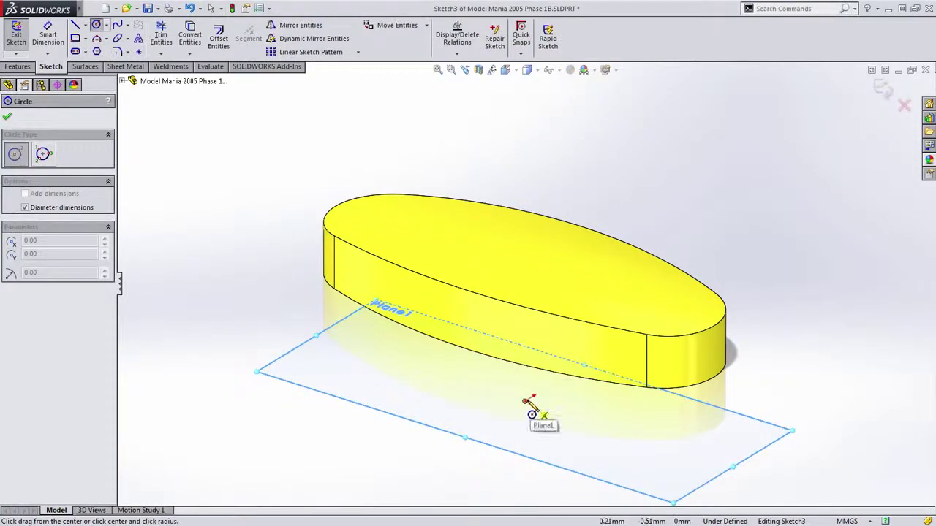
{"action": "left_click", "coordinate": [528, 401]}
{"action": "type", "text": "27"}
{"action": "key", "text": "Return"}
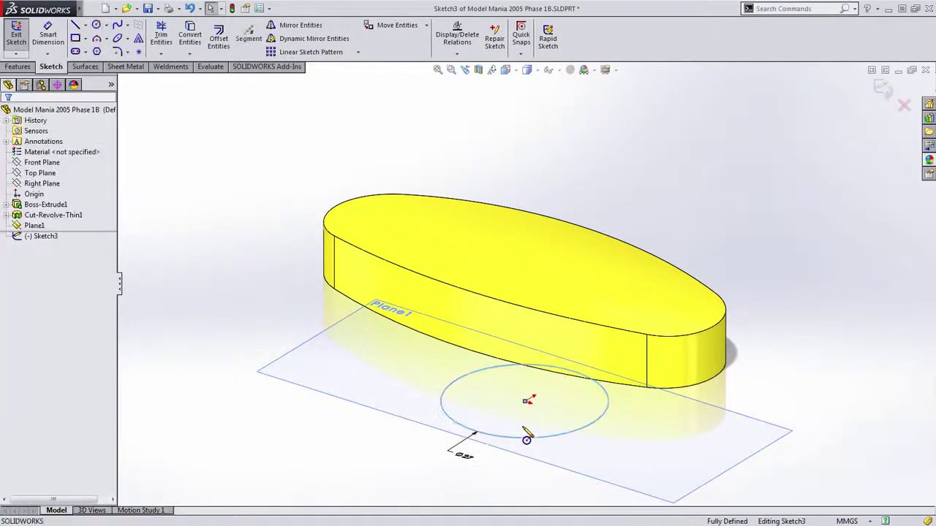
{"action": "middle_click_drag", "start_coordinate": [266, 308], "coordinate": [267, 281], "text": "ctrl"}
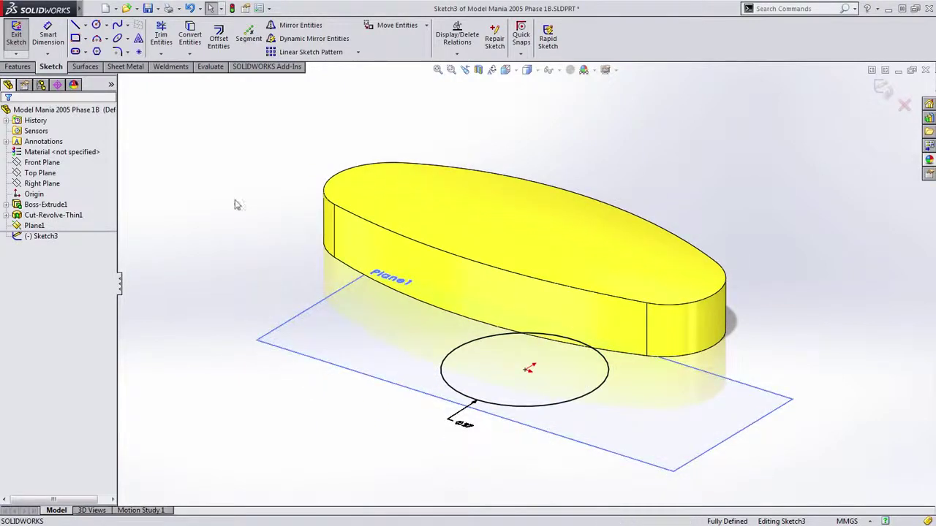
{"action": "key", "text": "ctrl+b"}
{"action": "left_click", "coordinate": [268, 216]}
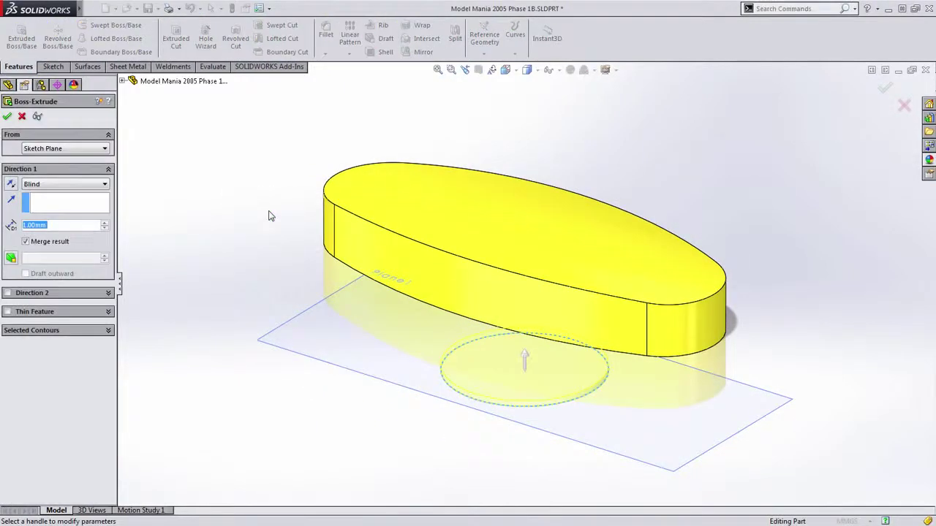
- Extrude the circle 5 mm downward, with Direction 2 set to Up To Next
{"action": "left_click", "coordinate": [11, 184]}
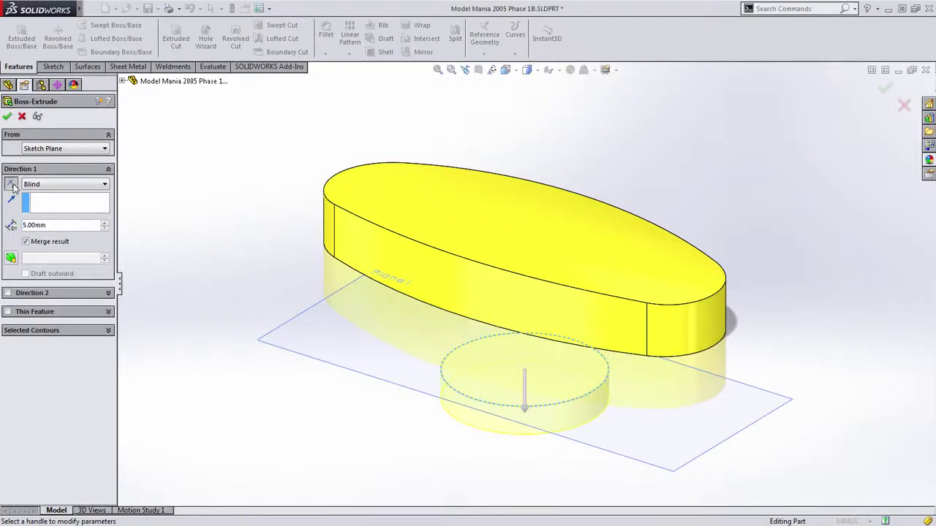
{"action": "middle_click_drag", "start_coordinate": [293, 397], "coordinate": [313, 341]}
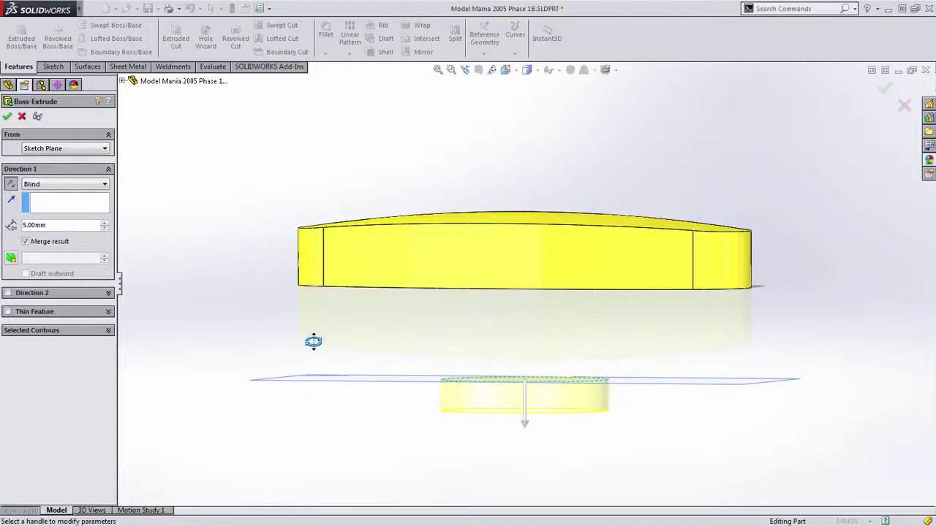
{"action": "left_click", "coordinate": [8, 293]}
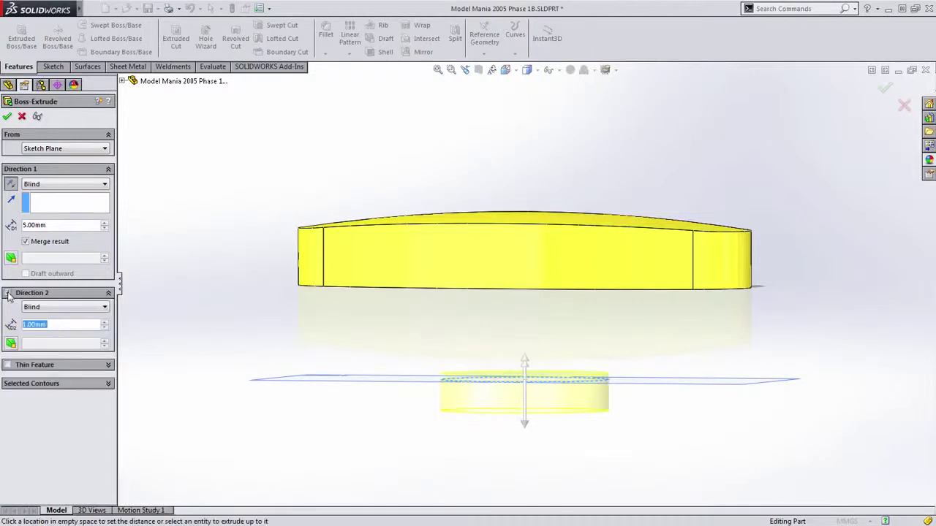
{"action": "left_click", "coordinate": [95, 310]}
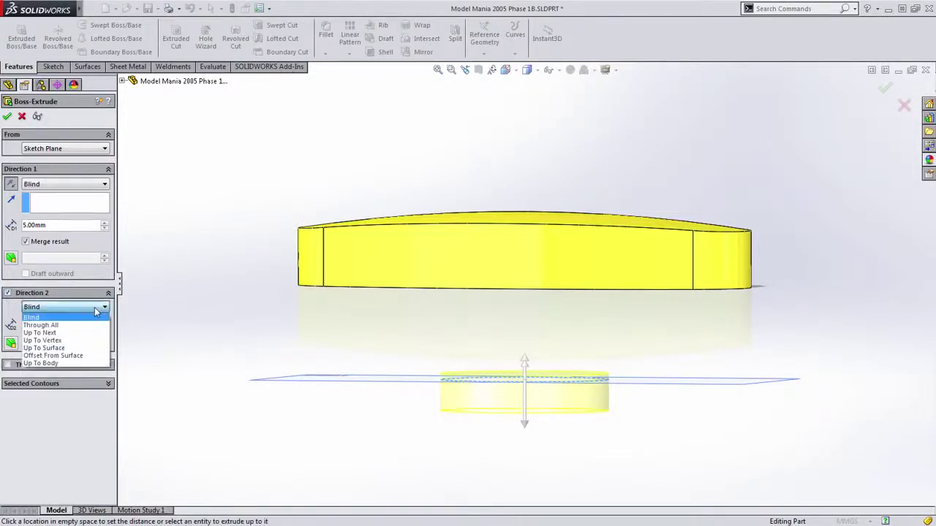
{"action": "left_click", "coordinate": [85, 334]}
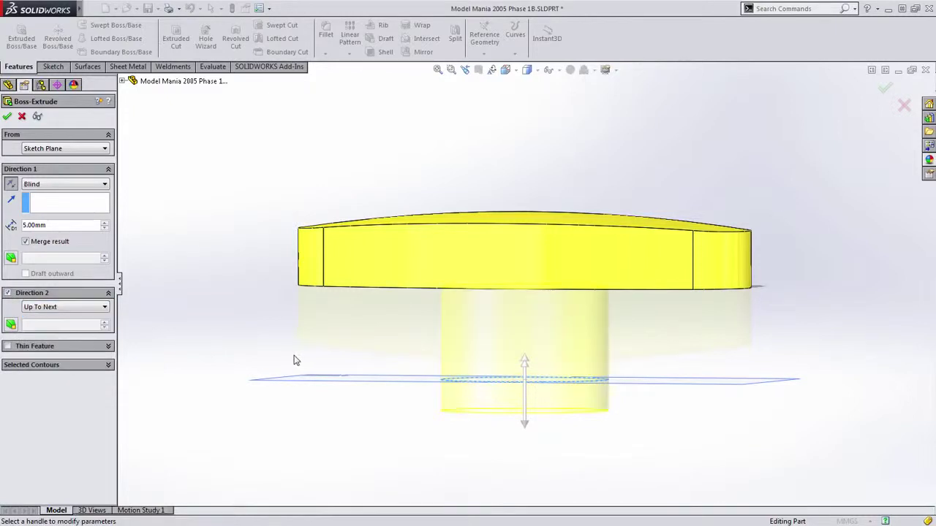
{"action": "left_click", "coordinate": [7, 119]}
{"action": "middle_click_drag", "start_coordinate": [236, 293], "coordinate": [236, 361]}
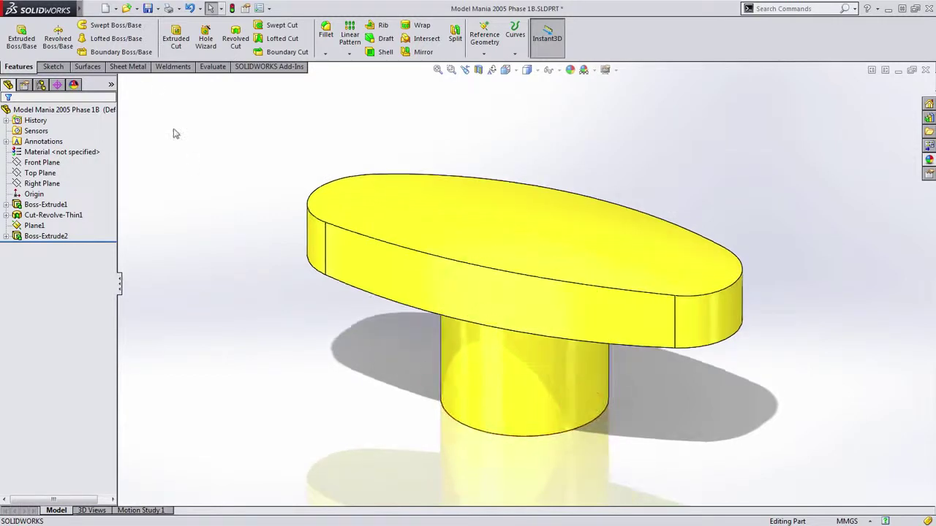
- Loft from the oval Sketch1 to the circle Sketch3, both picked from the flyout tree
{"action": "left_click", "coordinate": [112, 38]}
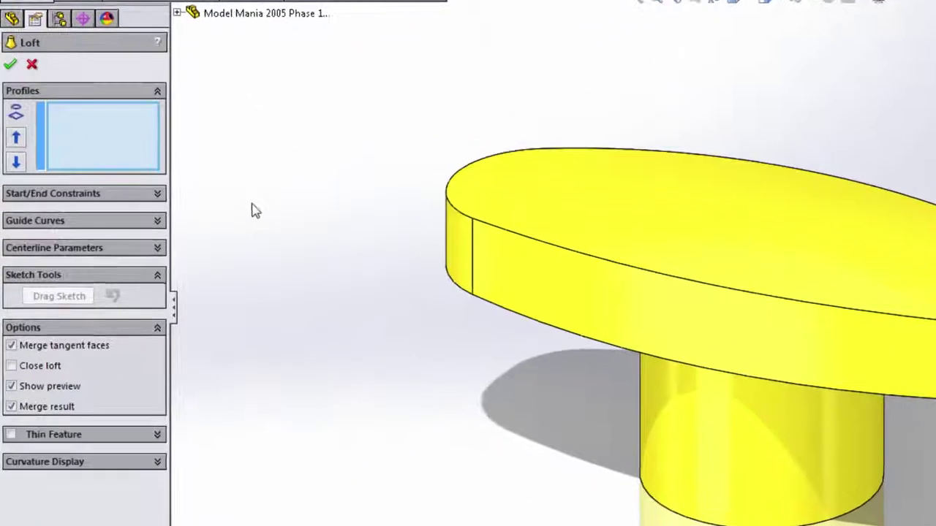
{"action": "left_click", "coordinate": [177, 13]}
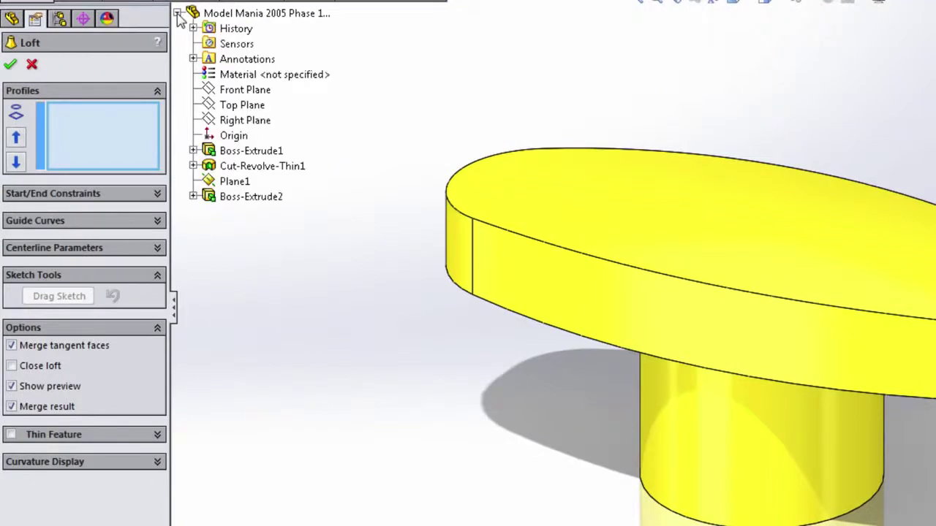
{"action": "left_click", "coordinate": [193, 150]}
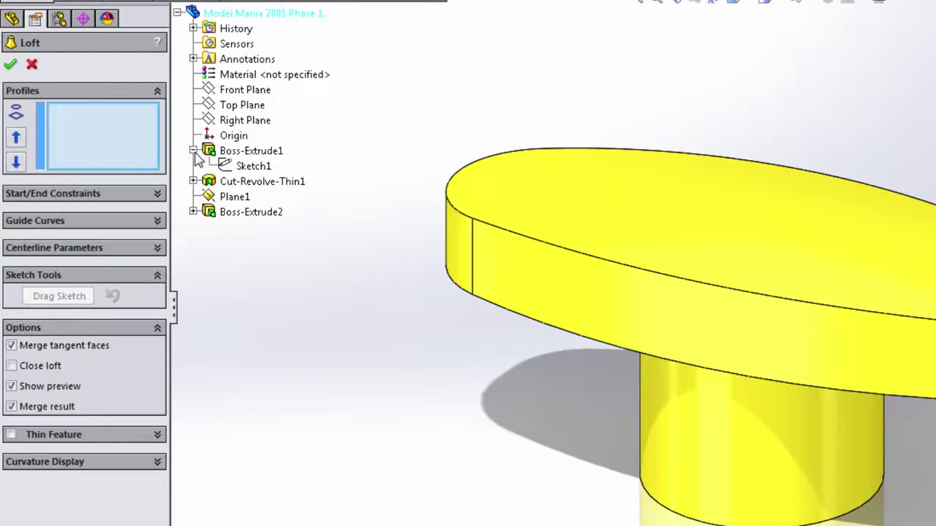
{"action": "left_click", "coordinate": [223, 166]}
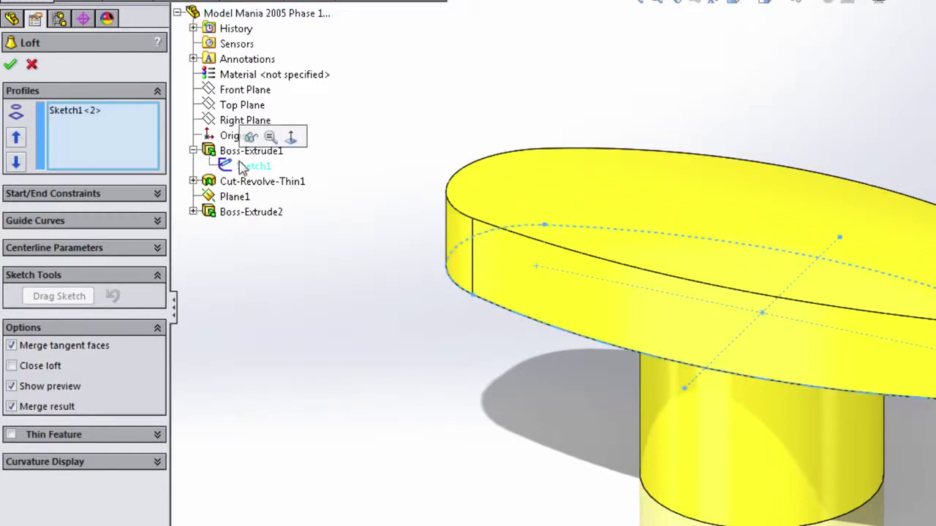
{"action": "left_click", "coordinate": [193, 212]}
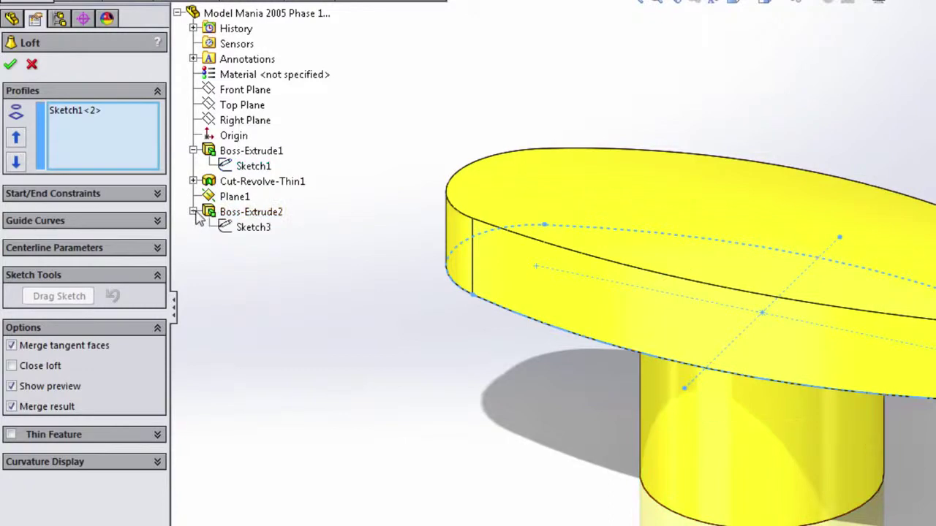
{"action": "left_click", "coordinate": [247, 229]}
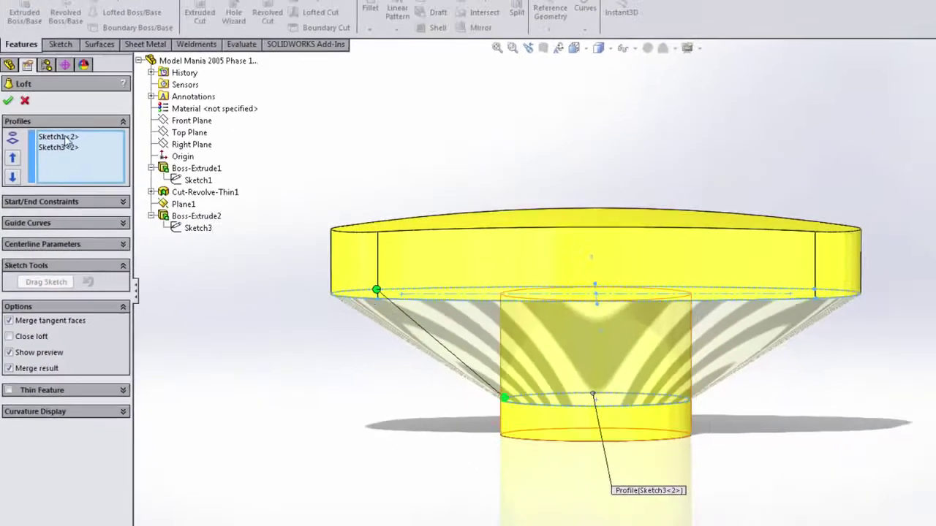
{"action": "left_click", "coordinate": [8, 101]}
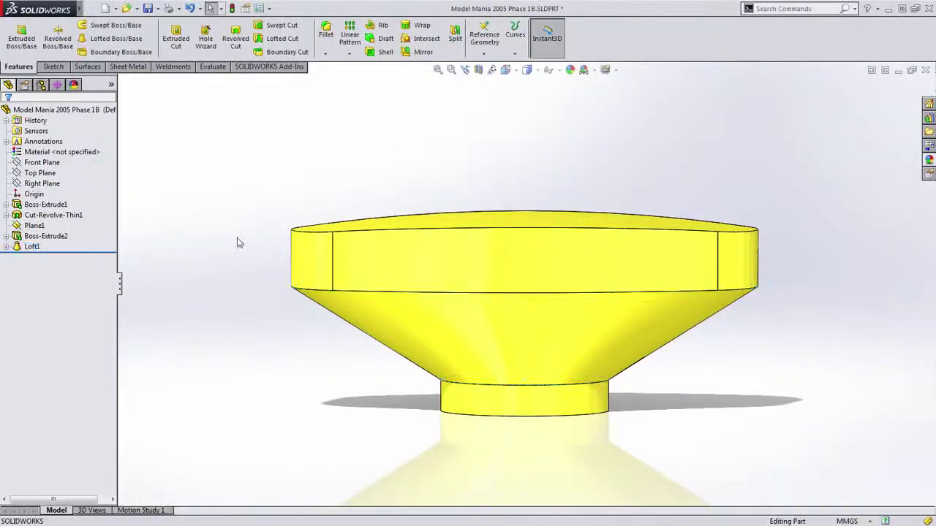
{"action": "middle_click_drag", "start_coordinate": [237, 243], "coordinate": [207, 288]}
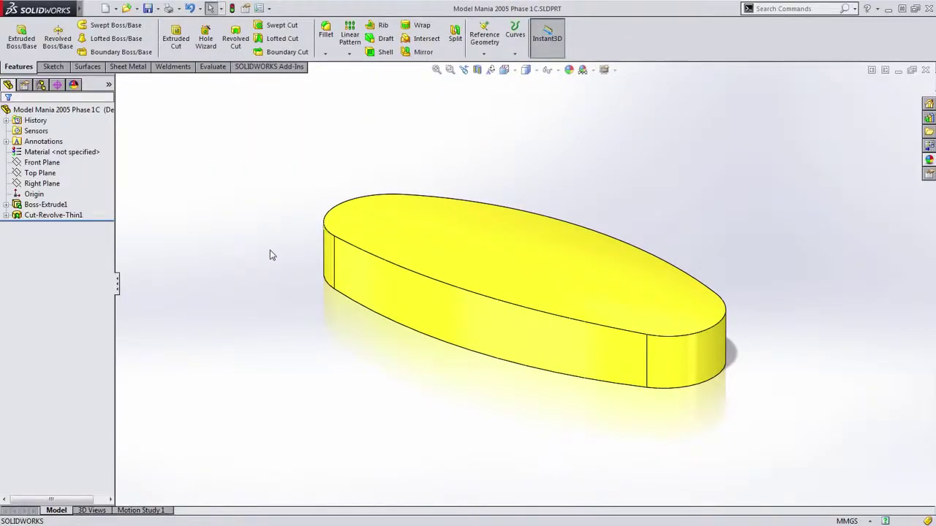
- Add Plane1 offset 15 mm below the Top Plane in Phase 1C
{"action": "left_click", "coordinate": [45, 174]}
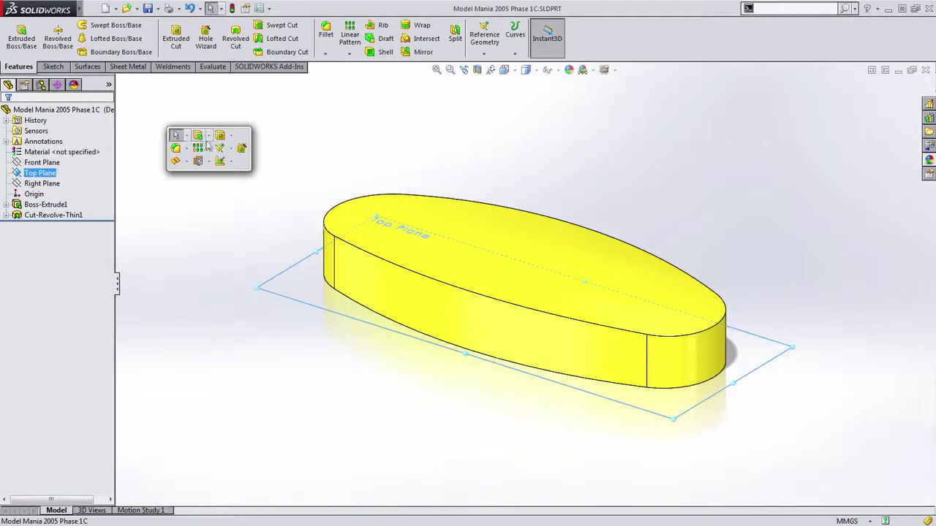
{"action": "left_click", "coordinate": [219, 148]}
{"action": "left_click", "coordinate": [242, 162]}
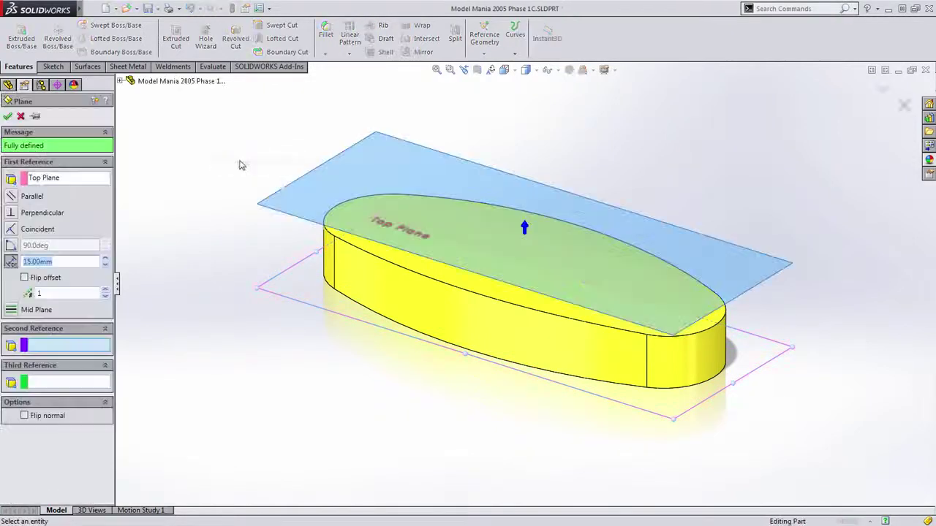
{"action": "left_click", "coordinate": [50, 279]}
{"action": "left_click", "coordinate": [7, 116]}
- Sketch a 27 mm diameter circle centred on the origin on Plane1 and exit
{"action": "left_click", "coordinate": [412, 392]}
{"action": "left_click", "coordinate": [451, 349]}
{"action": "key", "text": "s"}
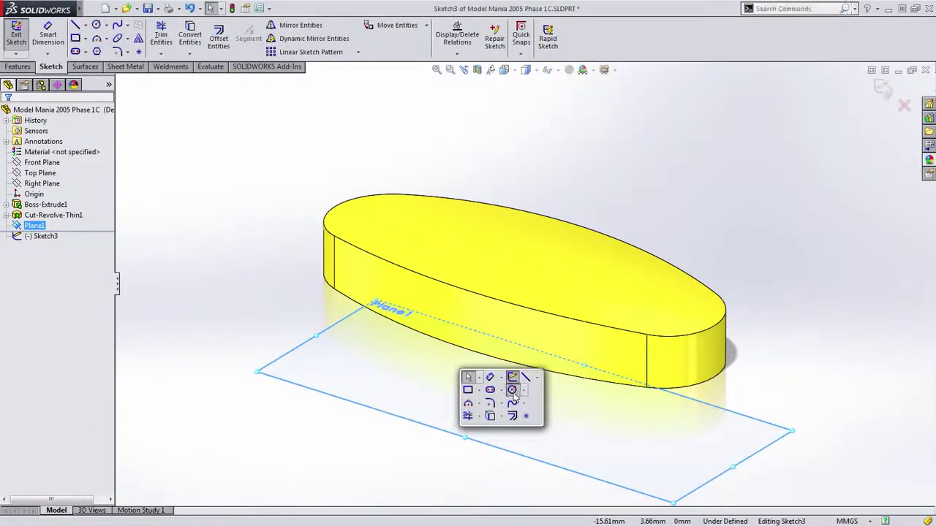
{"action": "left_click", "coordinate": [503, 390]}
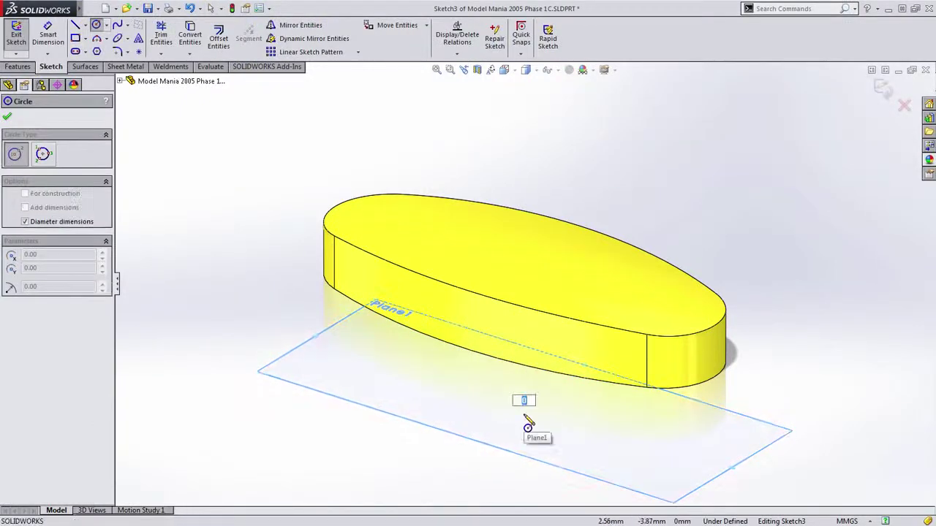
{"action": "key", "text": "Escape"}
{"action": "key", "text": "s"}
{"action": "left_click", "coordinate": [578, 425]}
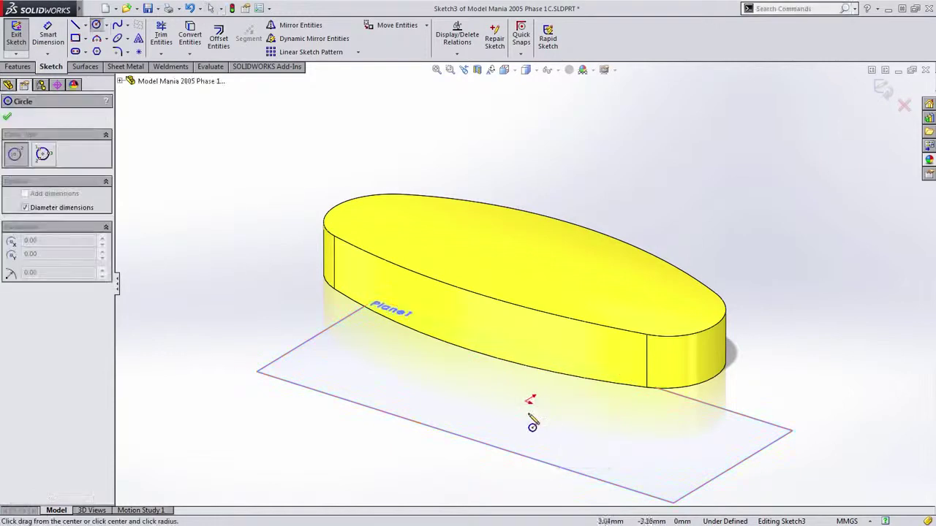
{"action": "left_click_drag", "start_coordinate": [525, 401], "coordinate": [525, 421]}
{"action": "type", "text": "2"}
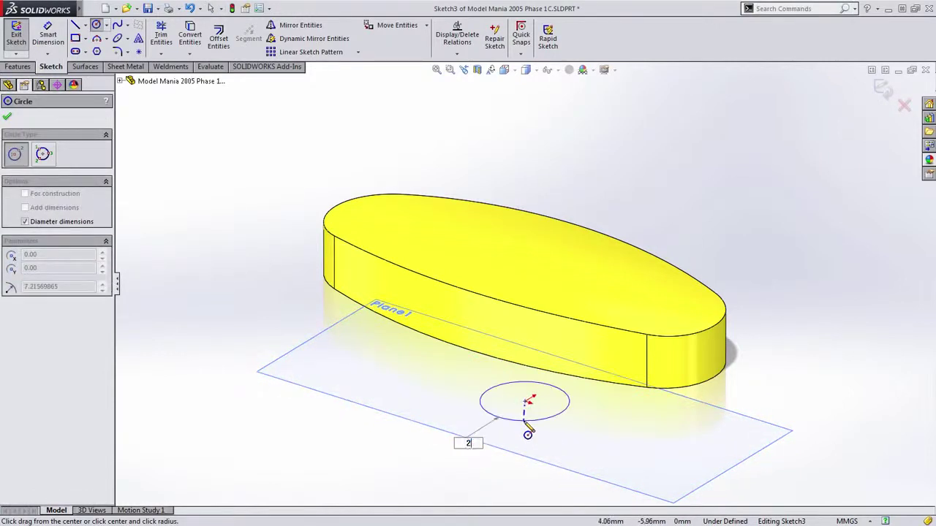
{"action": "type", "text": "7"}
{"action": "key", "text": "Return"}
{"action": "key", "text": "Escape"}
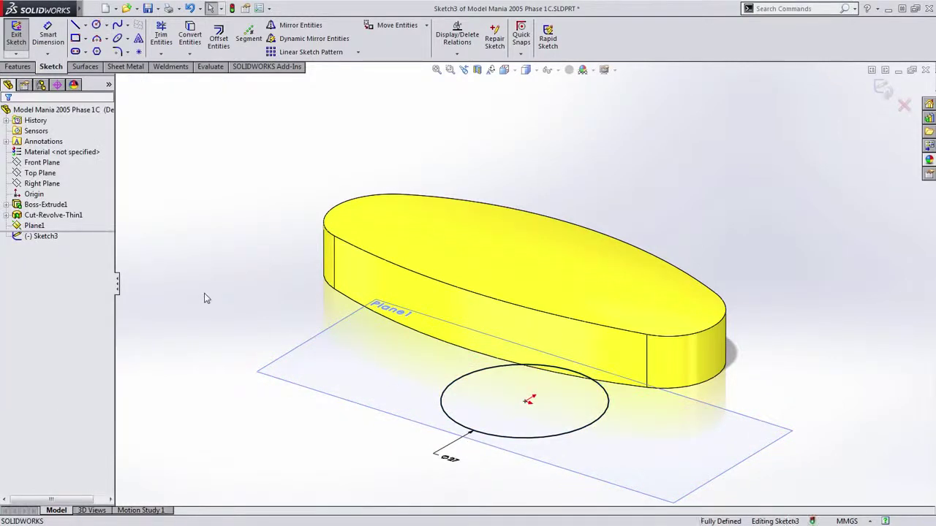
{"action": "key", "text": "ctrl+b"}
{"action": "scroll", "coordinate": [232, 300], "scroll_direction": "up", "scroll_amount": 2}
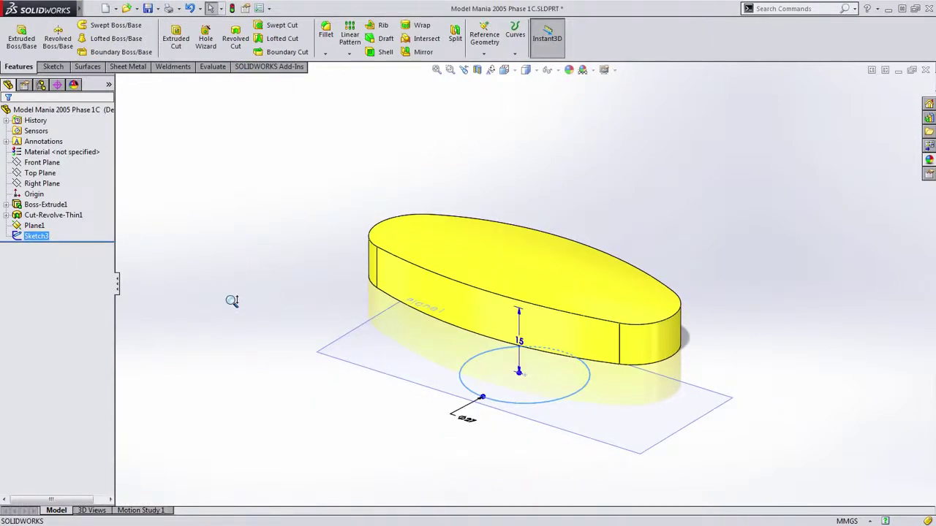
- Loft from the Sketch3 circle up to the oval slab's bottom face
{"action": "left_click", "coordinate": [109, 41]}
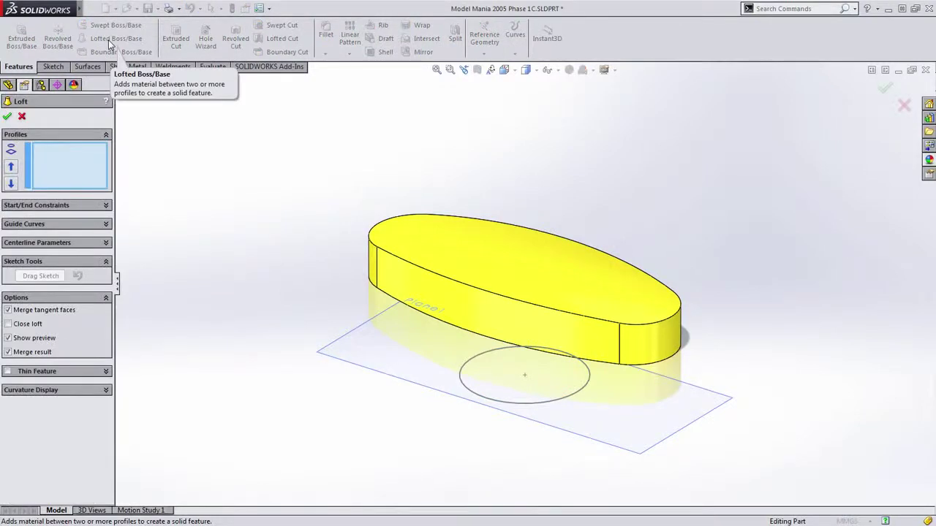
{"action": "left_click", "coordinate": [485, 399]}
{"action": "mouse_move", "coordinate": [472, 401]}
{"action": "middle_mouse_down"}
{"action": "mouse_move", "coordinate": [408, 318]}
{"action": "mouse_move", "coordinate": [449, 323]}
{"action": "mouse_move", "coordinate": [424, 330]}
{"action": "mouse_move", "coordinate": [438, 385]}
{"action": "mouse_move", "coordinate": [484, 404]}
{"action": "middle_mouse_up"}
{"action": "left_click", "coordinate": [474, 327]}
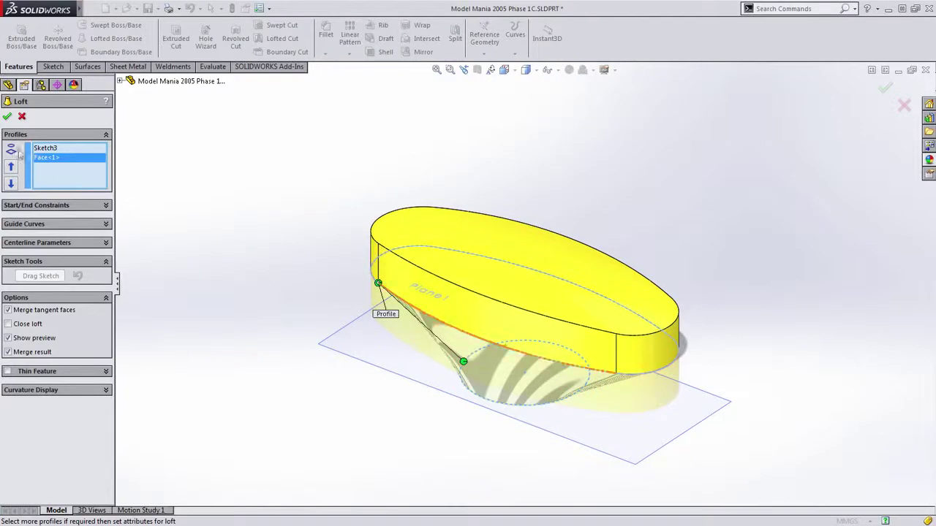
{"action": "middle_click_drag", "start_coordinate": [162, 218], "coordinate": [199, 164]}
{"action": "key", "text": "Return"}
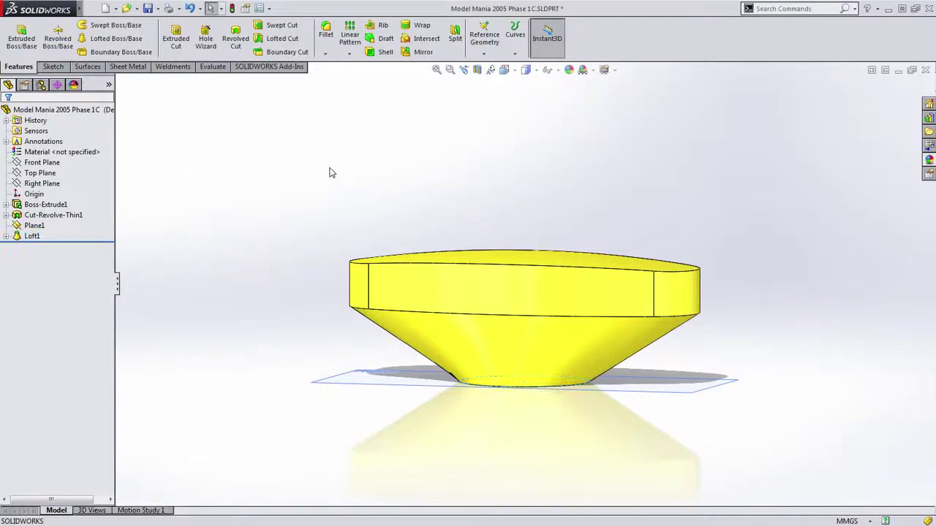
{"action": "middle_click_drag", "start_coordinate": [311, 185], "coordinate": [277, 264]}
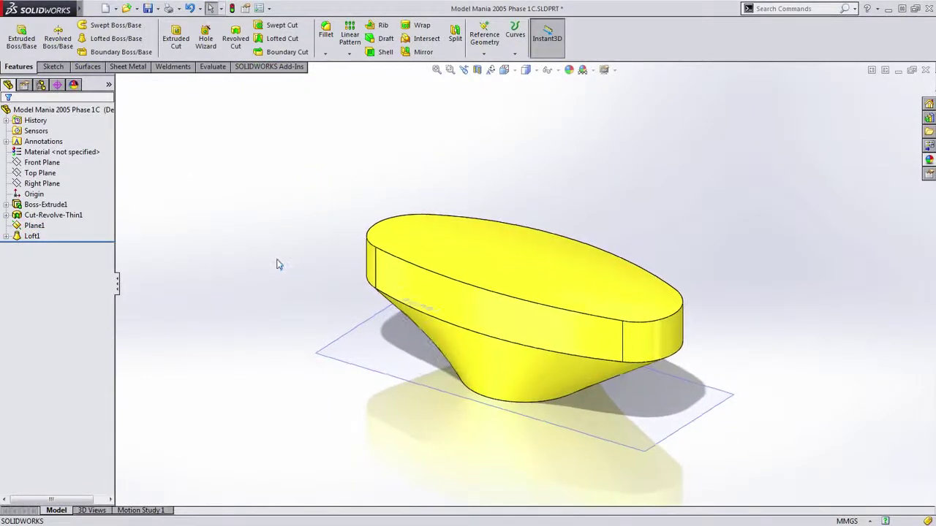
- Extrude Sketch3 5 mm downward from the loft's small end as a boss, then save the part
{"action": "left_click", "coordinate": [6, 236]}
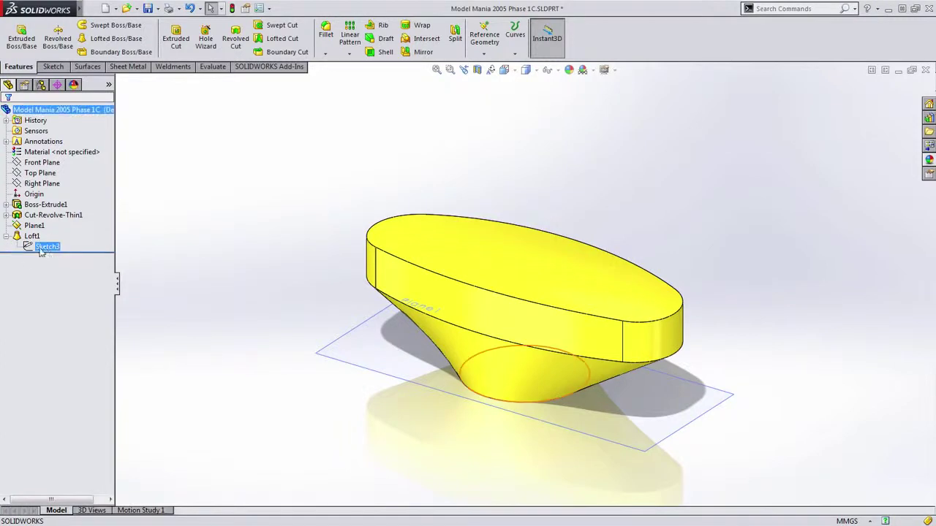
{"action": "left_click", "coordinate": [46, 247]}
{"action": "key", "text": "s"}
{"action": "left_click", "coordinate": [247, 155]}
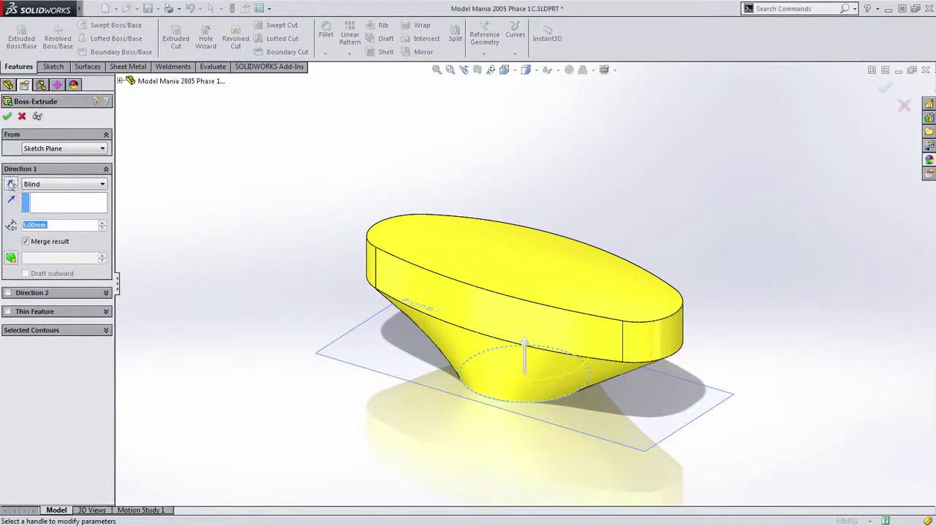
{"action": "left_click", "coordinate": [11, 184]}
{"action": "left_click", "coordinate": [7, 117]}
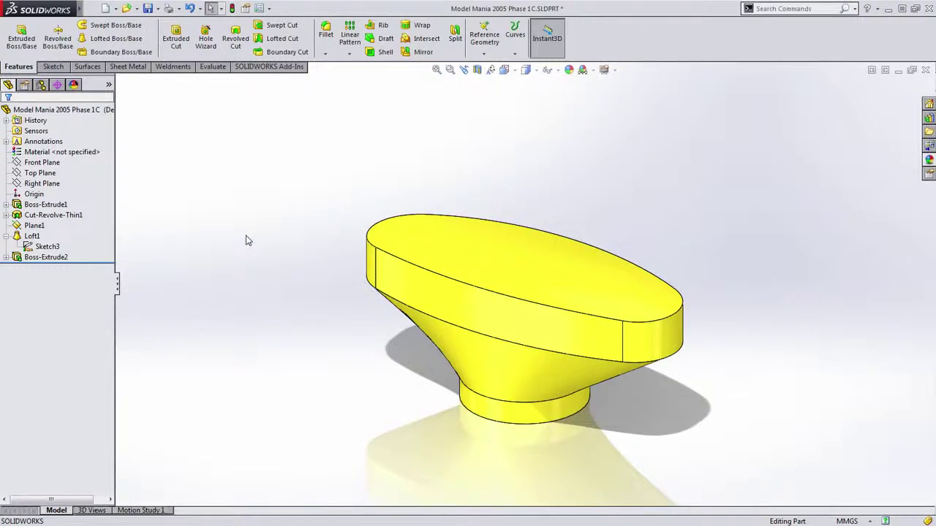
{"action": "key", "text": "ctrl+s"}
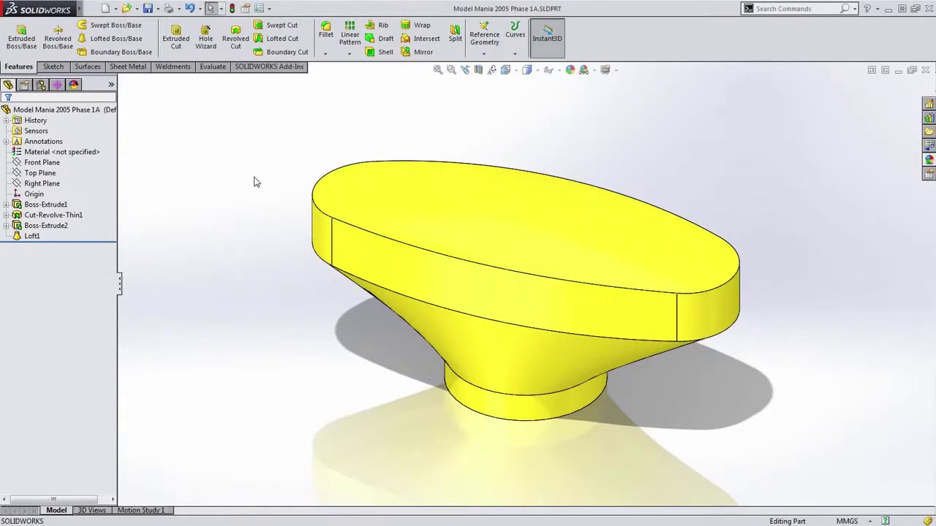
- Add a 3.0° draft to the oval Boss-Extrude1 extrusion
{"action": "left_click_drag", "start_coordinate": [106, 243], "coordinate": [115, 230]}
{"action": "middle_click_drag", "start_coordinate": [210, 268], "coordinate": [253, 253]}
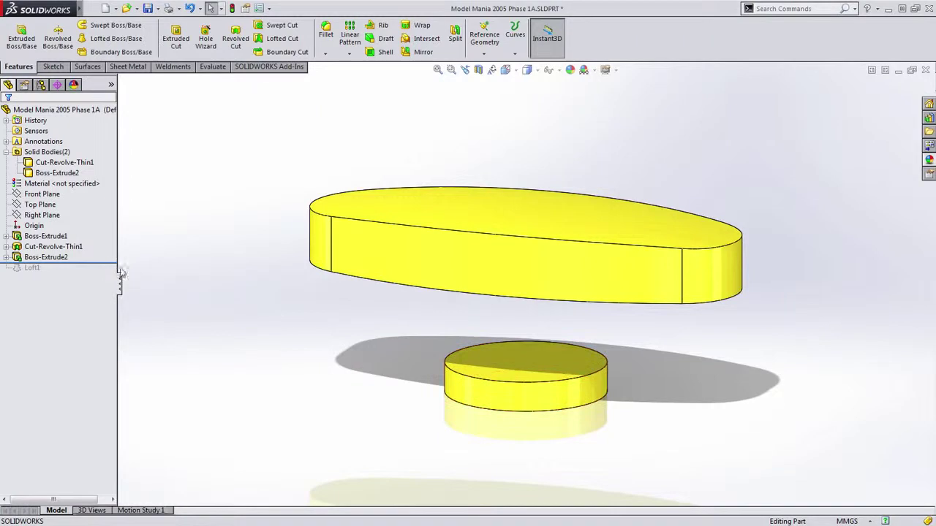
{"action": "left_click_drag", "start_coordinate": [106, 263], "coordinate": [108, 276]}
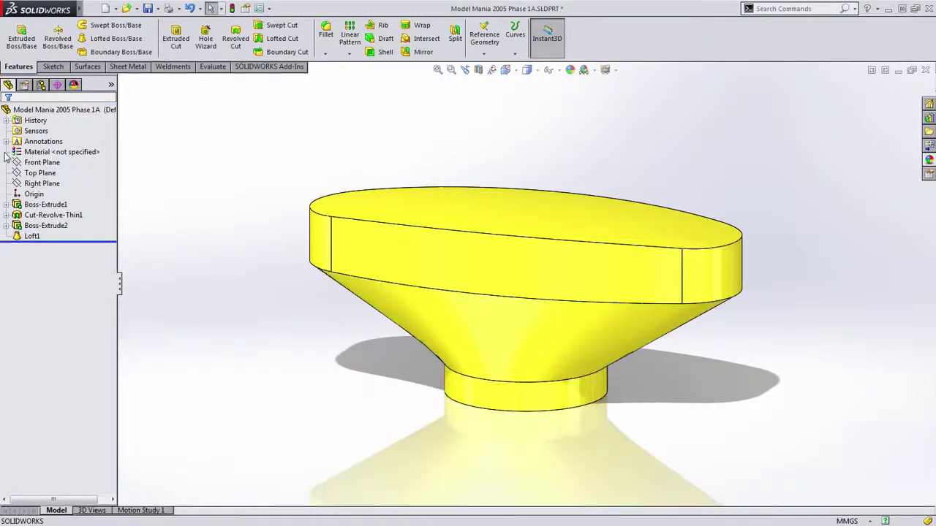
{"action": "middle_click_drag", "start_coordinate": [230, 236], "coordinate": [247, 255]}
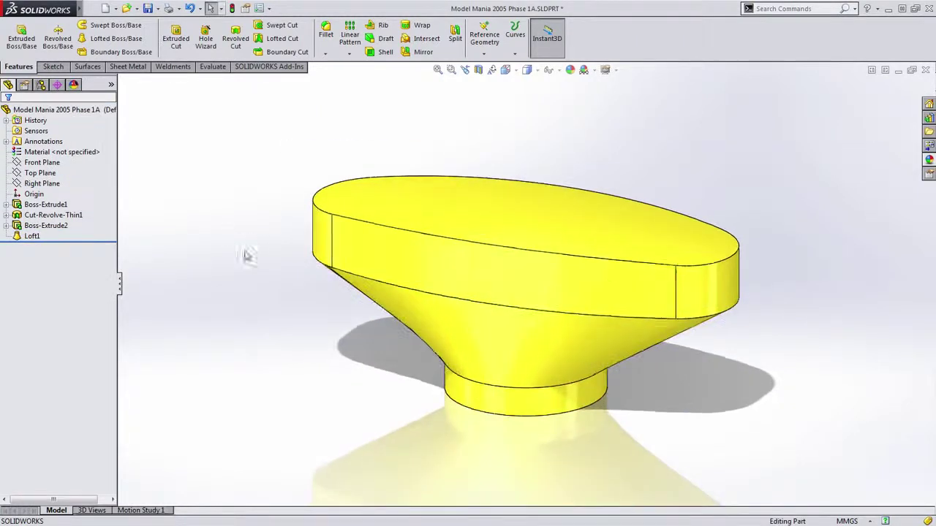
{"action": "left_click", "coordinate": [607, 281]}
{"action": "left_click", "coordinate": [636, 219]}
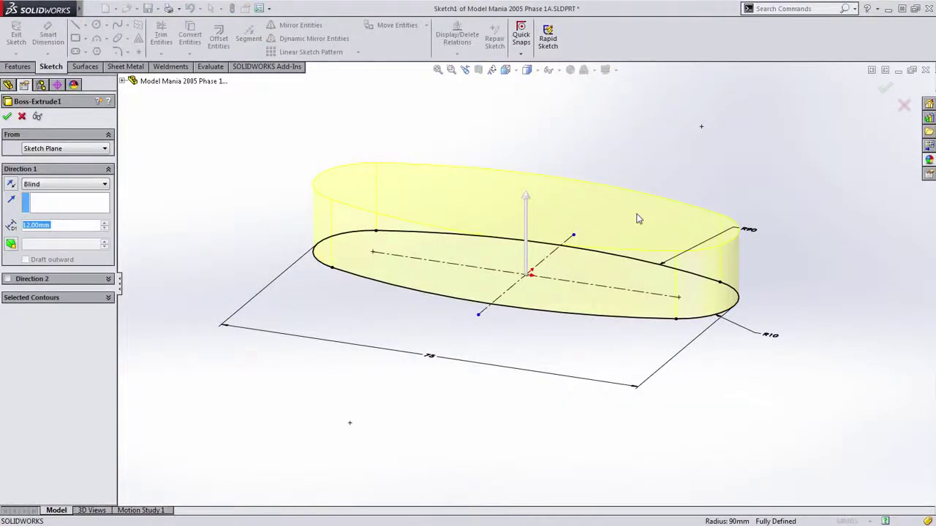
{"action": "left_click", "coordinate": [12, 245]}
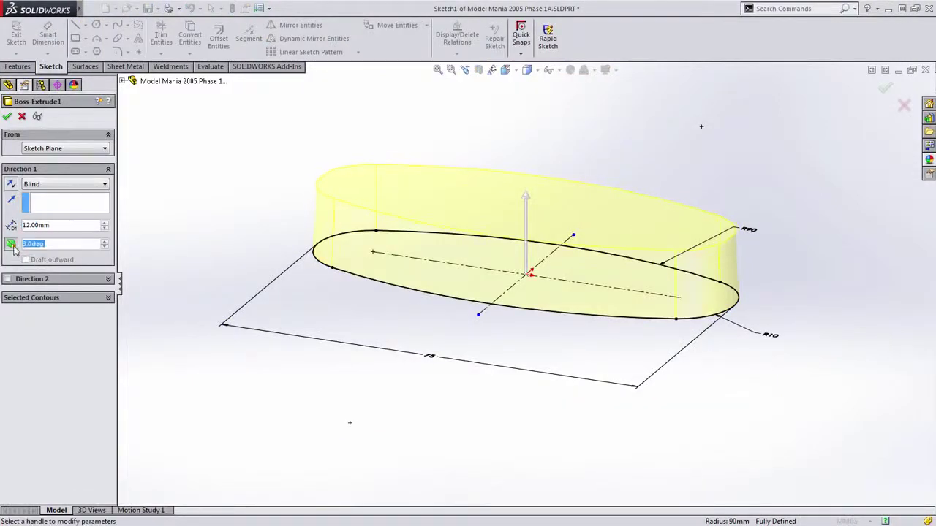
{"action": "middle_click_drag", "start_coordinate": [316, 299], "coordinate": [341, 265]}
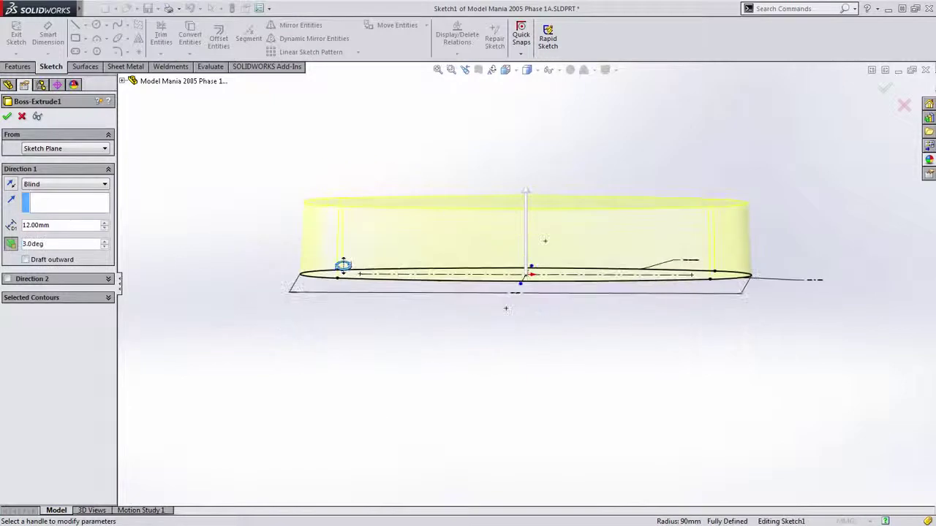
{"action": "left_click", "coordinate": [7, 116]}
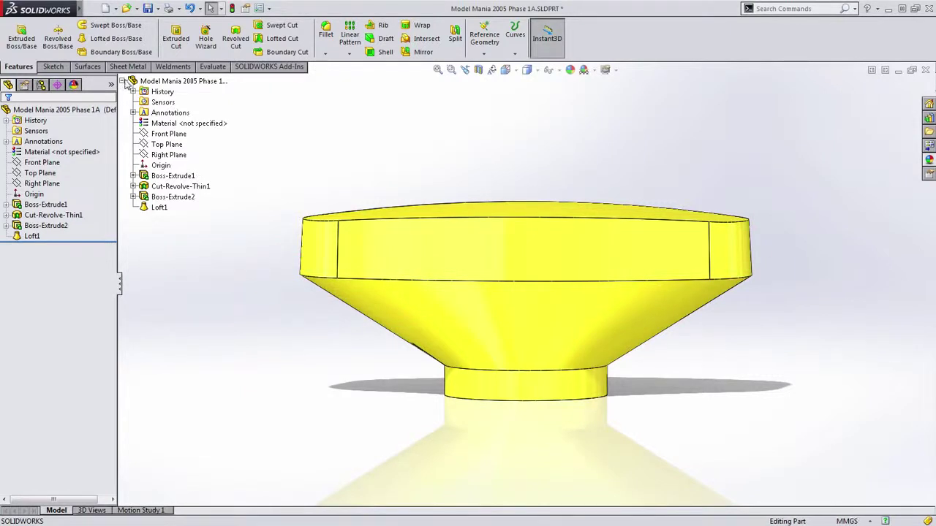
- Open Loft1's definition to review its profiles and feature scope
{"action": "middle_click_drag", "start_coordinate": [328, 251], "coordinate": [307, 294]}
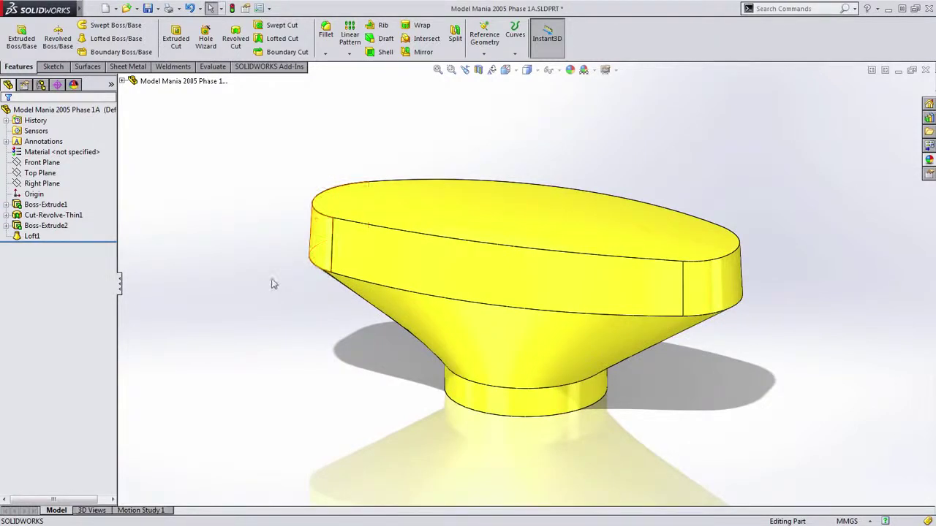
{"action": "left_click", "coordinate": [31, 236]}
{"action": "left_click", "coordinate": [41, 207]}
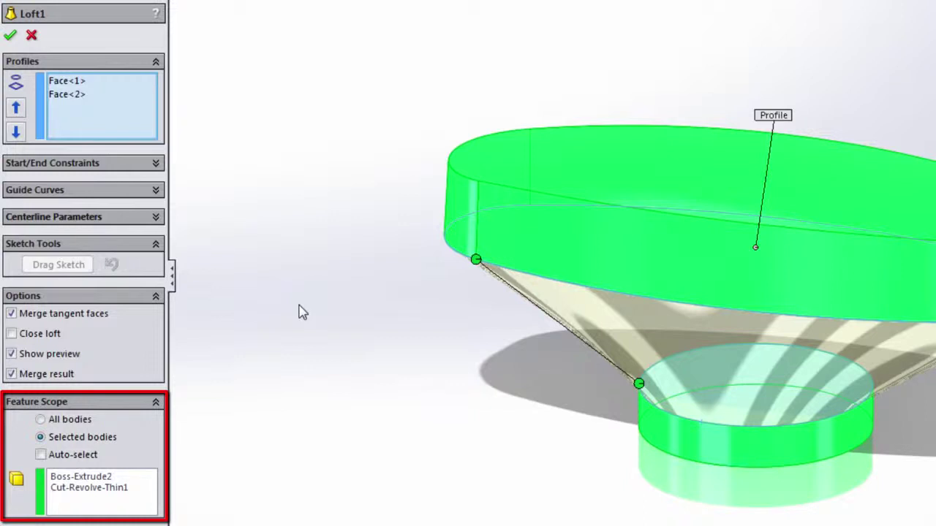
- Limit Loft1's feature scope to Cut-Revolve-Thin1, dropping Boss-Extrude2, and accept the loft
{"action": "left_click", "coordinate": [688, 439]}
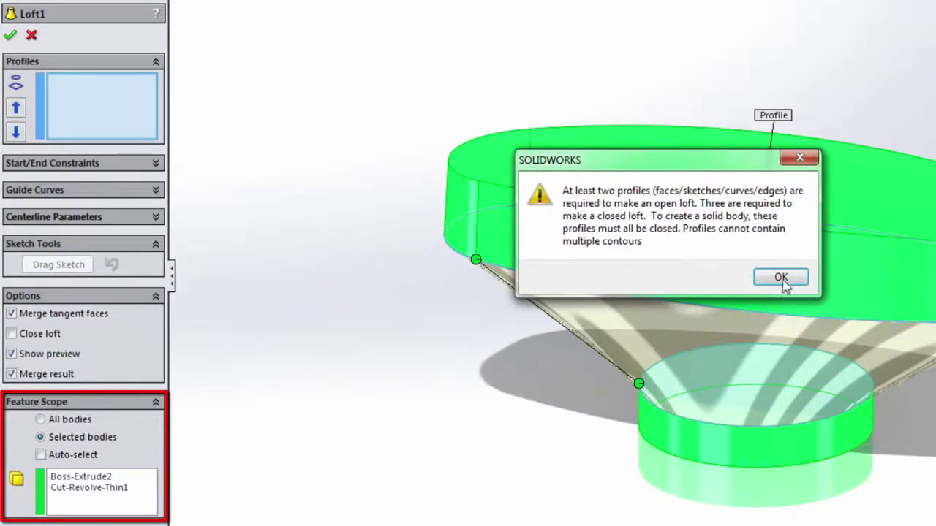
{"action": "left_click", "coordinate": [784, 280]}
{"action": "left_click", "coordinate": [135, 488]}
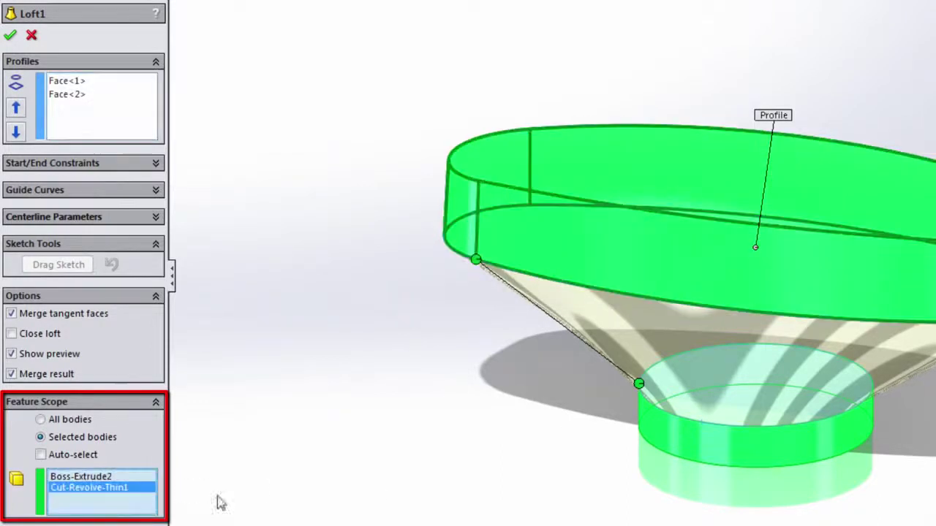
{"action": "left_click", "coordinate": [751, 440]}
{"action": "right_click", "coordinate": [751, 440]}
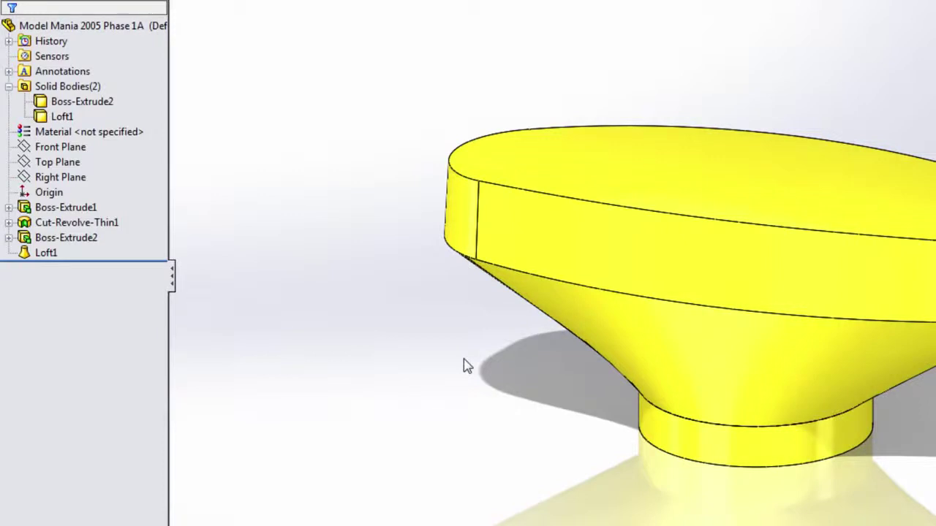
- Hide the Boss-Extrude2 cylinder body and view the loft's underside
{"action": "left_click", "coordinate": [81, 102]}
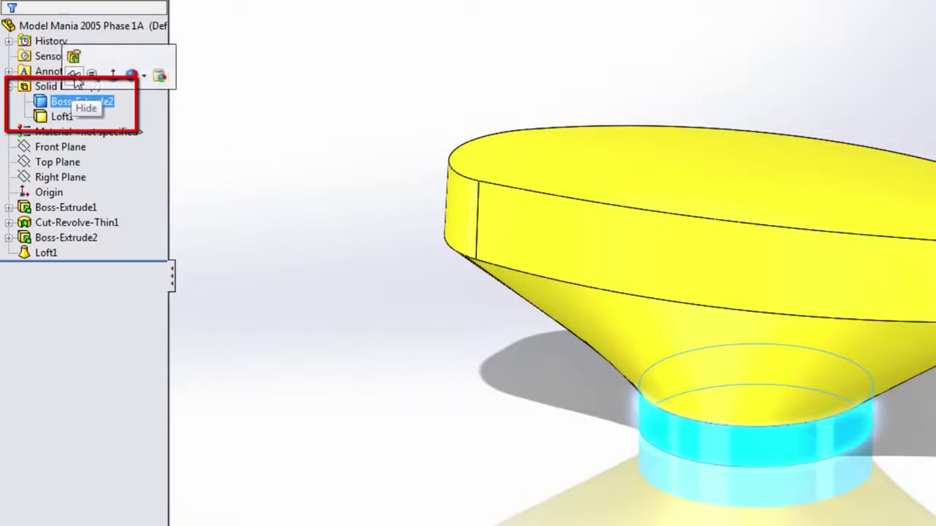
{"action": "left_click", "coordinate": [75, 76]}
{"action": "left_click", "coordinate": [471, 349]}
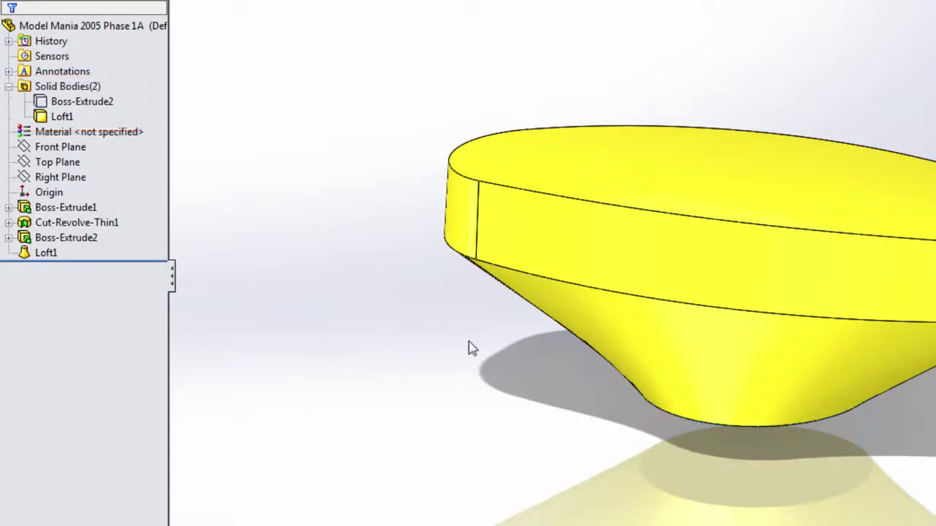
{"action": "mouse_move", "coordinate": [504, 429]}
{"action": "middle_mouse_down"}
{"action": "mouse_move", "coordinate": [581, 440]}
{"action": "mouse_move", "coordinate": [583, 347]}
{"action": "middle_mouse_up"}
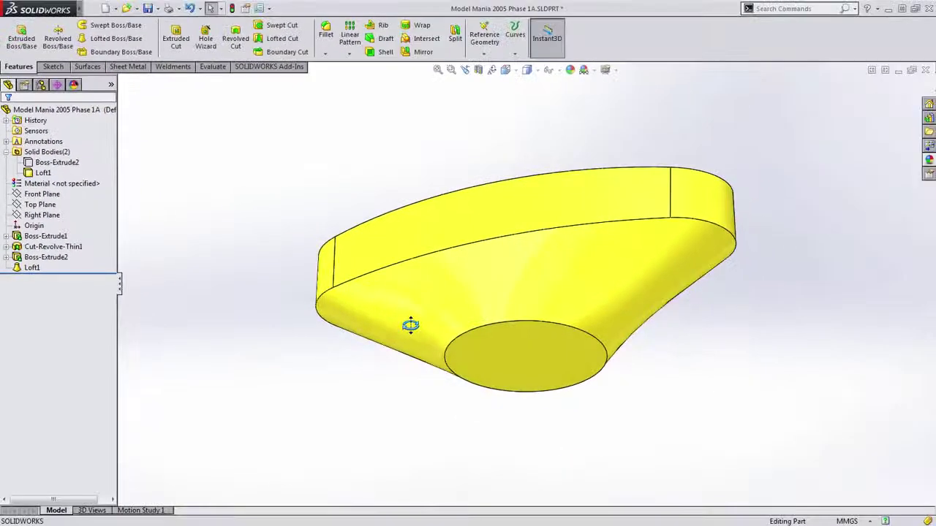
- Shell the lofted body 5 mm, removing the bottom and conical faces
{"action": "left_click", "coordinate": [378, 54]}
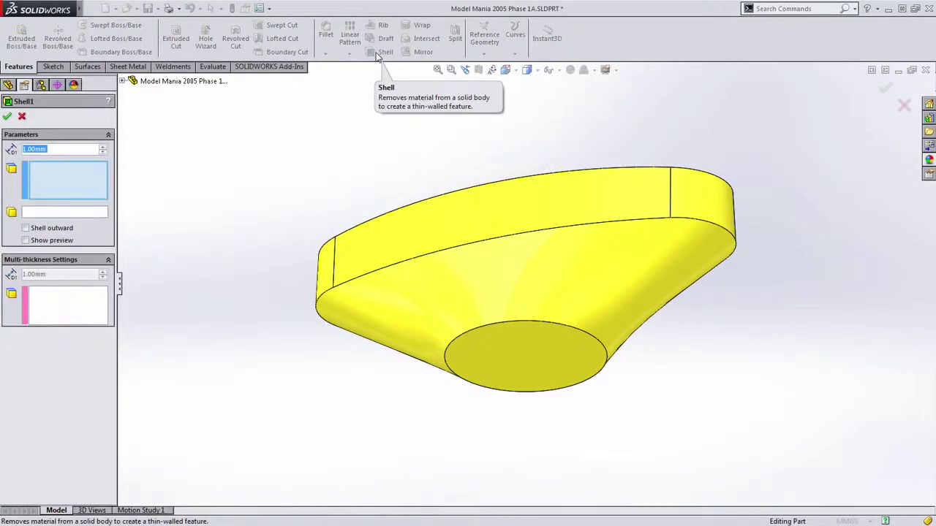
{"action": "type", "text": "5"}
{"action": "left_click", "coordinate": [556, 347]}
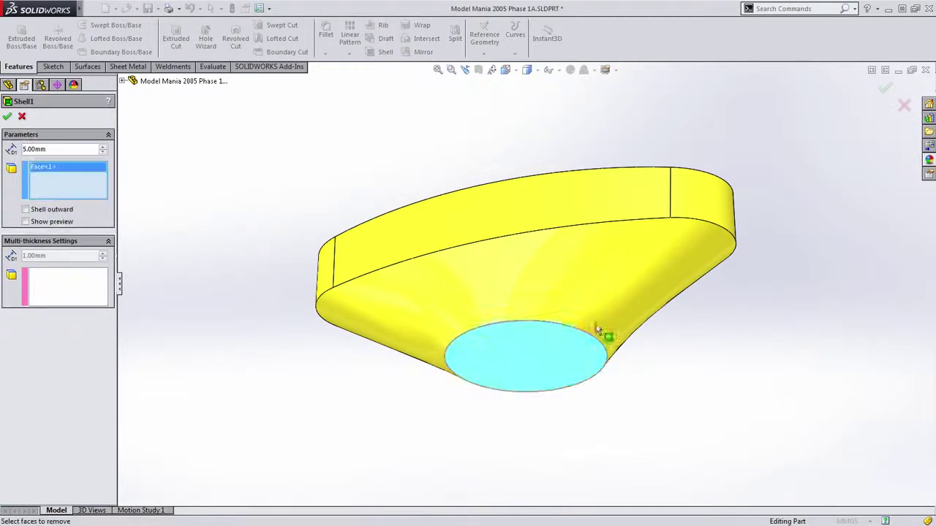
{"action": "left_click", "coordinate": [605, 319]}
{"action": "right_click", "coordinate": [606, 318]}
{"action": "mouse_move", "coordinate": [697, 373]}
{"action": "middle_mouse_down"}
{"action": "mouse_move", "coordinate": [624, 366]}
{"action": "mouse_move", "coordinate": [690, 375]}
{"action": "middle_mouse_up"}
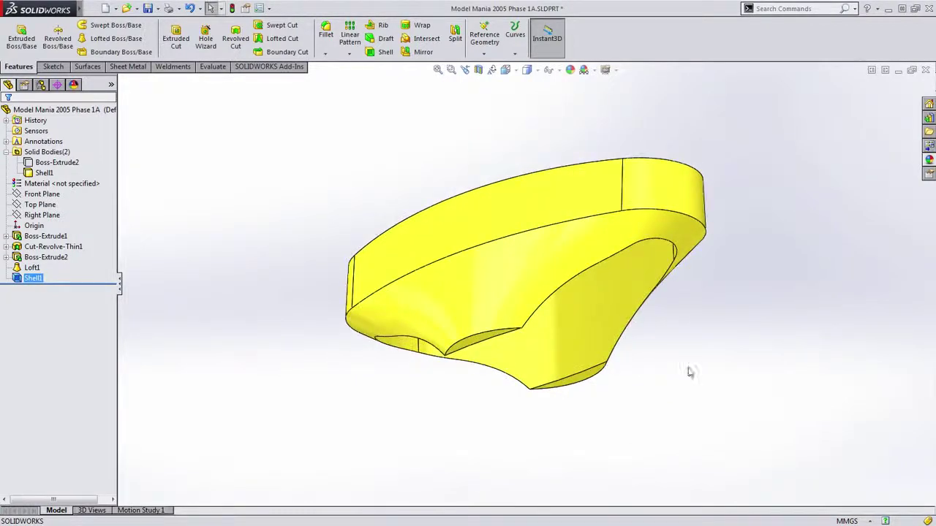
- Show the hidden Boss-Extrude2 solid body again
{"action": "left_click", "coordinate": [635, 373]}
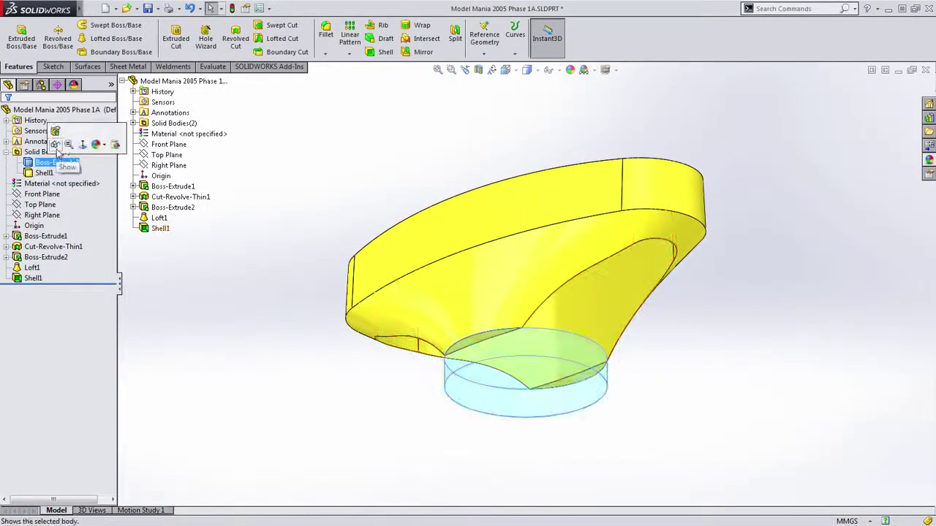
{"action": "left_click", "coordinate": [56, 162]}
{"action": "left_click", "coordinate": [228, 247]}
- Start a new sketch on the part's bottom face
{"action": "middle_click_drag", "start_coordinate": [230, 249], "coordinate": [209, 255]}
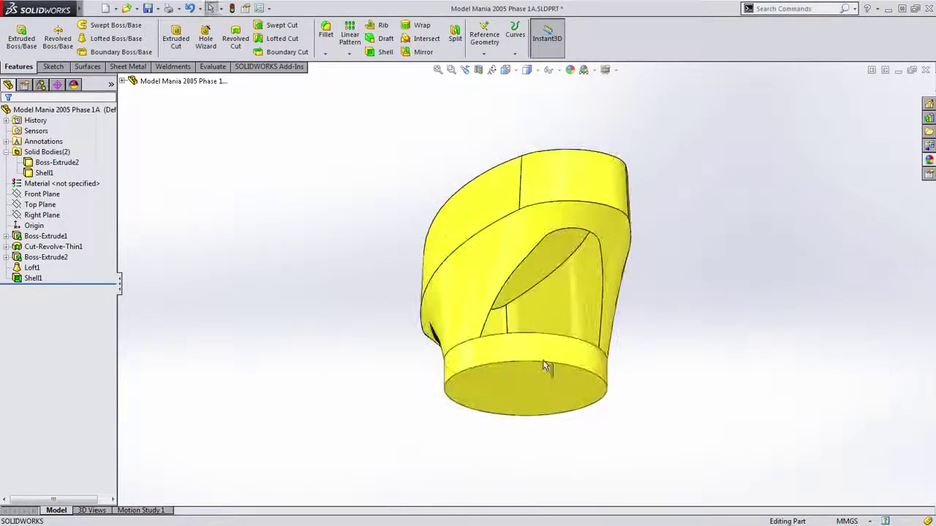
{"action": "middle_click_drag", "start_coordinate": [529, 275], "coordinate": [573, 367]}
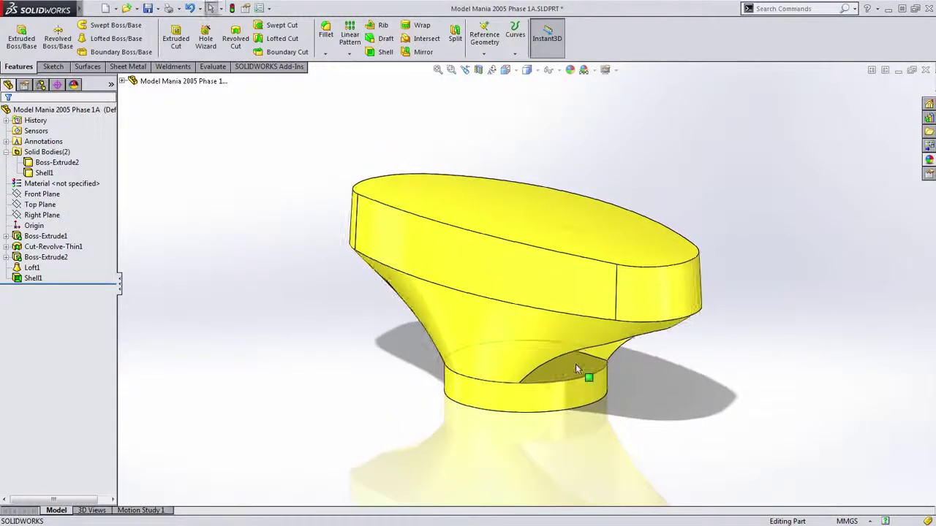
{"action": "left_click", "coordinate": [576, 363]}
{"action": "left_click", "coordinate": [622, 317]}
- Convert the bottom face edges into sketch entities and exit the sketch
{"action": "key", "text": "s"}
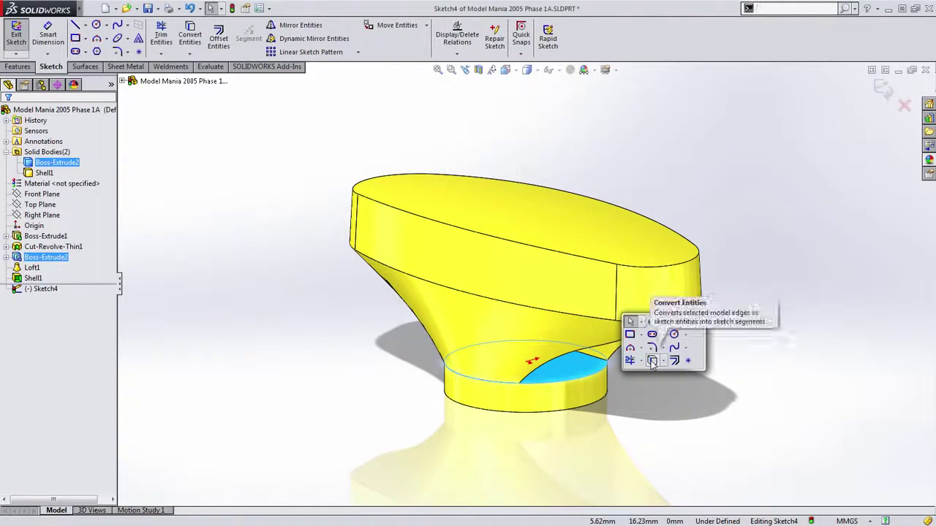
{"action": "left_click", "coordinate": [652, 361]}
{"action": "middle_click_drag", "start_coordinate": [645, 402], "coordinate": [643, 418]}
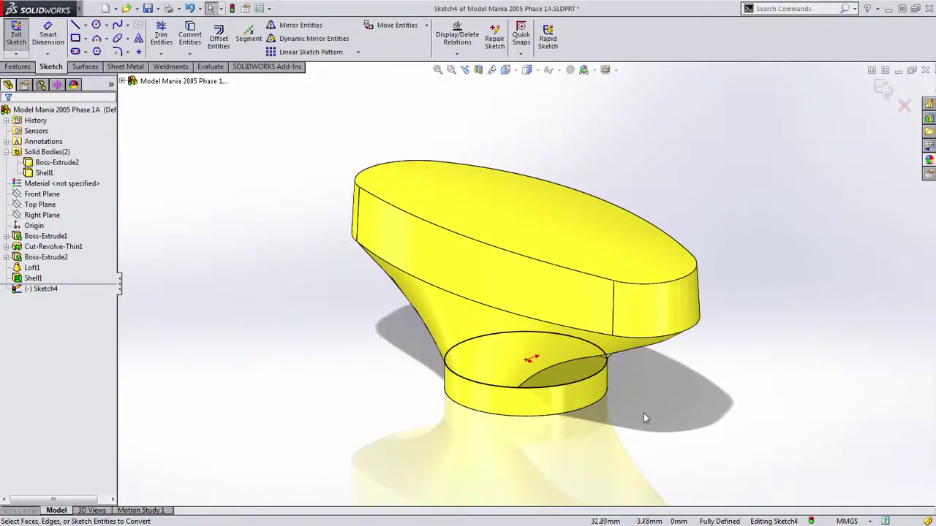
{"action": "key", "text": "ctrl+b"}
- Extrude the sketch as a boss Up To Next with a 3.0° outward draft
{"action": "key", "text": "s"}
{"action": "left_click", "coordinate": [359, 335]}
{"action": "middle_click_drag", "start_coordinate": [359, 346], "coordinate": [354, 298]}
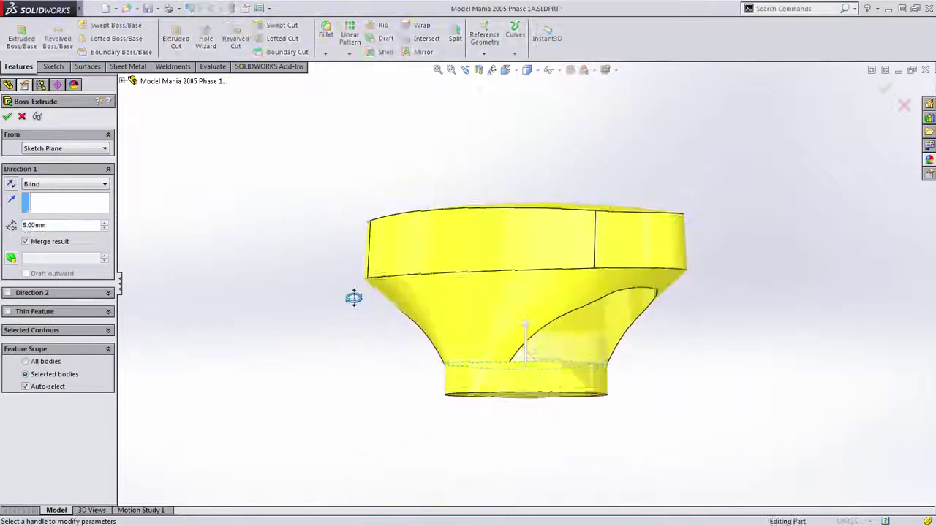
{"action": "right_click", "coordinate": [253, 209]}
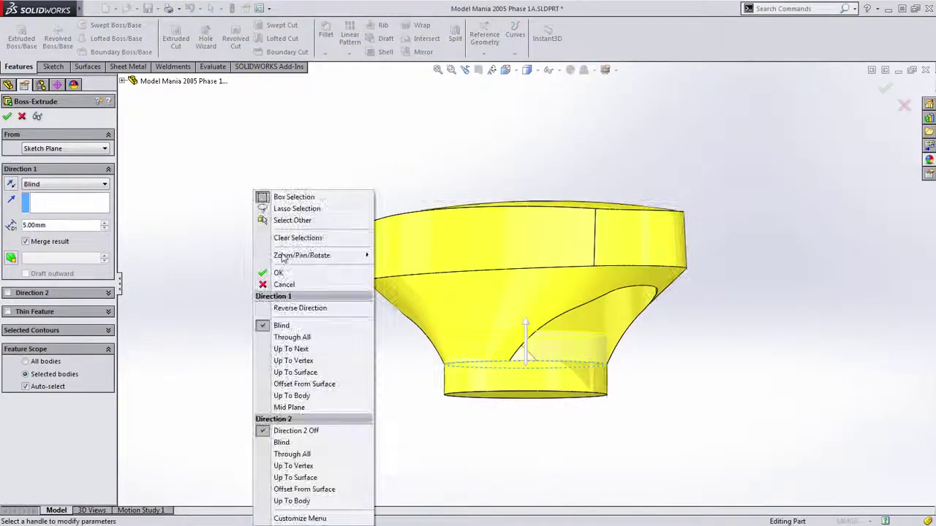
{"action": "left_click", "coordinate": [298, 349]}
{"action": "middle_click_drag", "start_coordinate": [297, 349], "coordinate": [328, 328]}
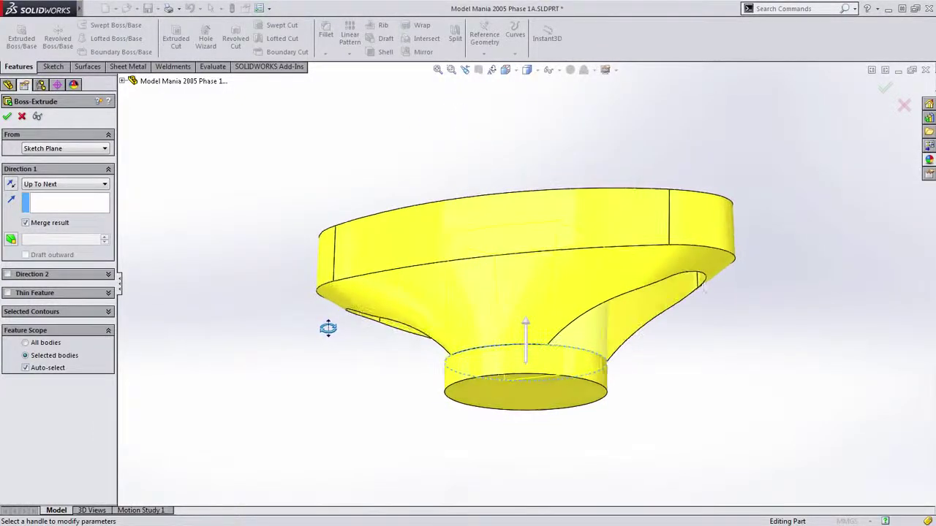
{"action": "left_click", "coordinate": [11, 240]}
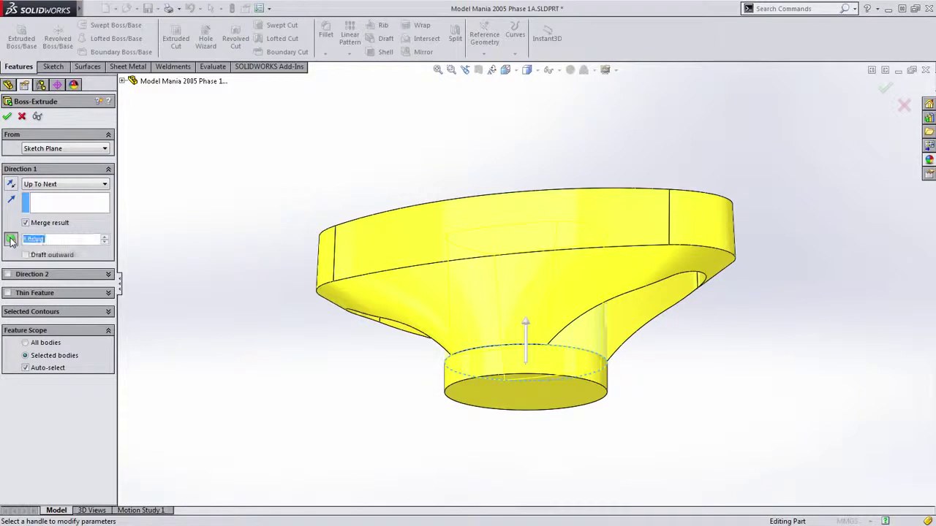
{"action": "left_click", "coordinate": [11, 242]}
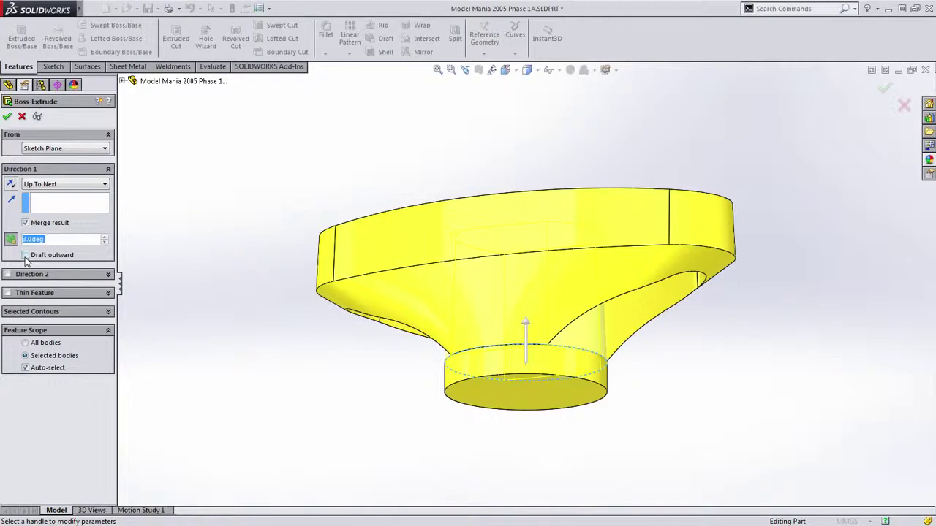
{"action": "left_click", "coordinate": [26, 256]}
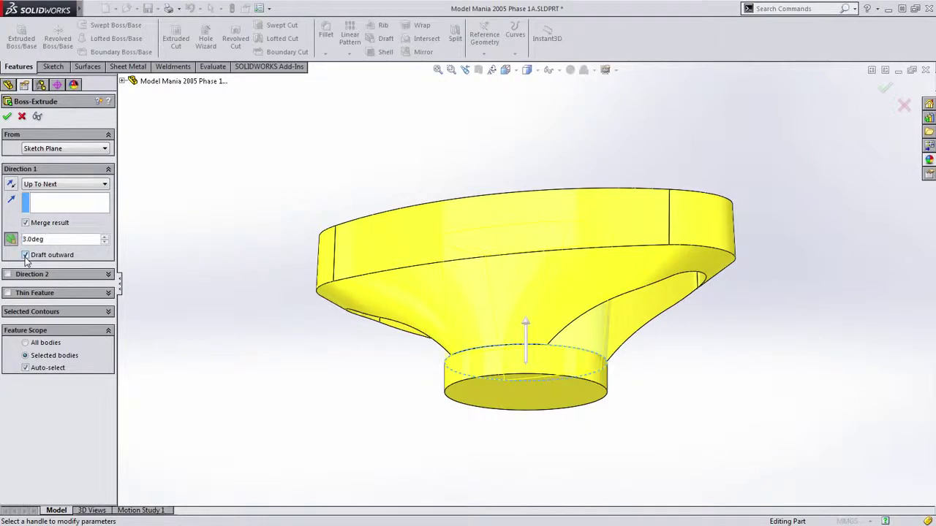
{"action": "left_click", "coordinate": [7, 116]}
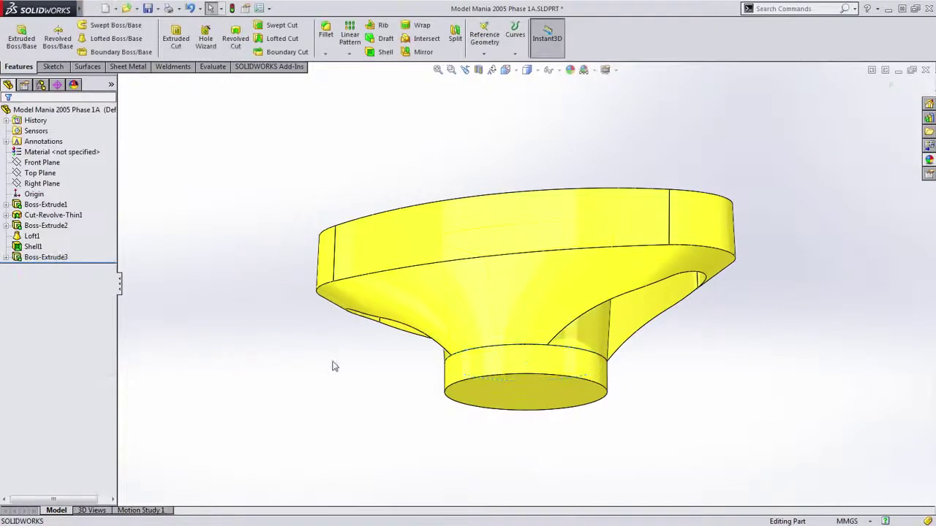
- Give Boss-Extrude2 a 5° draft
{"action": "left_click", "coordinate": [539, 397]}
{"action": "left_click", "coordinate": [564, 320]}
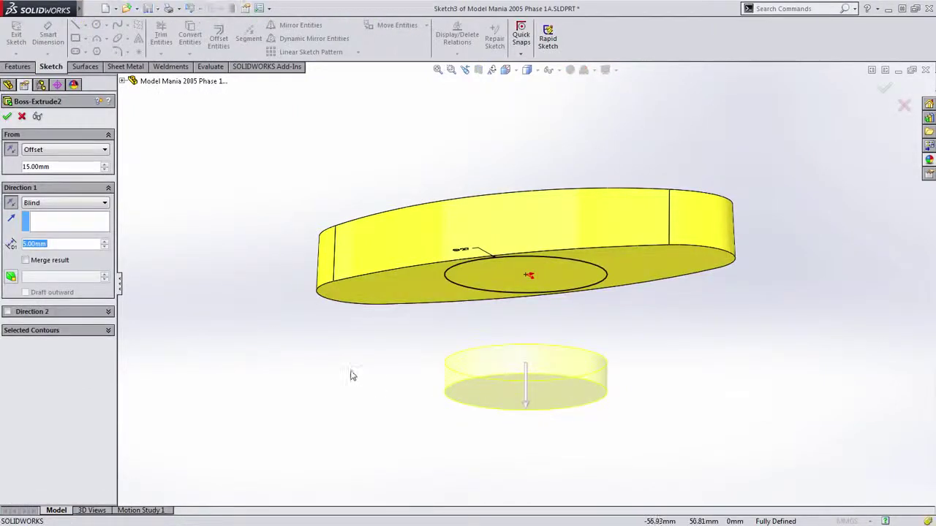
{"action": "left_click", "coordinate": [11, 277]}
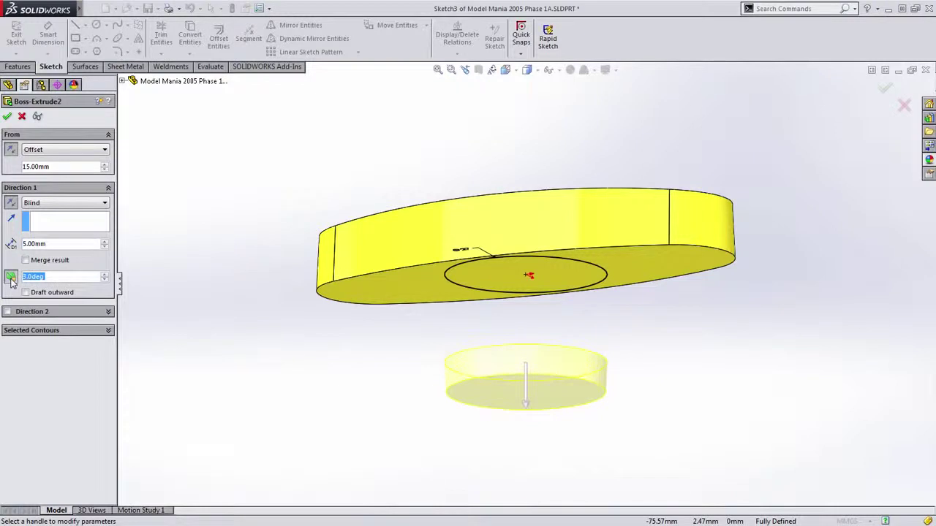
{"action": "type", "text": "5"}
{"action": "key", "text": "Return"}
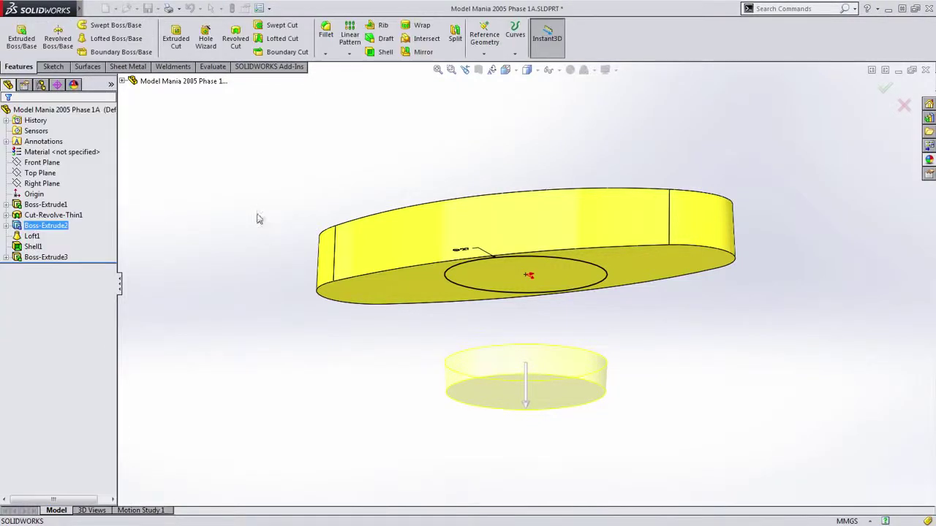
{"action": "left_click", "coordinate": [243, 222]}
{"action": "middle_click_drag", "start_coordinate": [245, 215], "coordinate": [246, 322]}
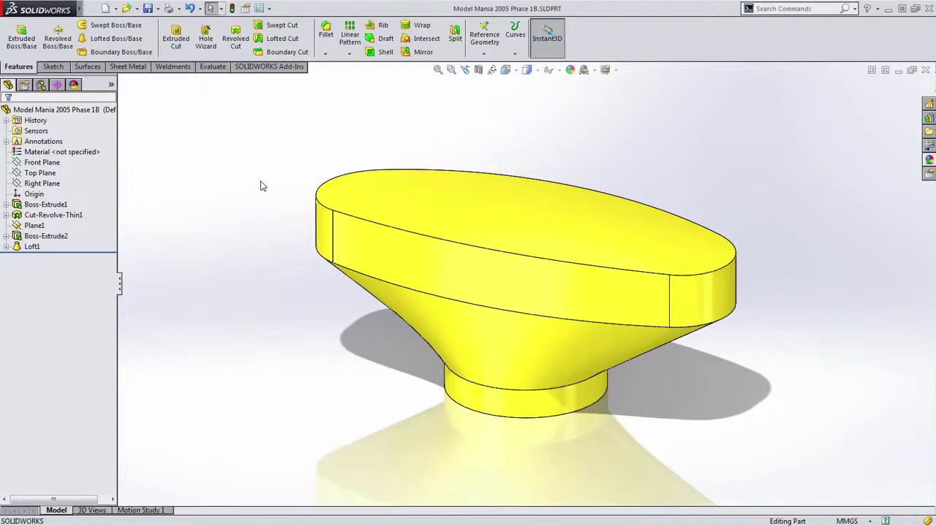
- Roll back before Loft1 to inspect Plane1, Sketch3 and Boss-Extrude2, then restore the loft
{"action": "left_click_drag", "start_coordinate": [111, 250], "coordinate": [110, 241]}
{"action": "left_click", "coordinate": [28, 229]}
{"action": "left_click", "coordinate": [6, 236]}
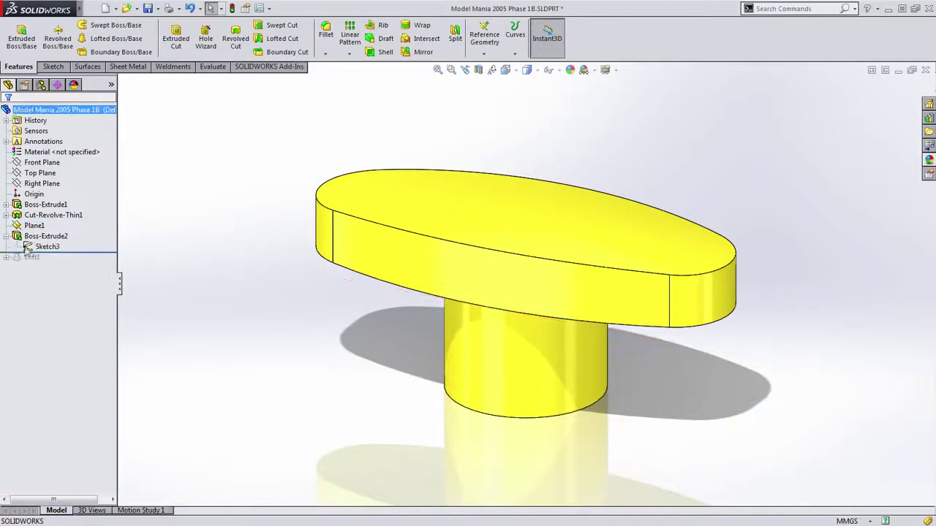
{"action": "left_click", "coordinate": [30, 246]}
{"action": "left_click", "coordinate": [41, 236]}
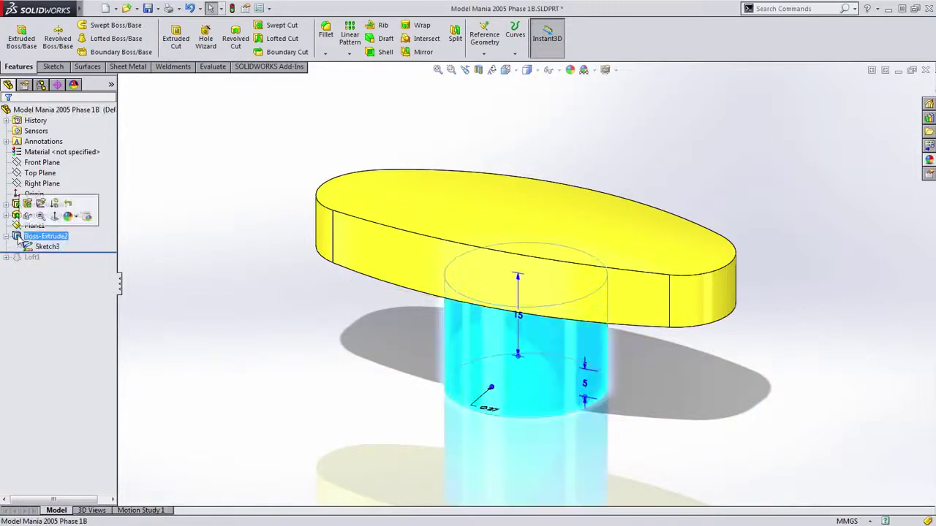
{"action": "left_click", "coordinate": [5, 236]}
{"action": "left_click_drag", "start_coordinate": [77, 242], "coordinate": [73, 253]}
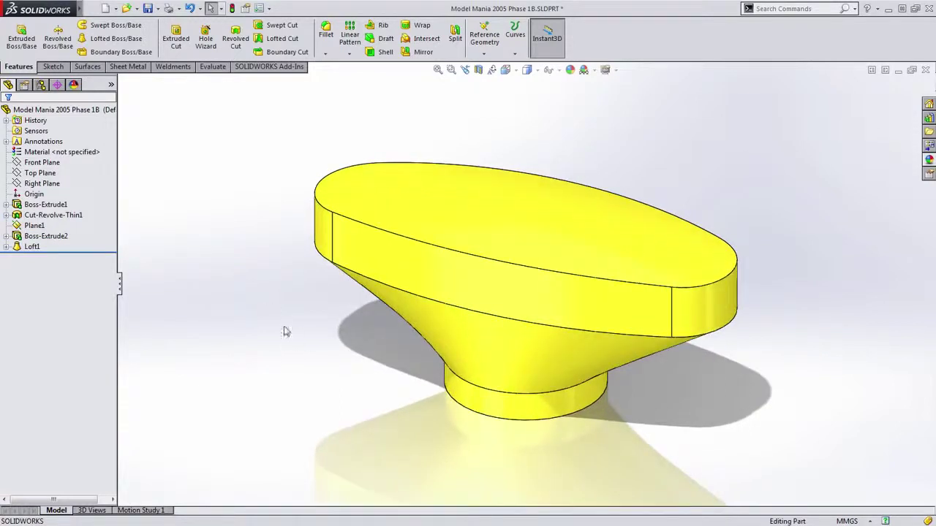
{"action": "middle_click_drag", "start_coordinate": [286, 332], "coordinate": [294, 339], "text": "shift"}
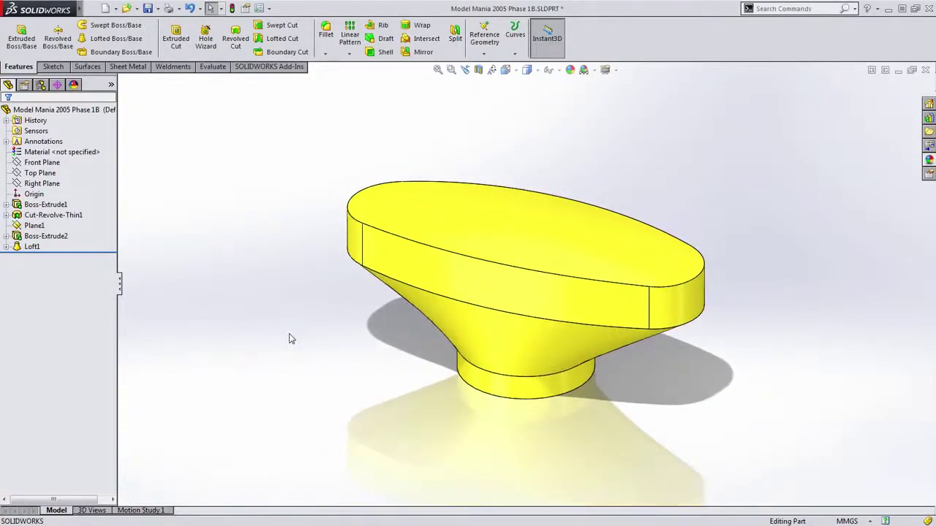
{"action": "left_click_drag", "start_coordinate": [100, 254], "coordinate": [100, 241]}
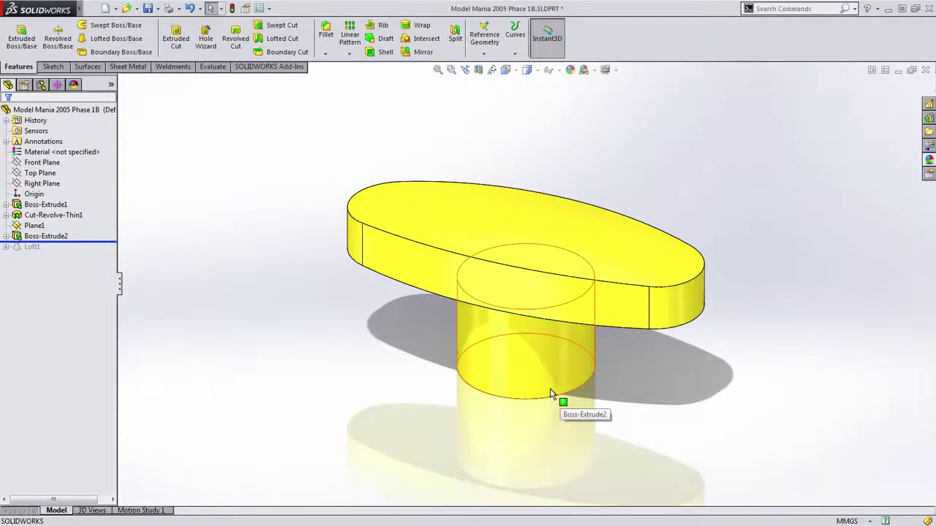
{"action": "left_click_drag", "start_coordinate": [106, 245], "coordinate": [106, 253]}
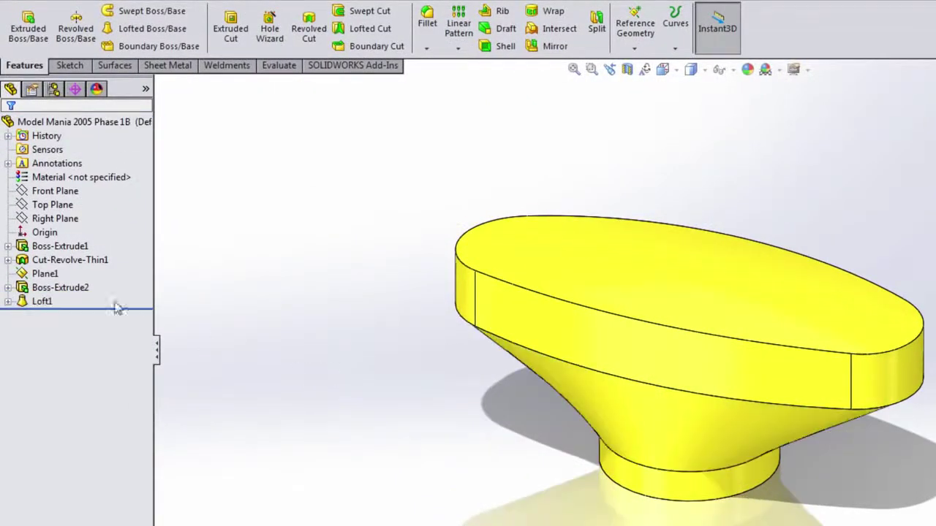
- Move Boss-Extrude2 below Loft1 and roll back to just before it
{"action": "left_click", "coordinate": [55, 289]}
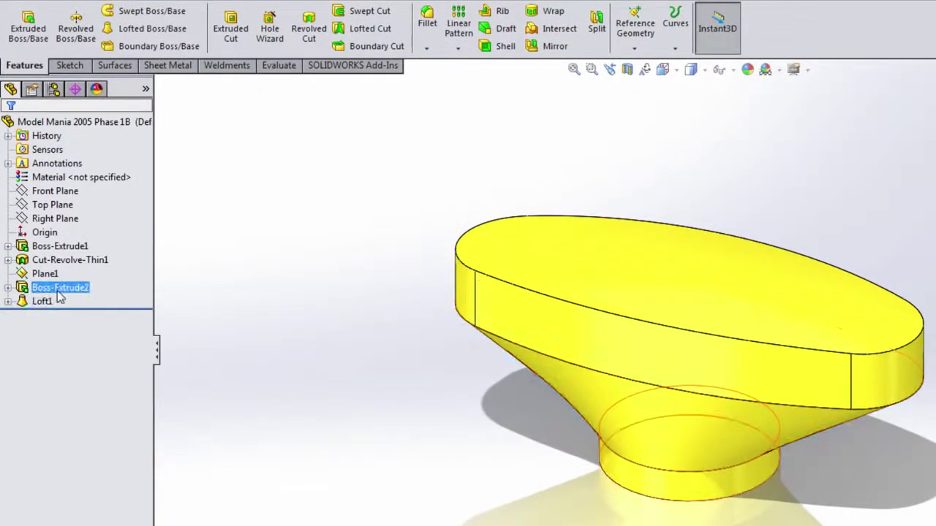
{"action": "left_click_drag", "start_coordinate": [47, 303], "coordinate": [47, 305]}
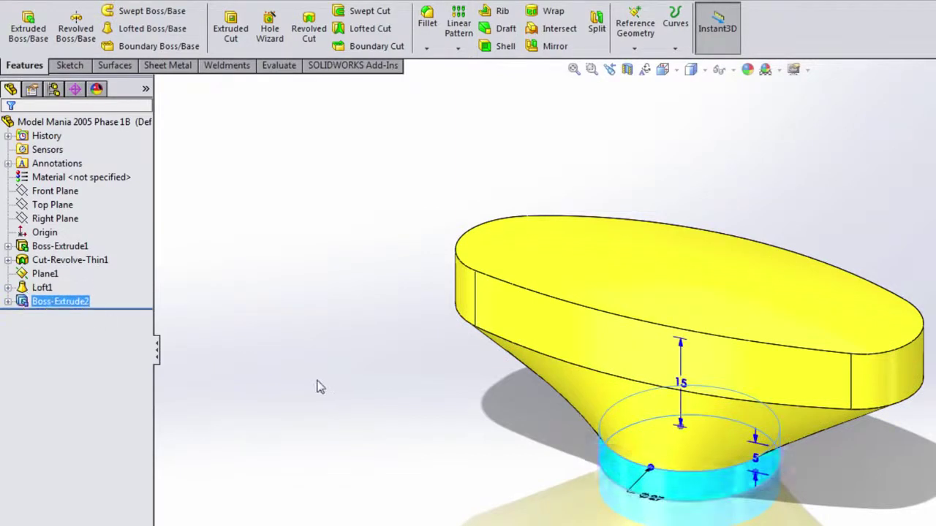
{"action": "left_click_drag", "start_coordinate": [120, 308], "coordinate": [129, 295]}
{"action": "middle_click_drag", "start_coordinate": [444, 415], "coordinate": [466, 286]}
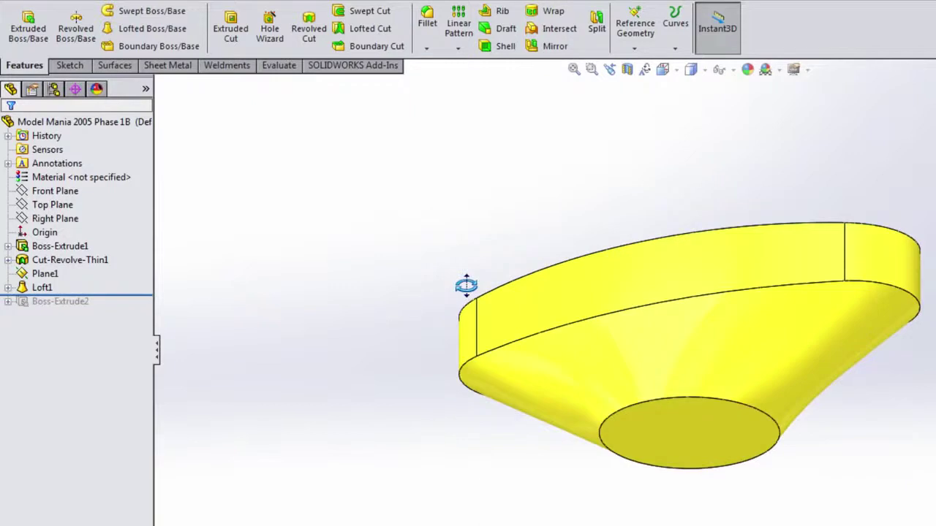
- Shell the part 5 mm with its bottom and conical faces removed
{"action": "left_click", "coordinate": [504, 46]}
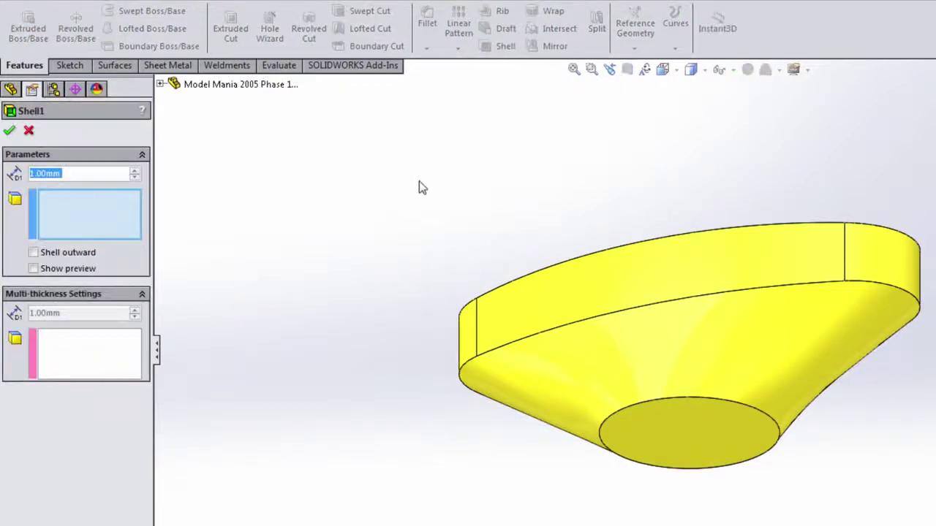
{"action": "left_click", "coordinate": [737, 445]}
{"action": "left_click", "coordinate": [785, 388]}
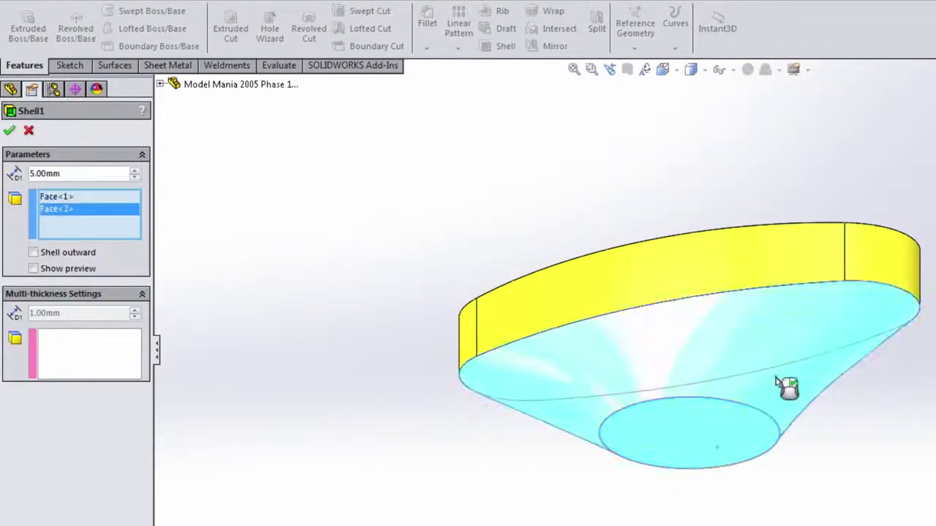
{"action": "key", "text": "Return"}
- Roll forward so Boss-Extrude2 rebuilds after the shell, and check the result
{"action": "left_click_drag", "start_coordinate": [111, 309], "coordinate": [111, 322]}
{"action": "middle_click_drag", "start_coordinate": [422, 441], "coordinate": [329, 412]}
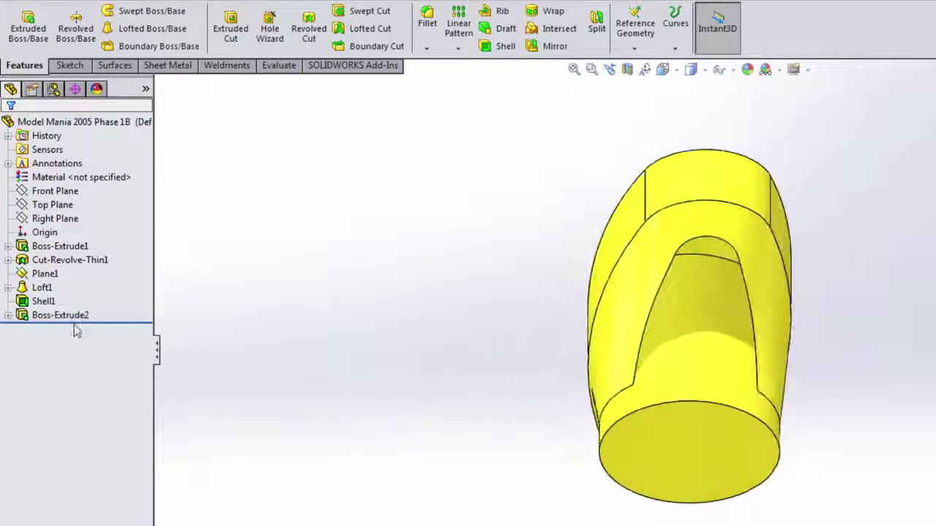
{"action": "left_click", "coordinate": [55, 319]}
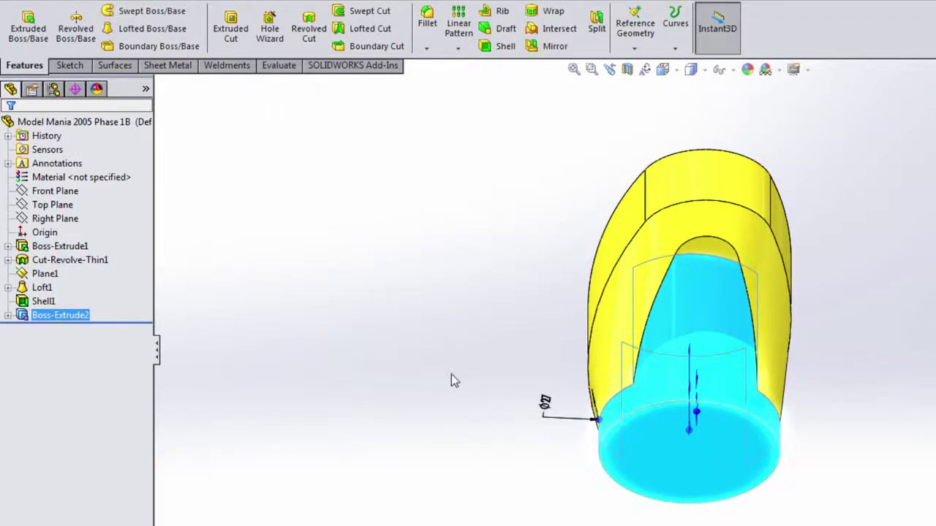
{"action": "middle_click_drag", "start_coordinate": [445, 326], "coordinate": [527, 509]}
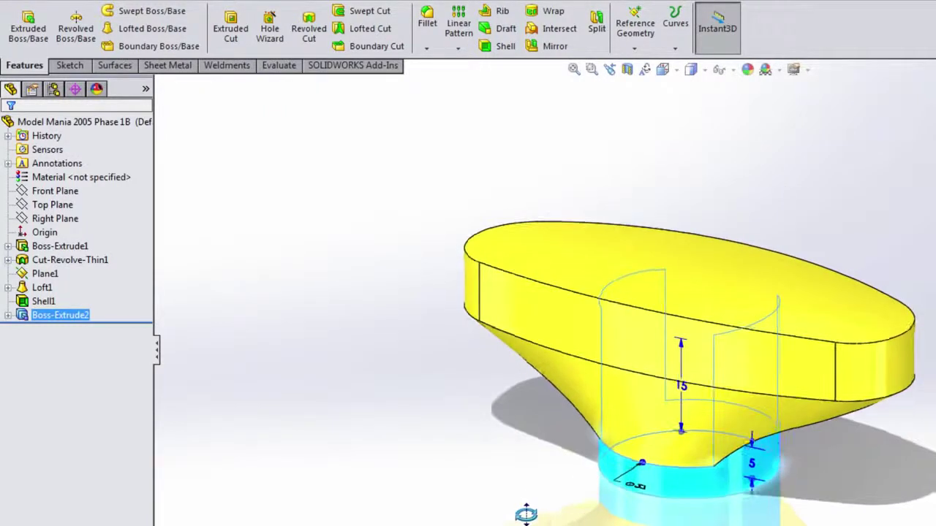
{"action": "left_click", "coordinate": [62, 246]}
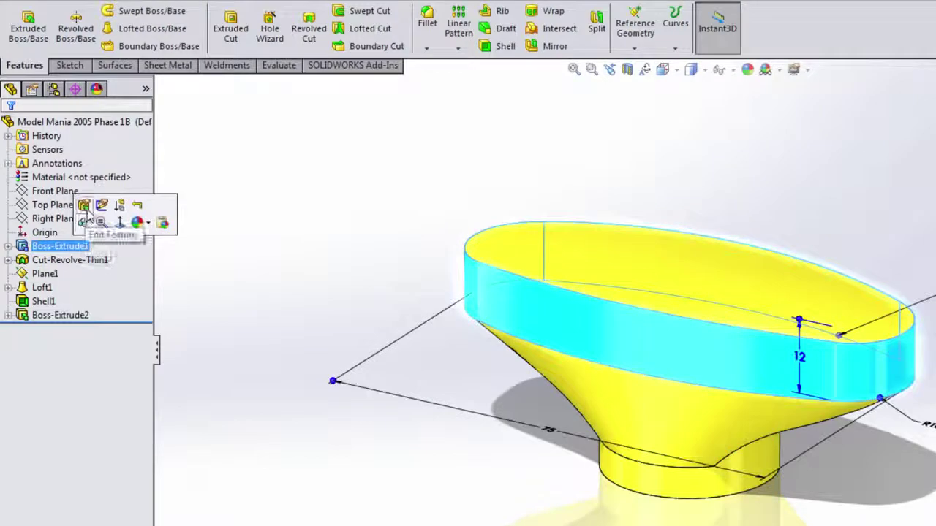
- Add a 3° draft to the oval Boss-Extrude1 base extrusion
{"action": "left_click", "coordinate": [86, 213]}
{"action": "left_click", "coordinate": [16, 299]}
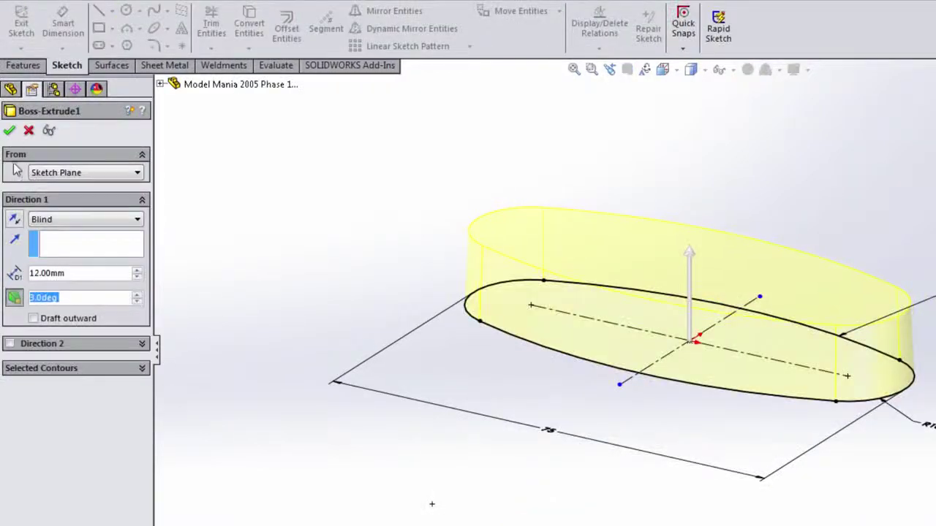
{"action": "left_click", "coordinate": [8, 132]}
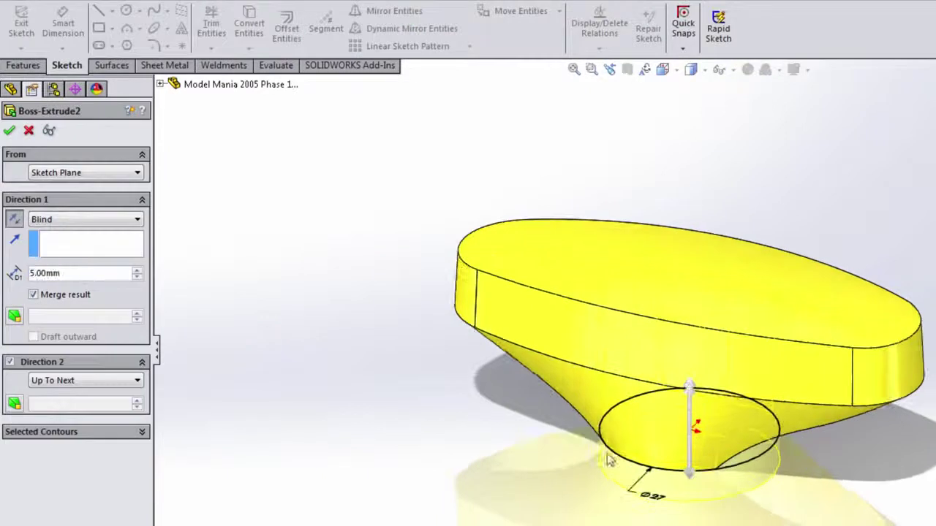
- Give the circular Boss-Extrude2 a 3.0° draft in both Direction 1 and Direction 2
{"action": "scroll", "coordinate": [742, 475], "scroll_direction": "down", "scroll_amount": 2}
{"action": "key", "text": "ctrl+1"}
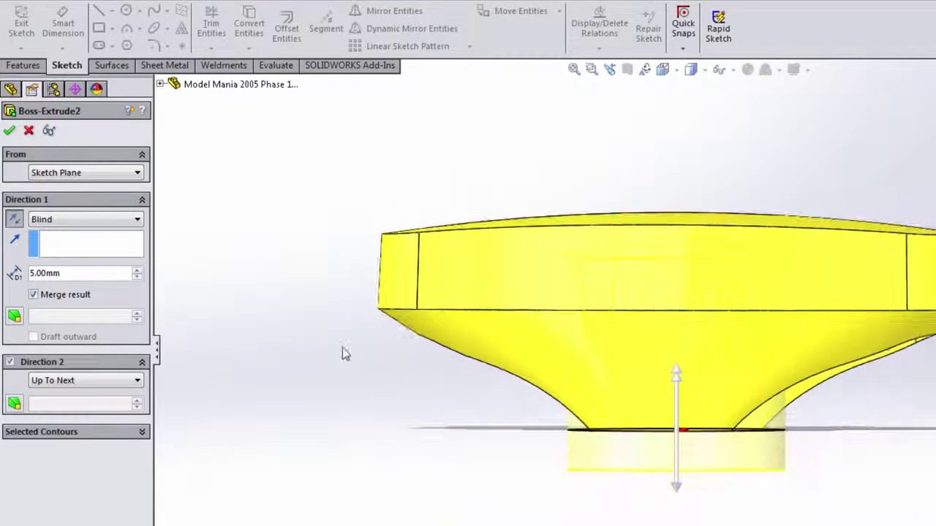
{"action": "left_click", "coordinate": [14, 319]}
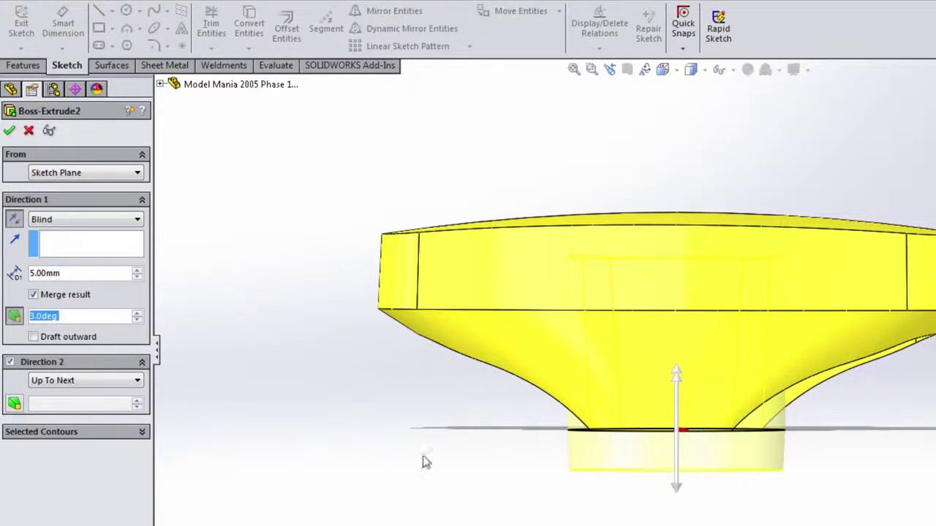
{"action": "key", "text": "Return"}
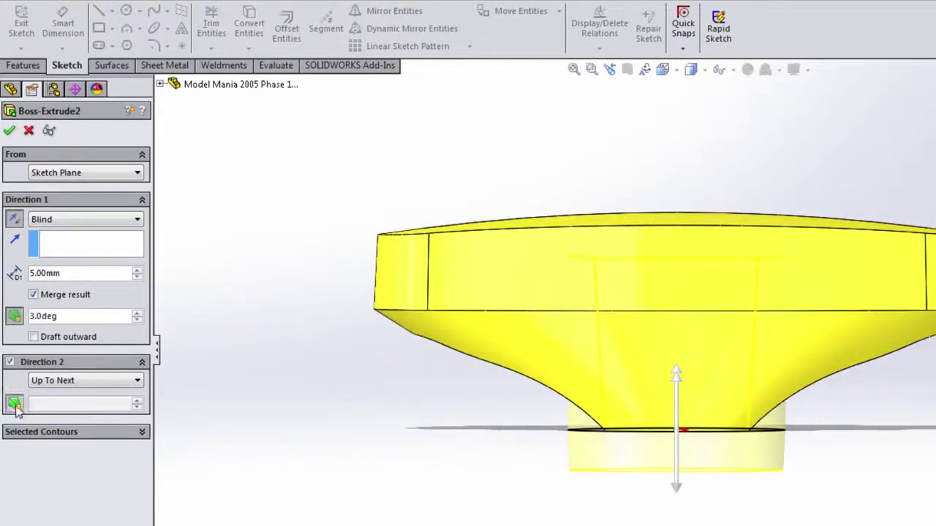
{"action": "left_click", "coordinate": [14, 404]}
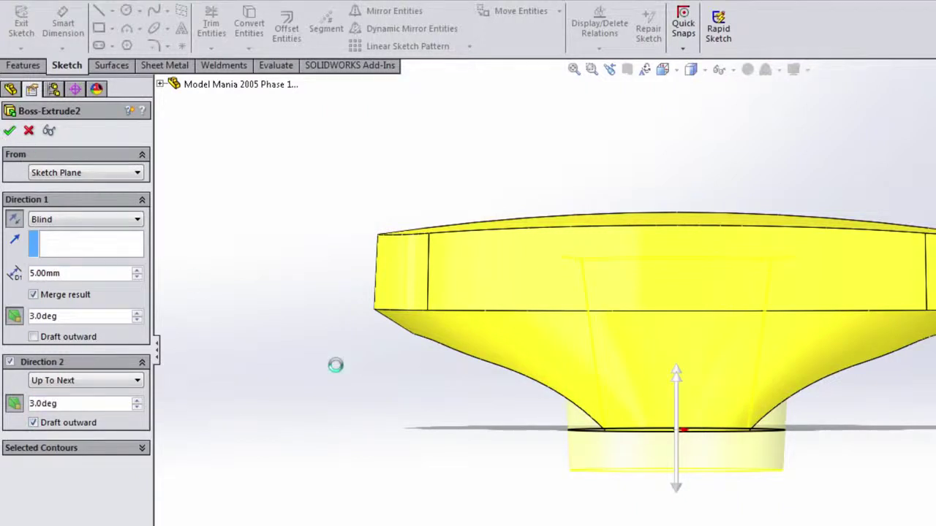
{"action": "middle_click_drag", "start_coordinate": [414, 376], "coordinate": [380, 465]}
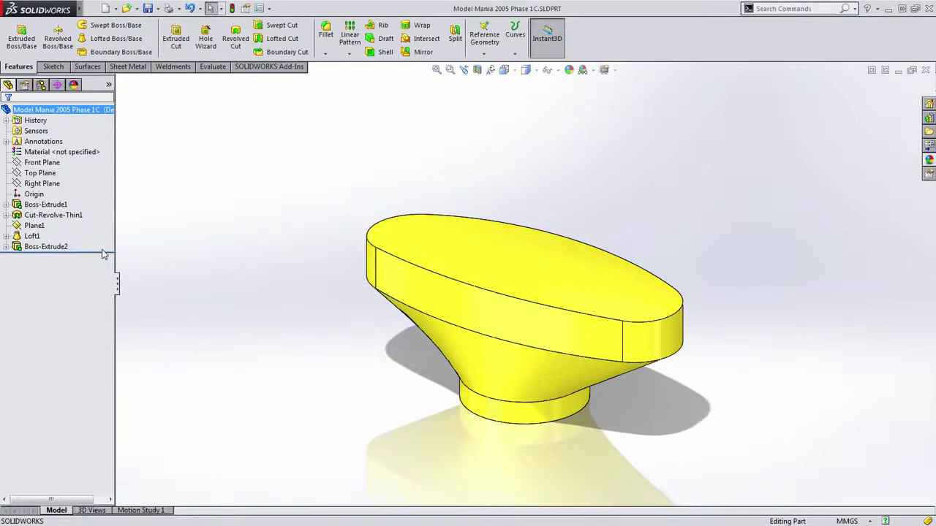
- Roll back before Boss-Extrude2 and shell the loft 5 mm, leaving the bottom face open
{"action": "left_click_drag", "start_coordinate": [111, 241], "coordinate": [111, 242]}
{"action": "middle_click_drag", "start_coordinate": [286, 336], "coordinate": [308, 227]}
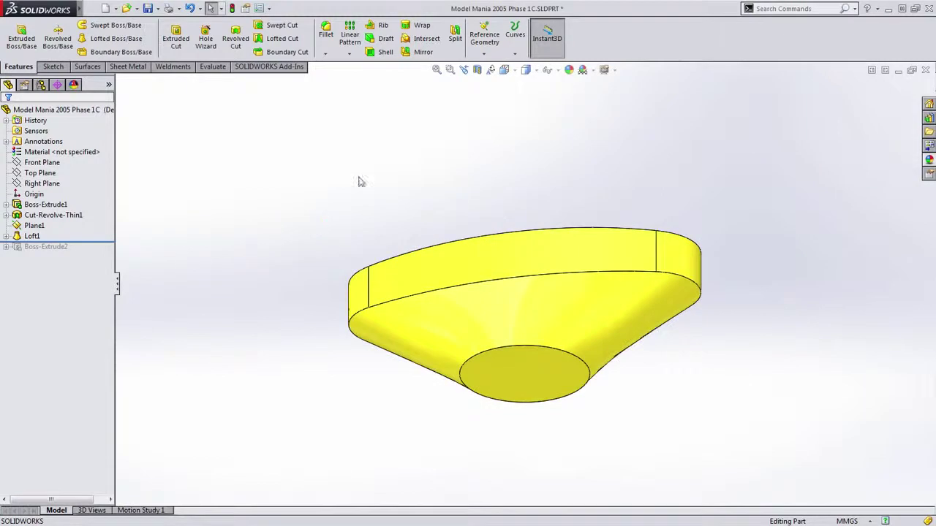
{"action": "left_click", "coordinate": [380, 52]}
{"action": "type", "text": "5"}
{"action": "key", "text": "Return"}
{"action": "left_click", "coordinate": [558, 384]}
{"action": "key", "text": "Return"}
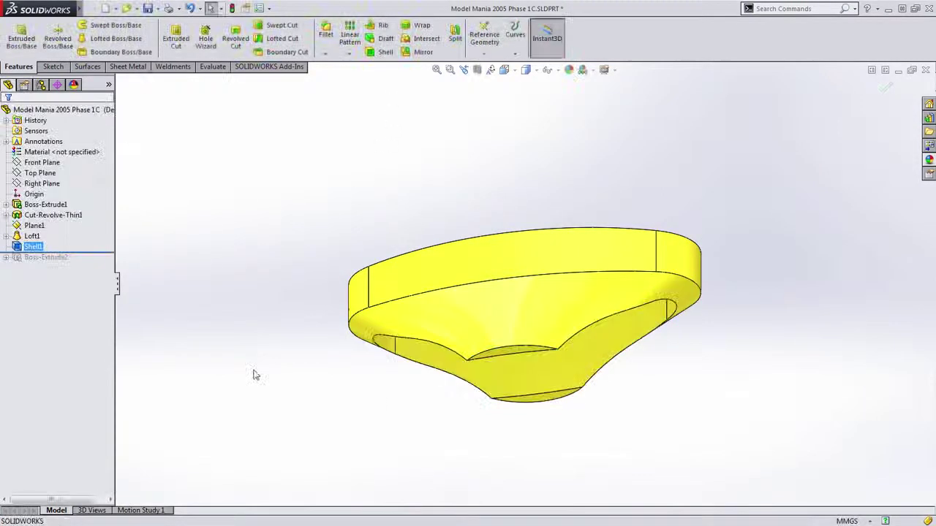
- Roll to the end to restore Boss-Extrude2, then reopen it for editing
{"action": "right_click", "coordinate": [96, 236]}
{"action": "left_click", "coordinate": [117, 251]}
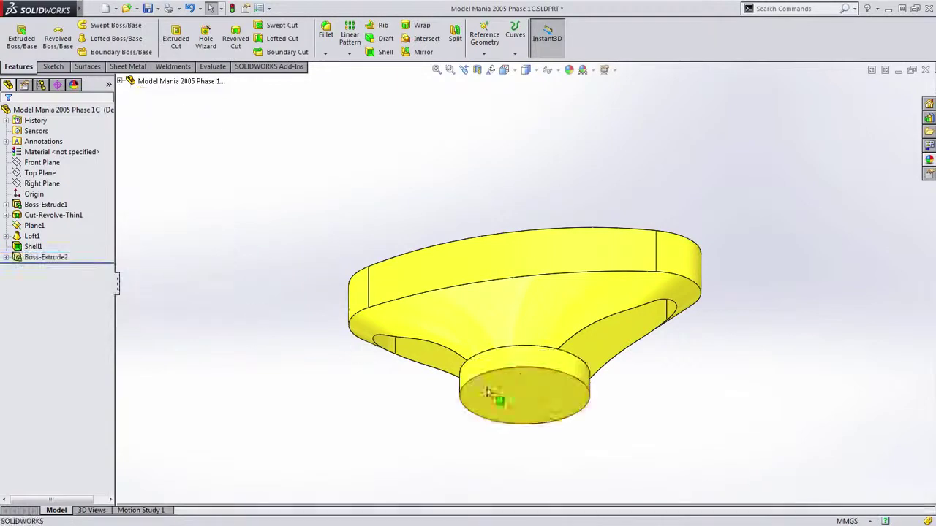
{"action": "middle_click_drag", "start_coordinate": [531, 373], "coordinate": [443, 457]}
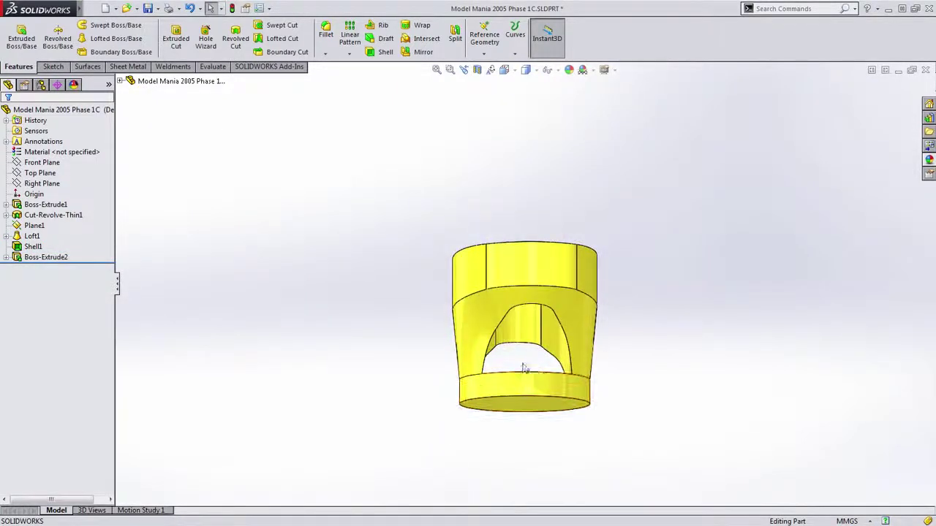
{"action": "left_click", "coordinate": [46, 257]}
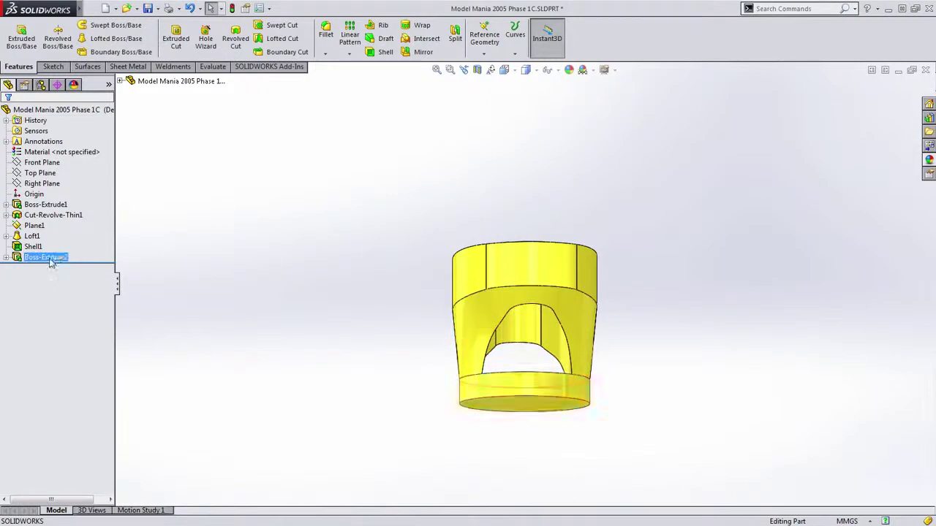
{"action": "left_click", "coordinate": [104, 226]}
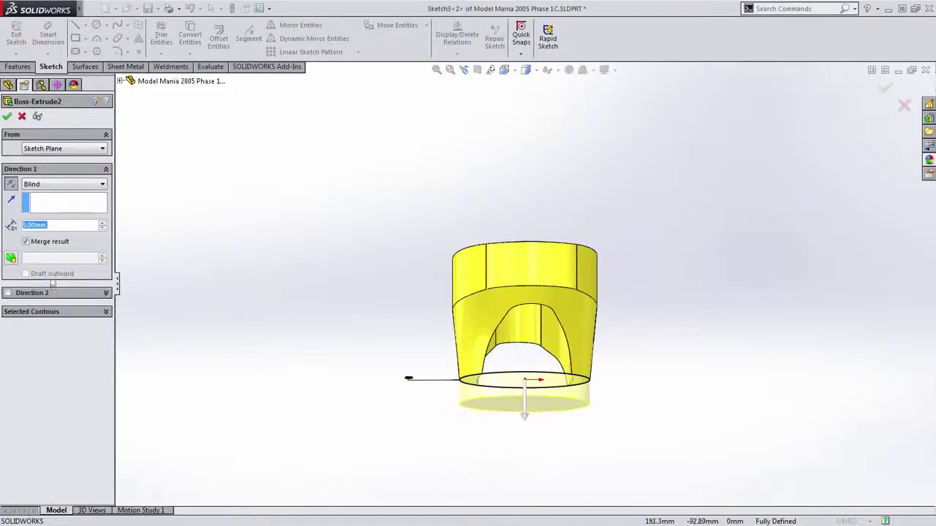
- Add a Direction 2 to Boss-Extrude2, Up To Next with a 3.0° outward draft
{"action": "left_click", "coordinate": [8, 293]}
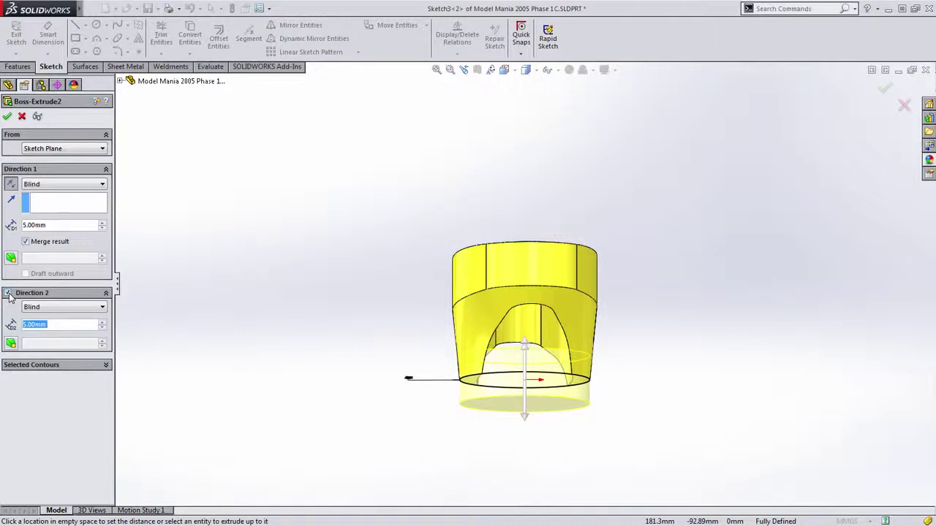
{"action": "left_click", "coordinate": [86, 307]}
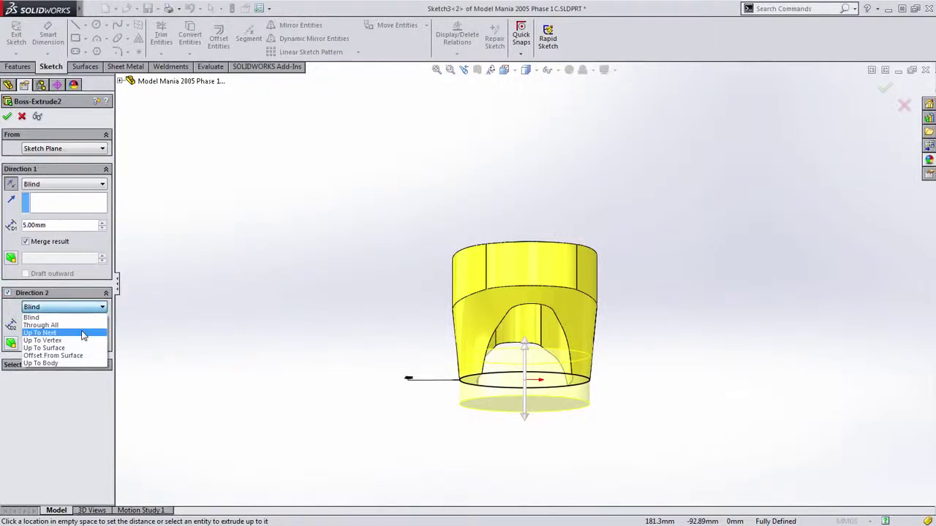
{"action": "left_click", "coordinate": [84, 329]}
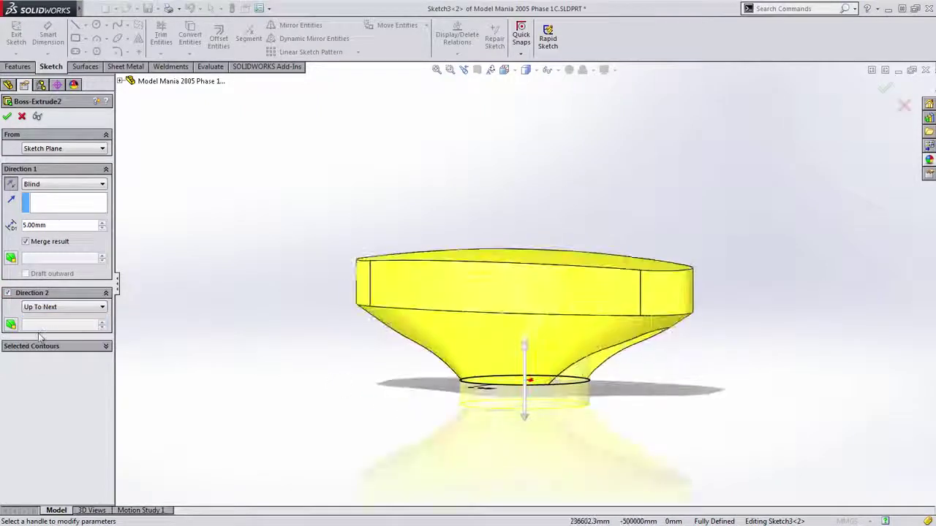
{"action": "left_click", "coordinate": [11, 326]}
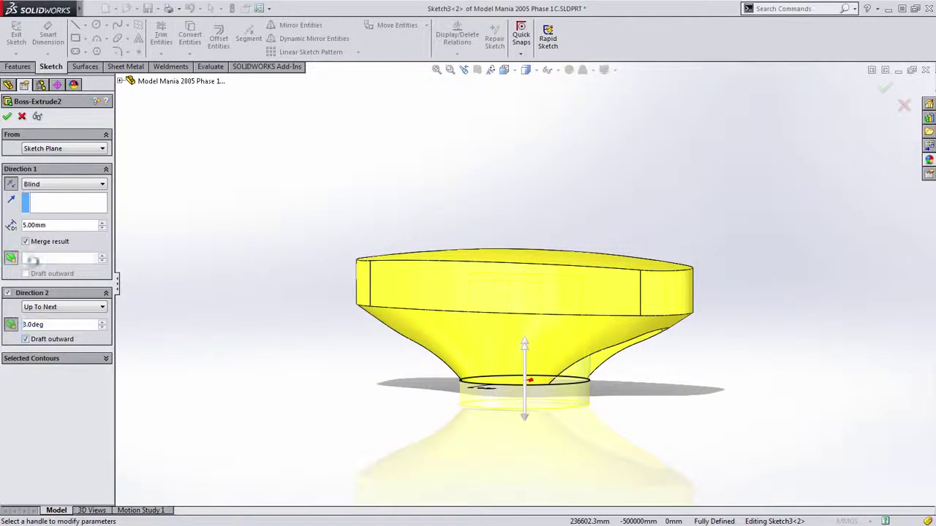
{"action": "key", "text": "Return"}
- Reopen the oval Boss-Extrude1 and confirm it so the part rebuilds
{"action": "left_click", "coordinate": [435, 287]}
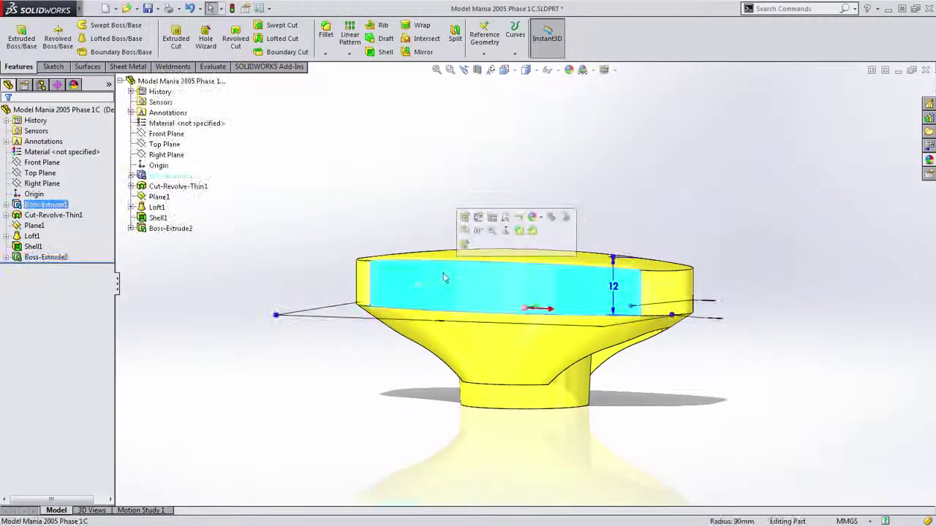
{"action": "left_click", "coordinate": [464, 217]}
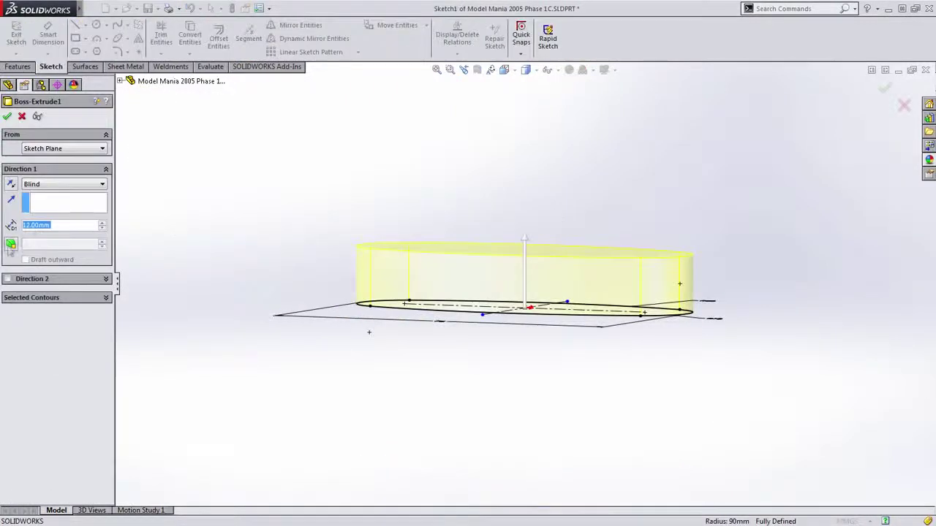
{"action": "key", "text": "Tab"}
{"action": "key", "text": "Return"}
{"action": "middle_click_drag", "start_coordinate": [507, 426], "coordinate": [559, 435]}
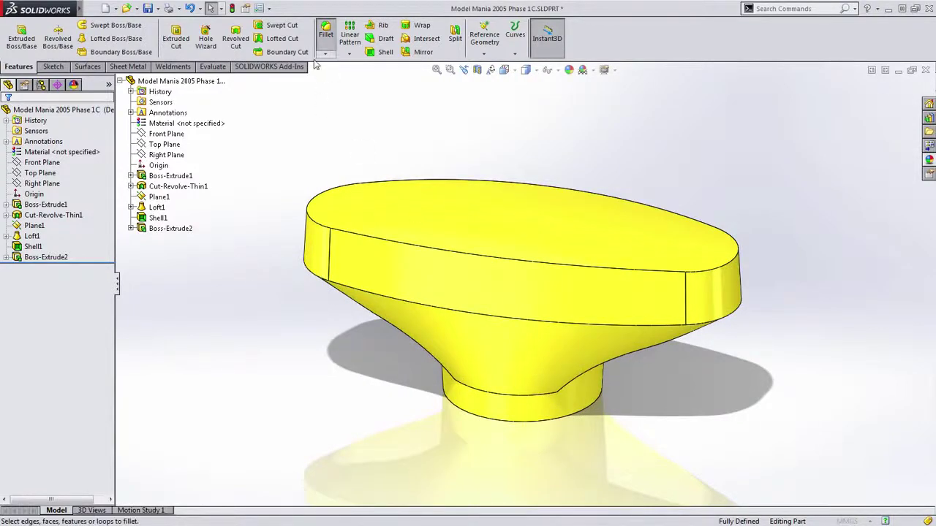
- Start a 1 mm fillet on the top face and the left and right inner shell faces
{"action": "left_click", "coordinate": [326, 33]}
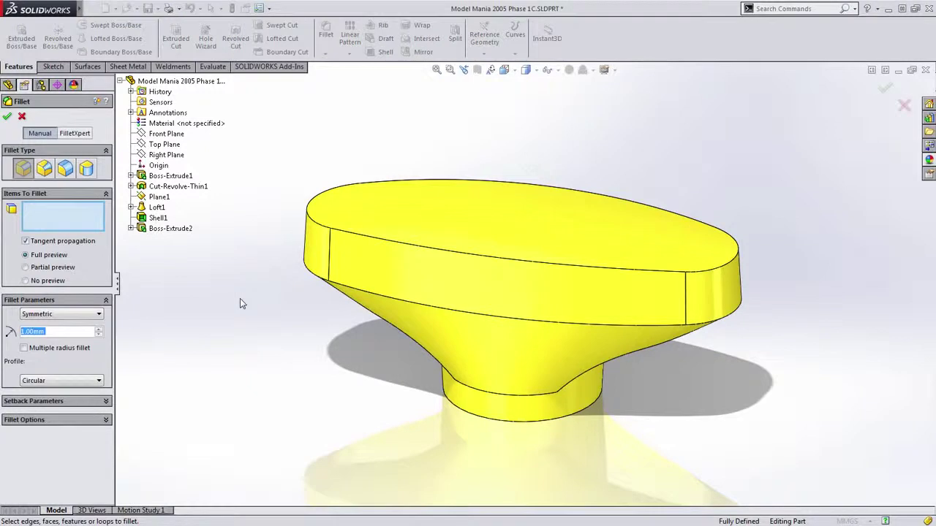
{"action": "left_click", "coordinate": [502, 209]}
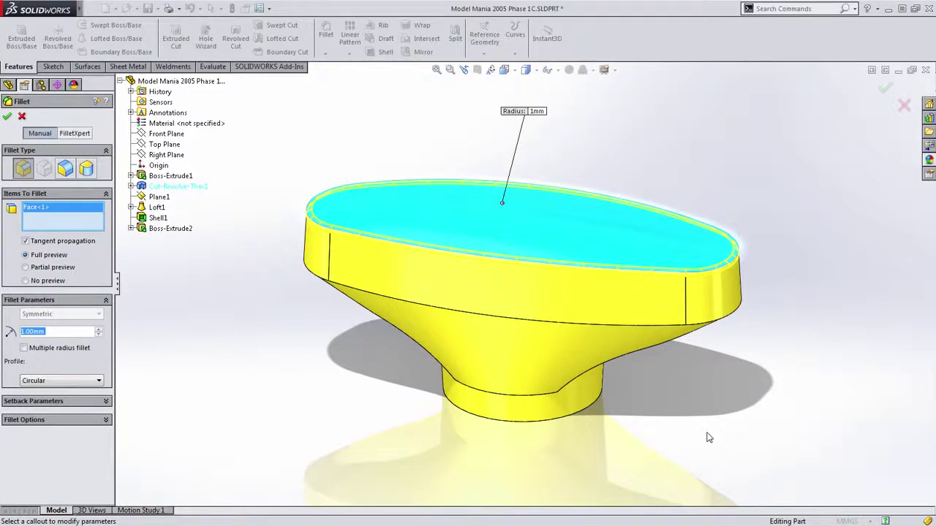
{"action": "middle_click_drag", "start_coordinate": [635, 472], "coordinate": [702, 411]}
{"action": "middle_click_drag", "start_coordinate": [656, 438], "coordinate": [638, 284]}
{"action": "left_click", "coordinate": [638, 278]}
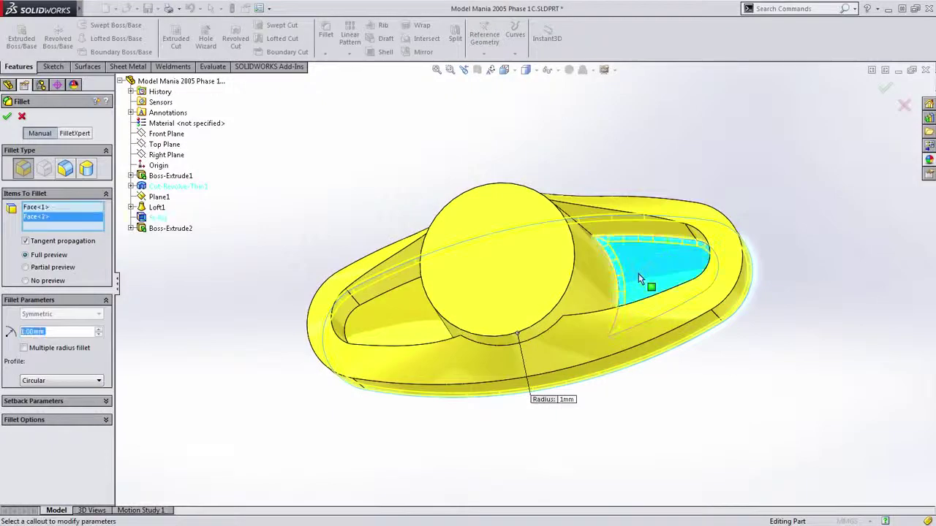
{"action": "left_click", "coordinate": [406, 328]}
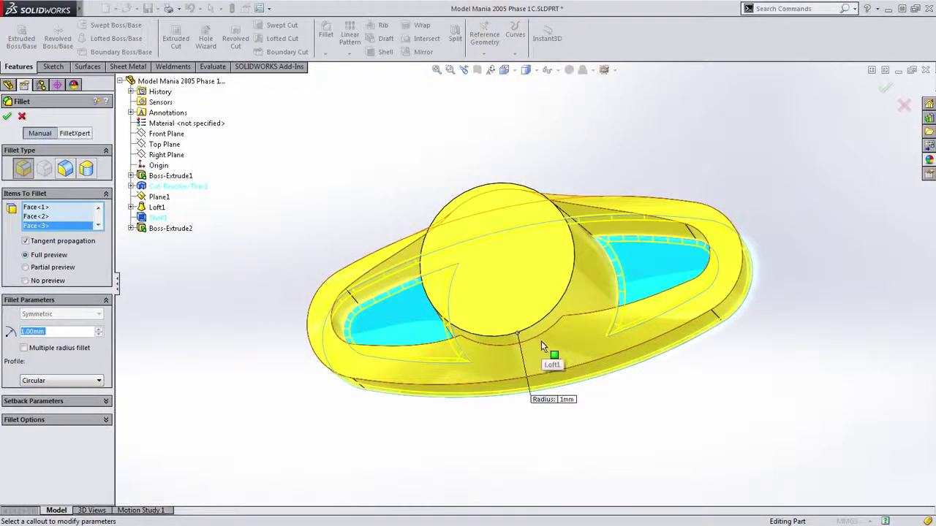
- Add the remaining inner shell faces to the 1 mm fillet to complete Fillet1
{"action": "middle_click_drag", "start_coordinate": [540, 340], "coordinate": [618, 231]}
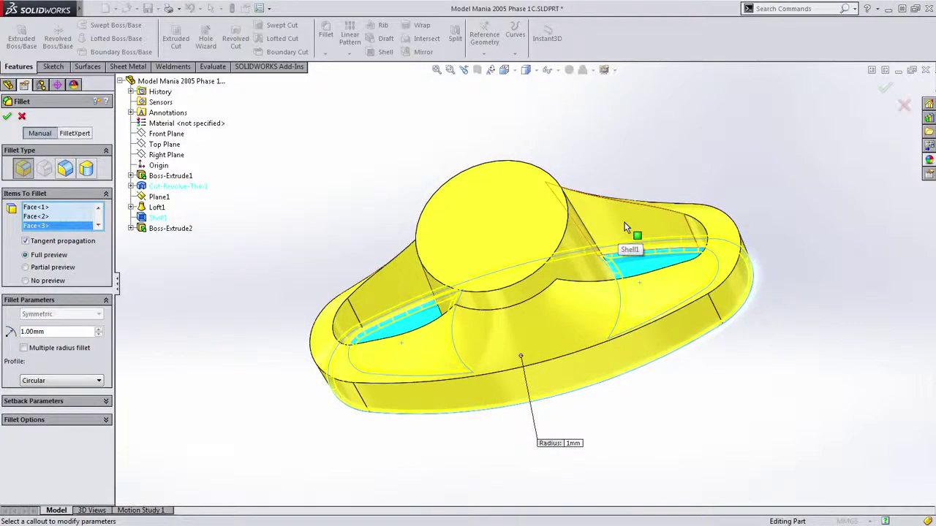
{"action": "left_click", "coordinate": [625, 228]}
{"action": "mouse_move", "coordinate": [625, 227]}
{"action": "middle_mouse_down"}
{"action": "mouse_move", "coordinate": [616, 334]}
{"action": "mouse_move", "coordinate": [606, 241]}
{"action": "middle_mouse_up"}
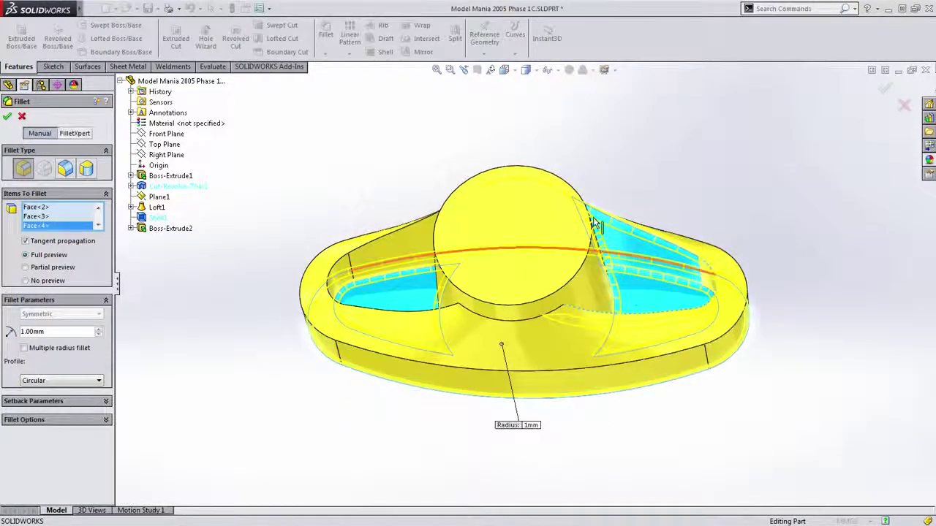
{"action": "middle_click_drag", "start_coordinate": [644, 250], "coordinate": [596, 362]}
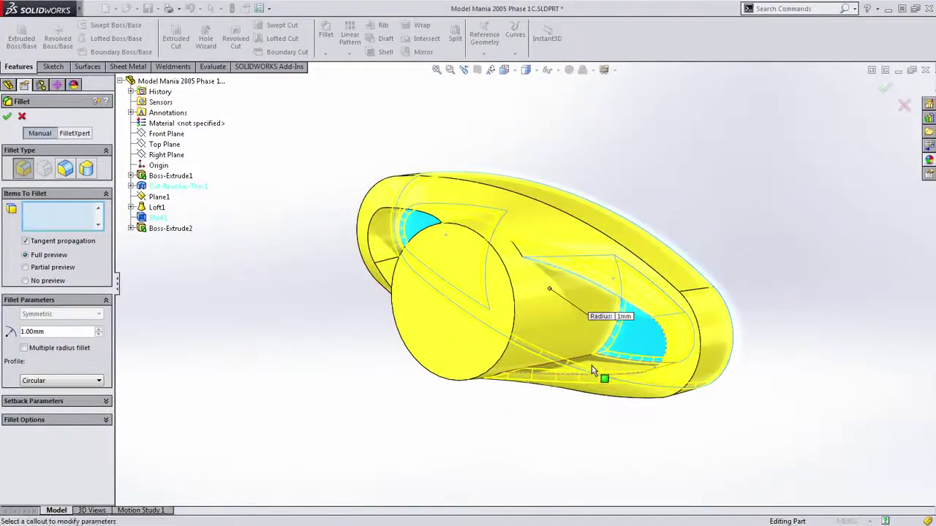
{"action": "middle_click_drag", "start_coordinate": [428, 317], "coordinate": [481, 207]}
{"action": "middle_click_drag", "start_coordinate": [540, 206], "coordinate": [444, 355]}
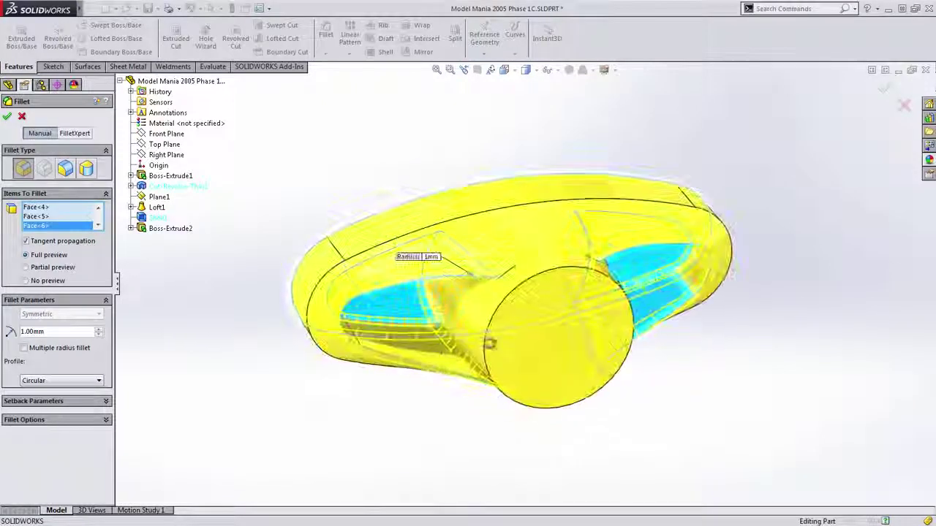
{"action": "left_click", "coordinate": [434, 347]}
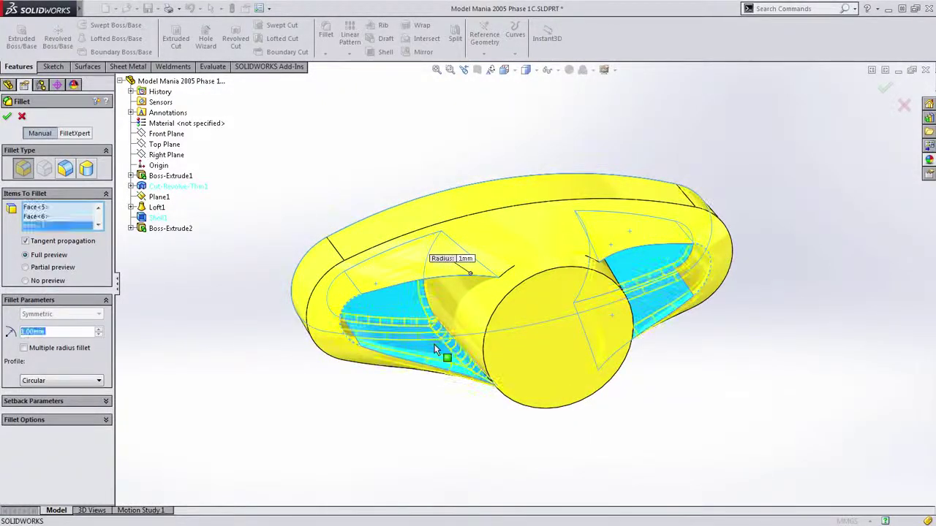
{"action": "middle_click_drag", "start_coordinate": [599, 434], "coordinate": [731, 426]}
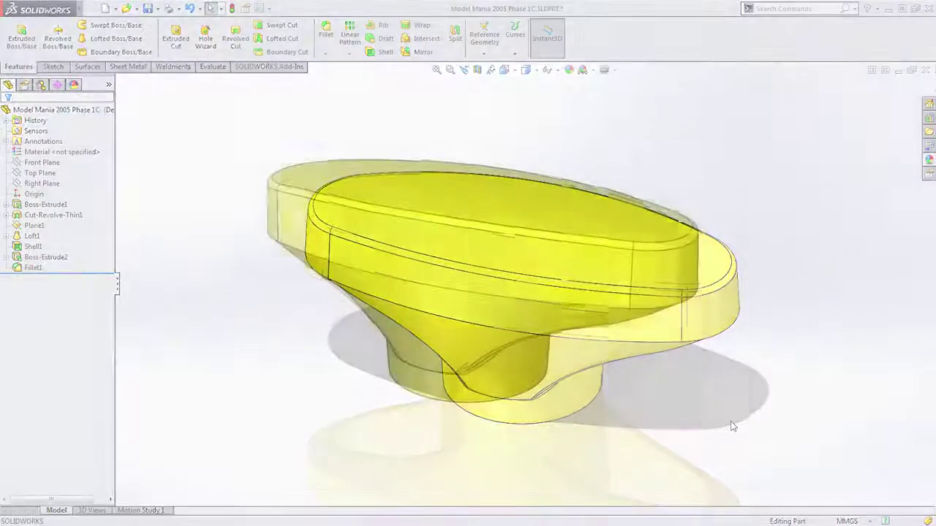